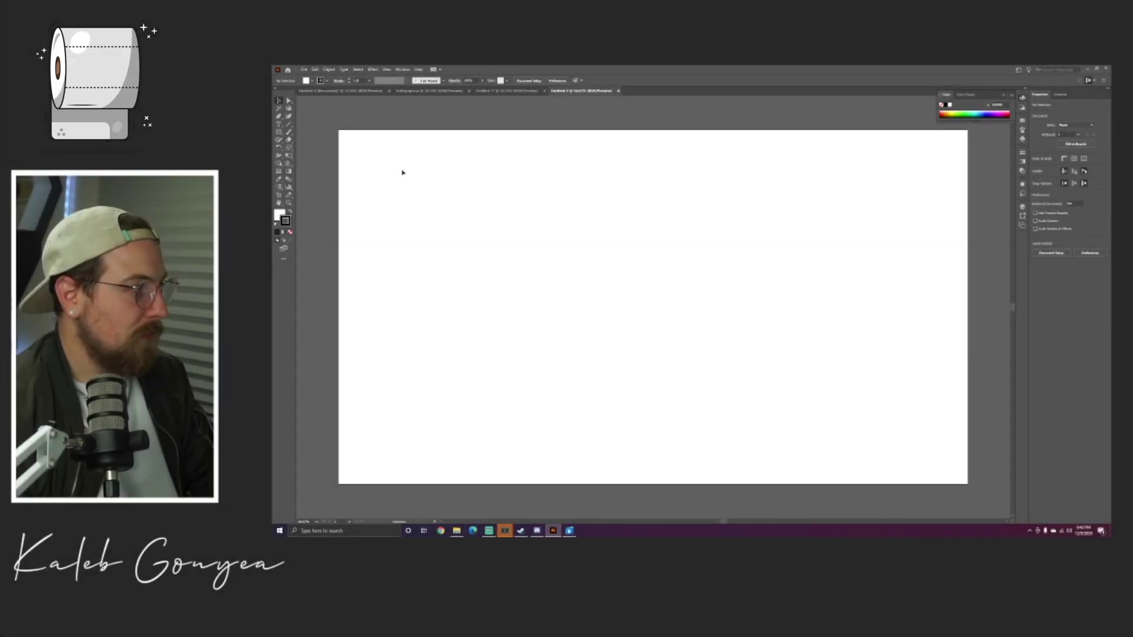
- Draw a rectangle covering the whole artboard and remove its stroke
key("m")
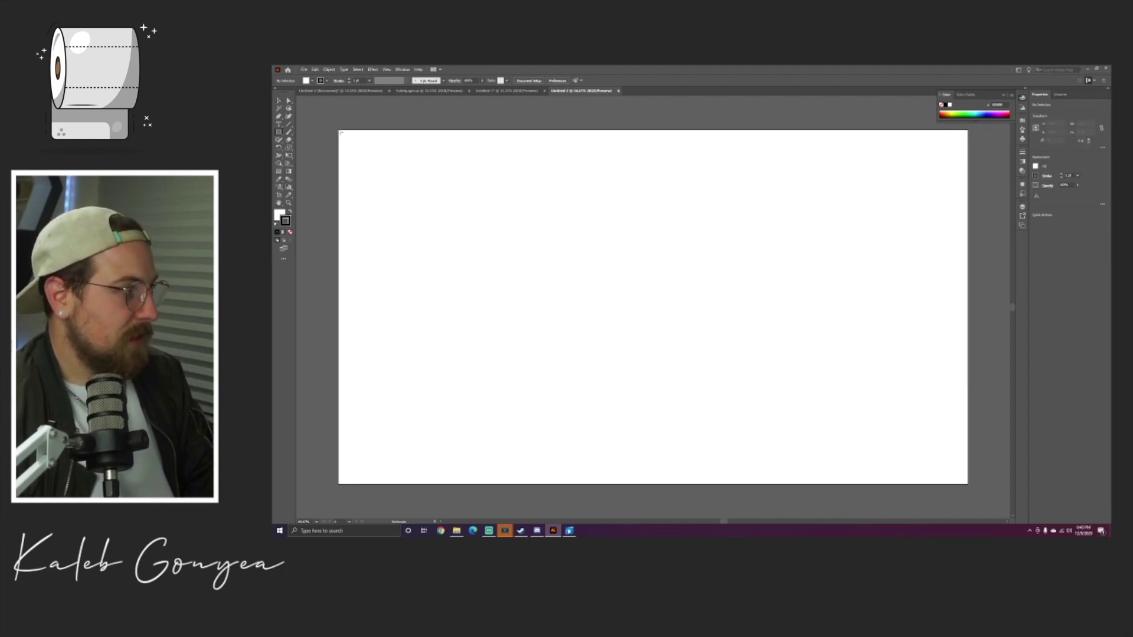
left_click_drag(339, 130, 968, 484)
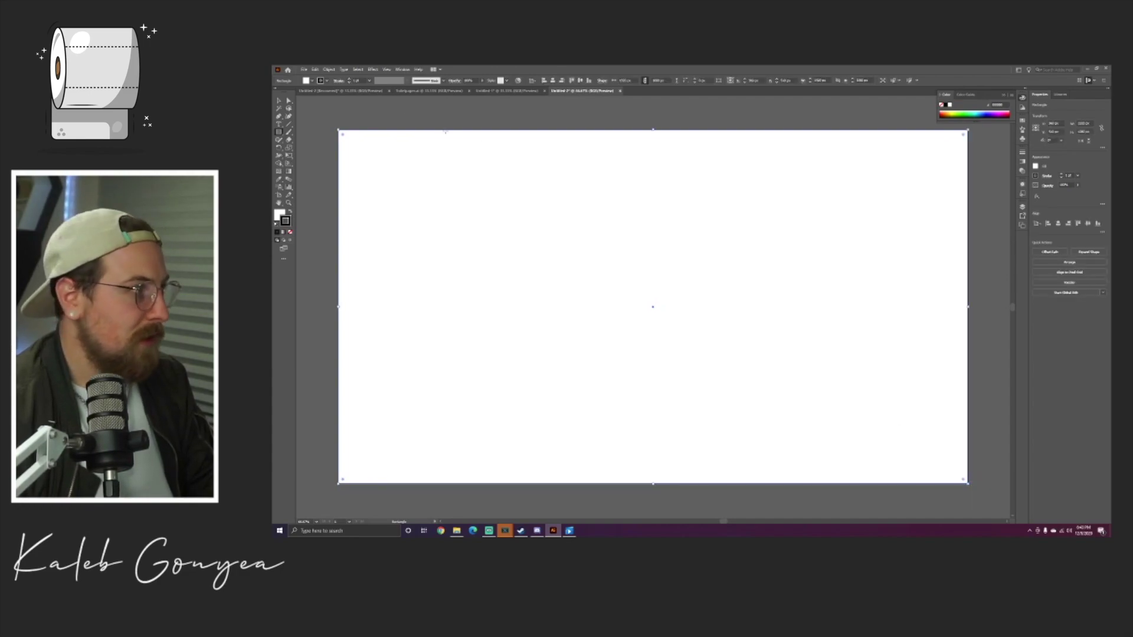
left_click(325, 81)
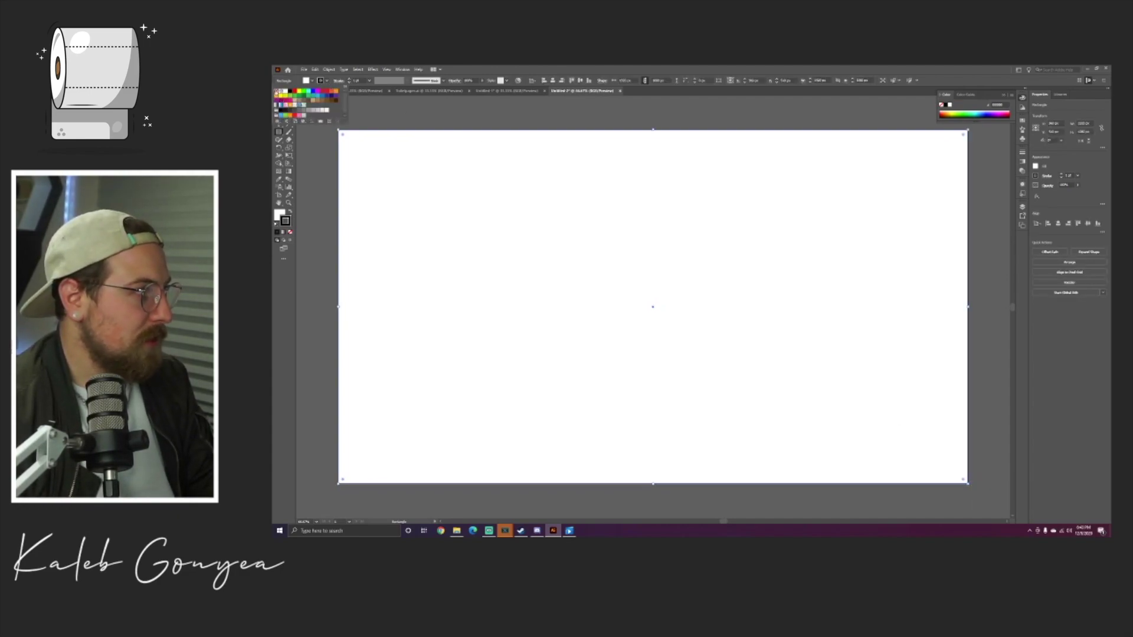
left_click(276, 92)
- Fill the artboard-sized rectangle with orange and lock it as the background
left_click(313, 80)
left_click(312, 80)
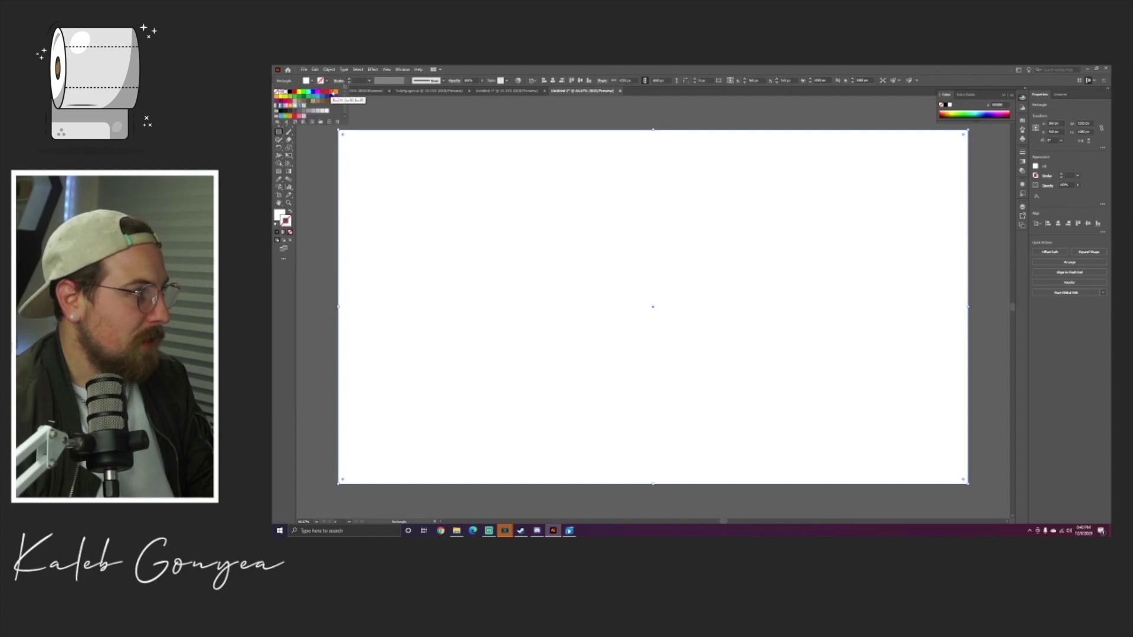
left_click(334, 92)
left_click(481, 169)
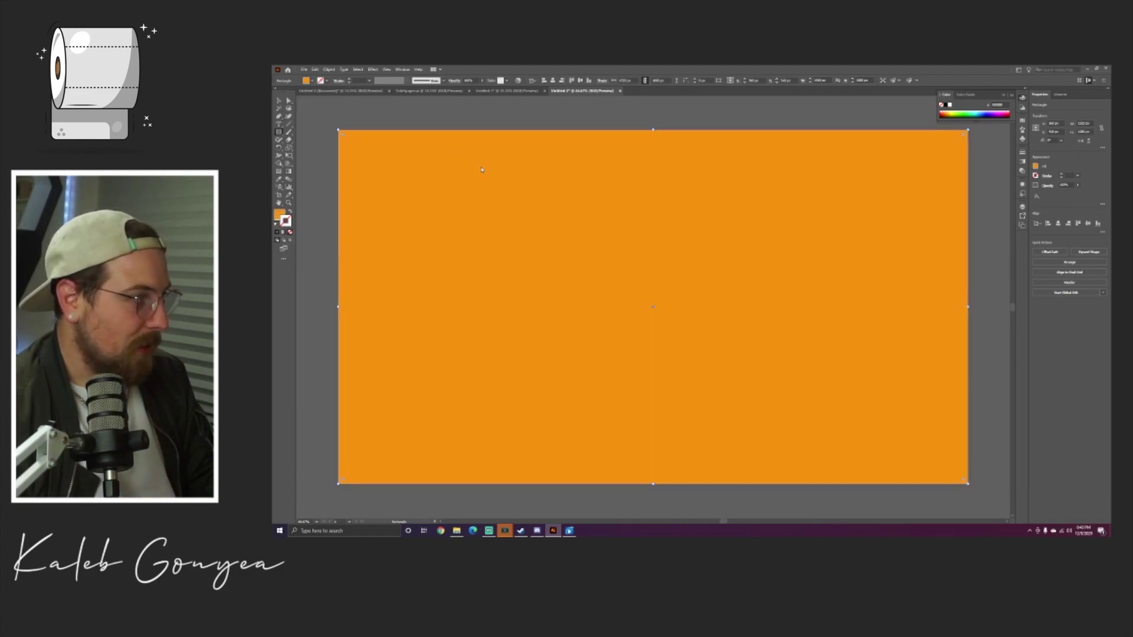
key("ctrl+2")
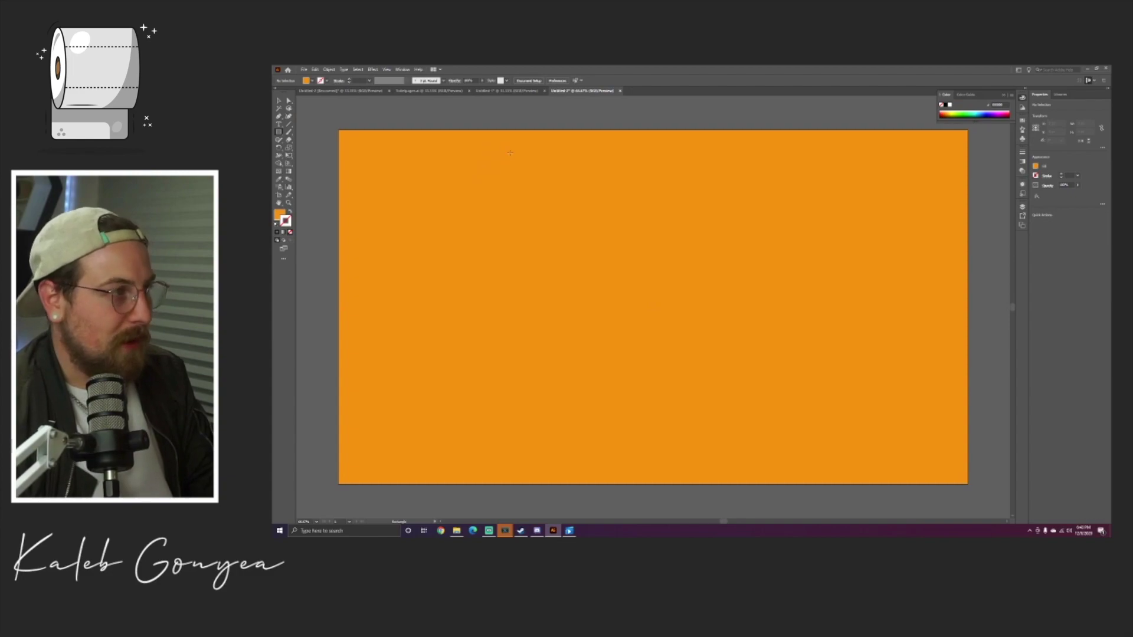
key("v")
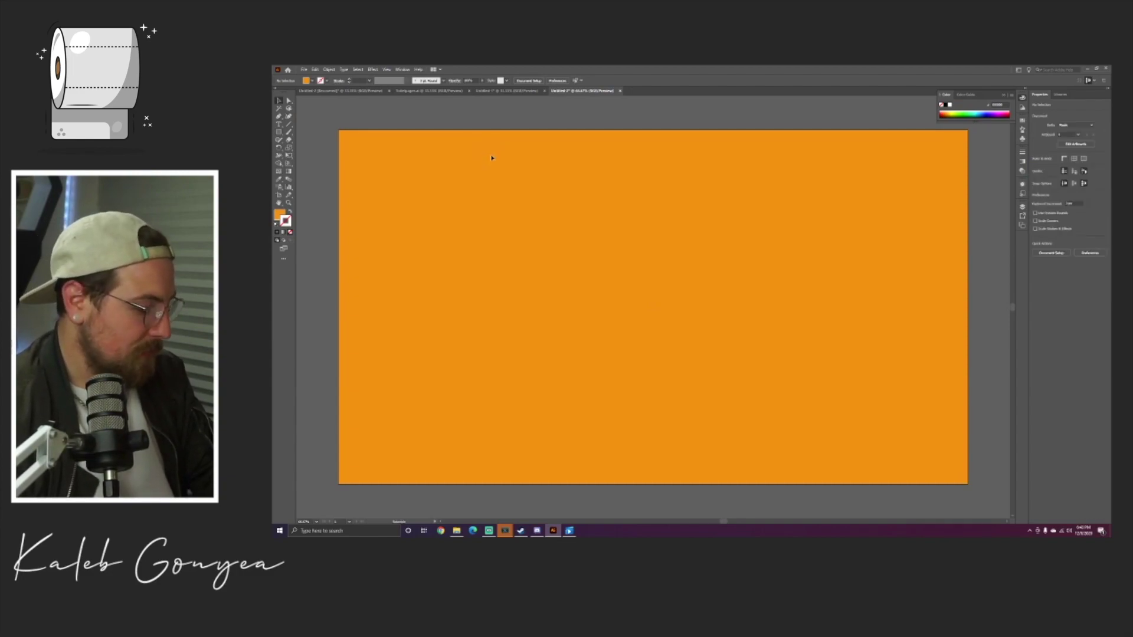
- Draw a tall, narrow ellipse in the upper middle of the artboard and fill it with white
key("l")
left_click_drag(537, 172, 580, 364)
left_click(313, 81)
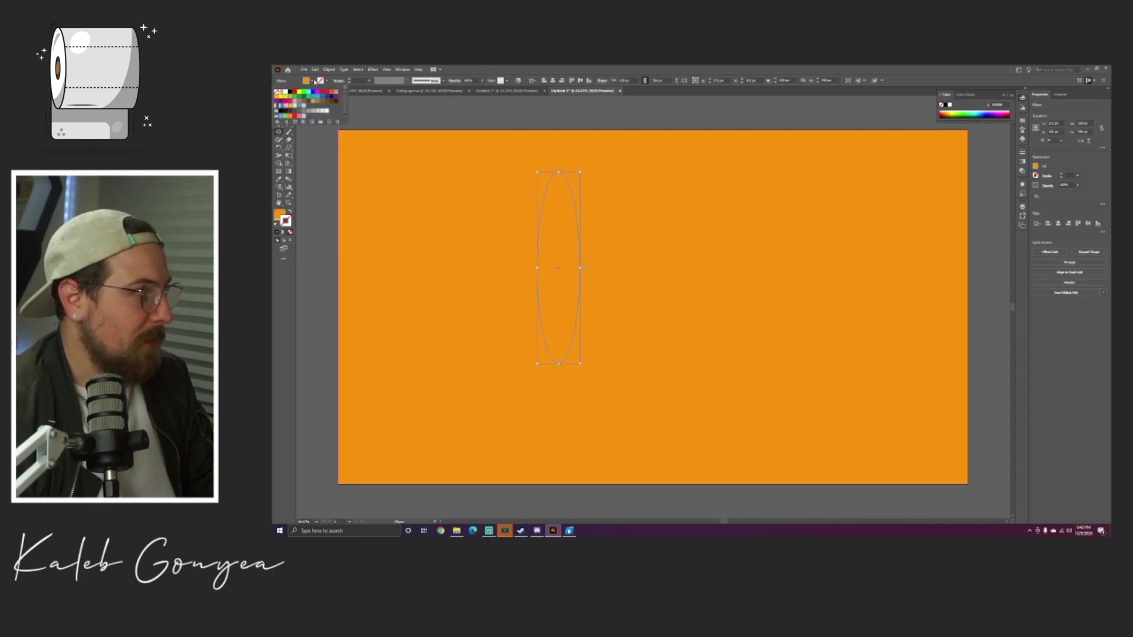
left_click(287, 92)
left_click(511, 202)
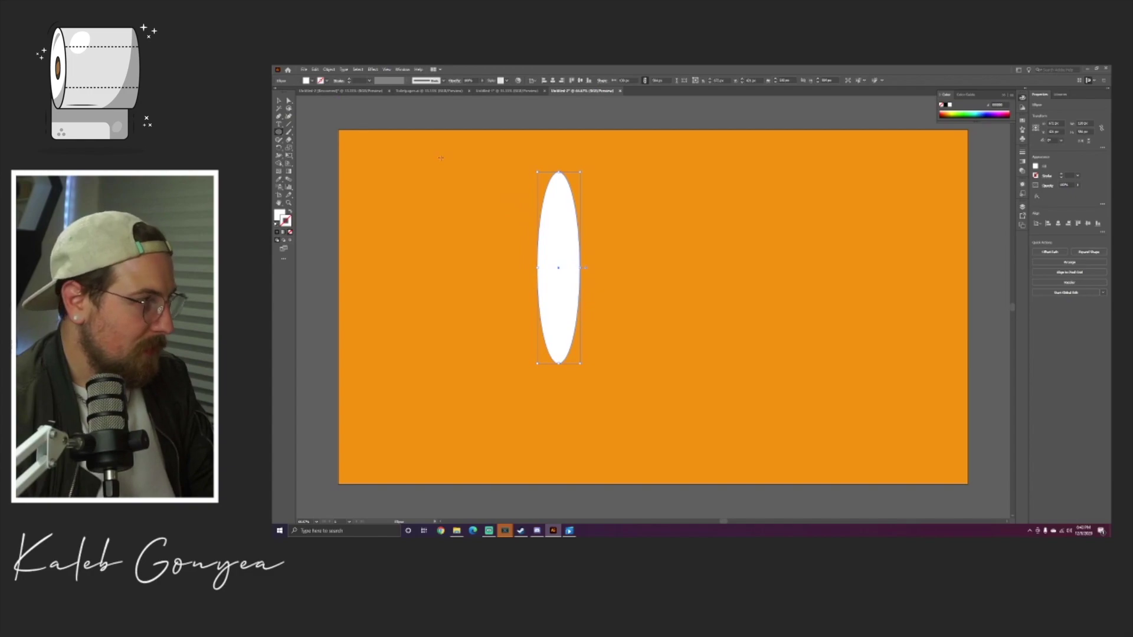
- Duplicate the white ellipse, fill the copy with brown and shrink it into a small core inside the original
key("v")
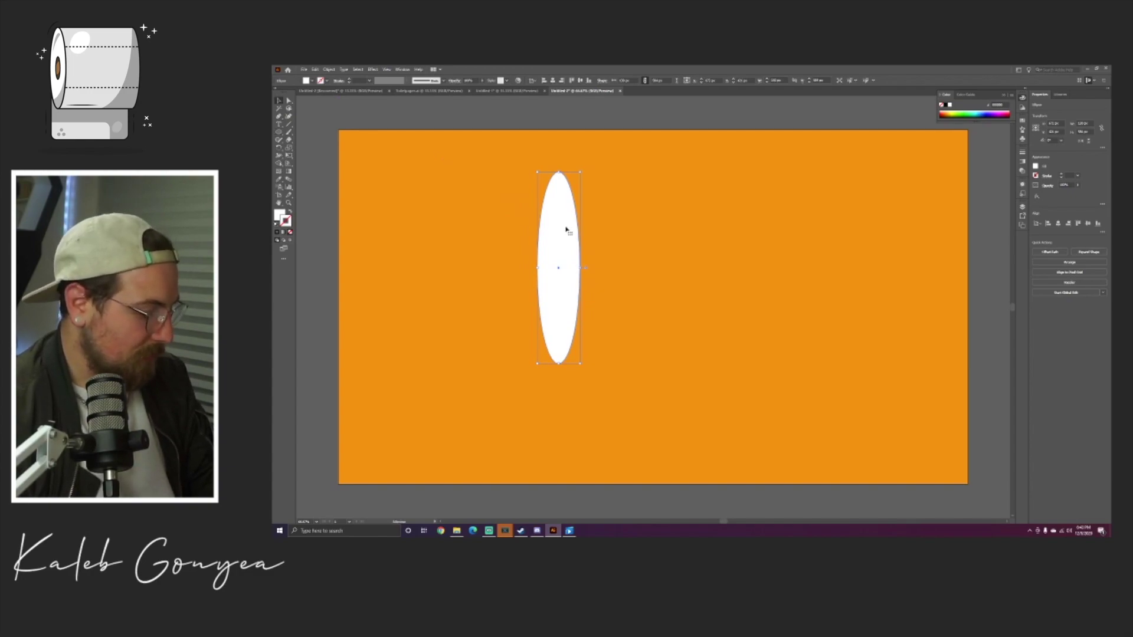
left_click_drag(565, 228, 654, 229, "alt")
left_click_drag(669, 171, 563, 238, "shift")
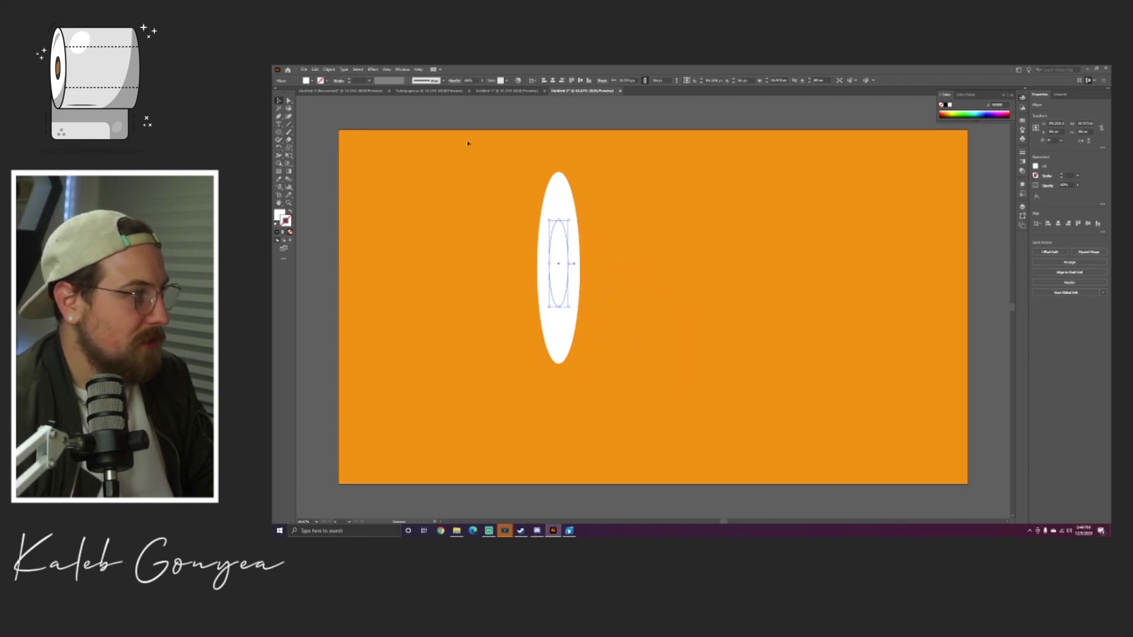
left_click(313, 82)
left_click(318, 103)
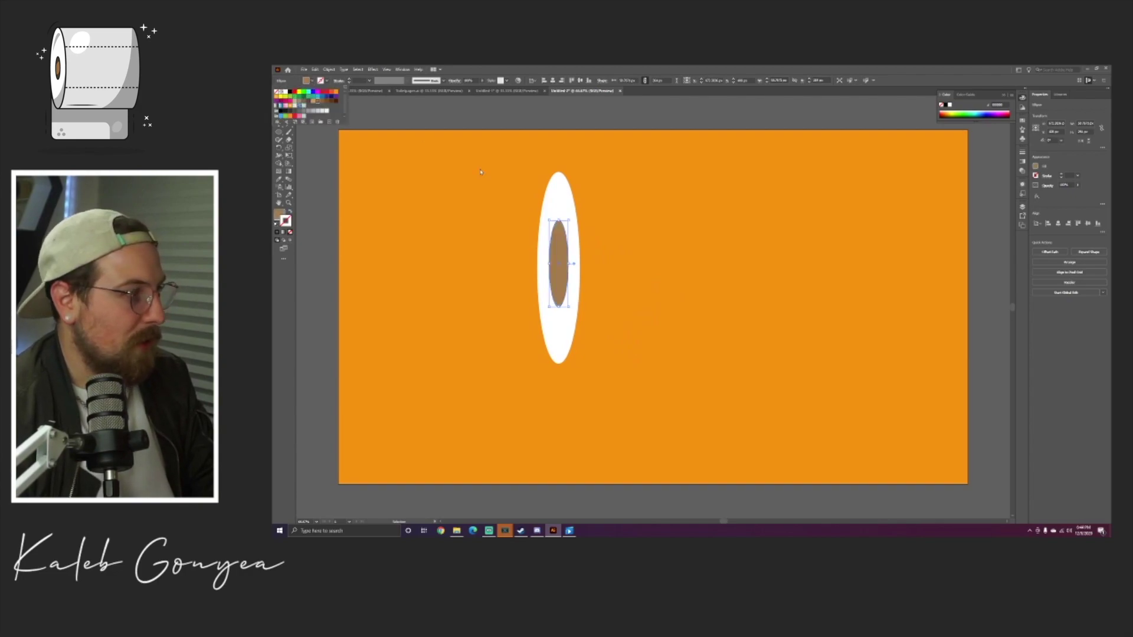
left_click_drag(568, 220, 562, 254, "shift")
- Centre the brown and white ellipses on each other and move both toward the artboard's left side
left_click_drag(525, 319, 575, 259)
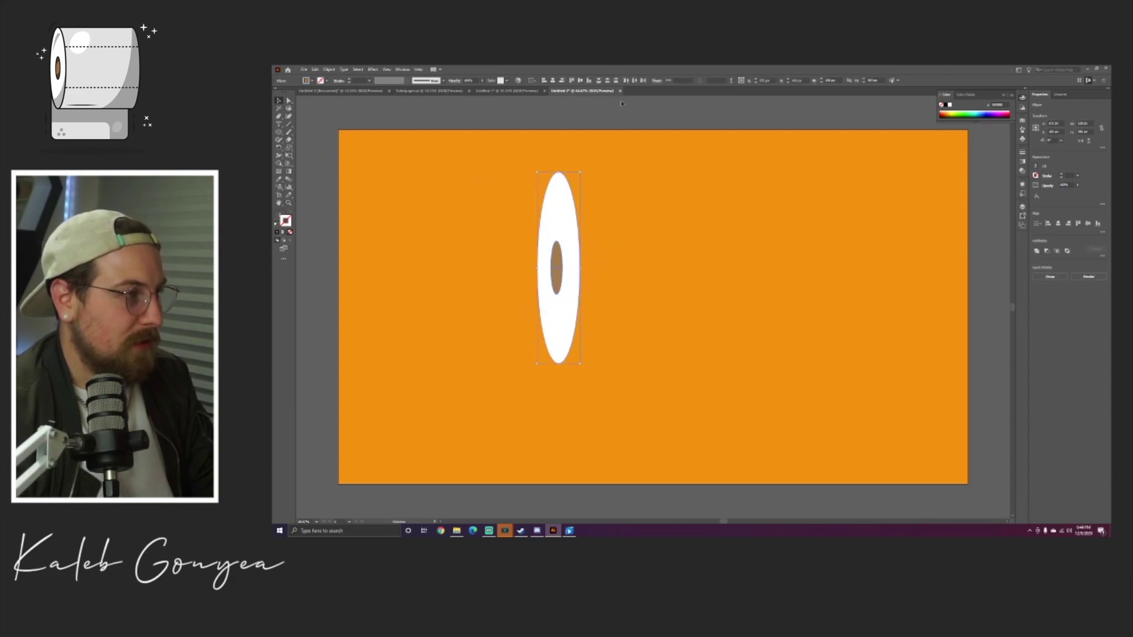
left_click(553, 81)
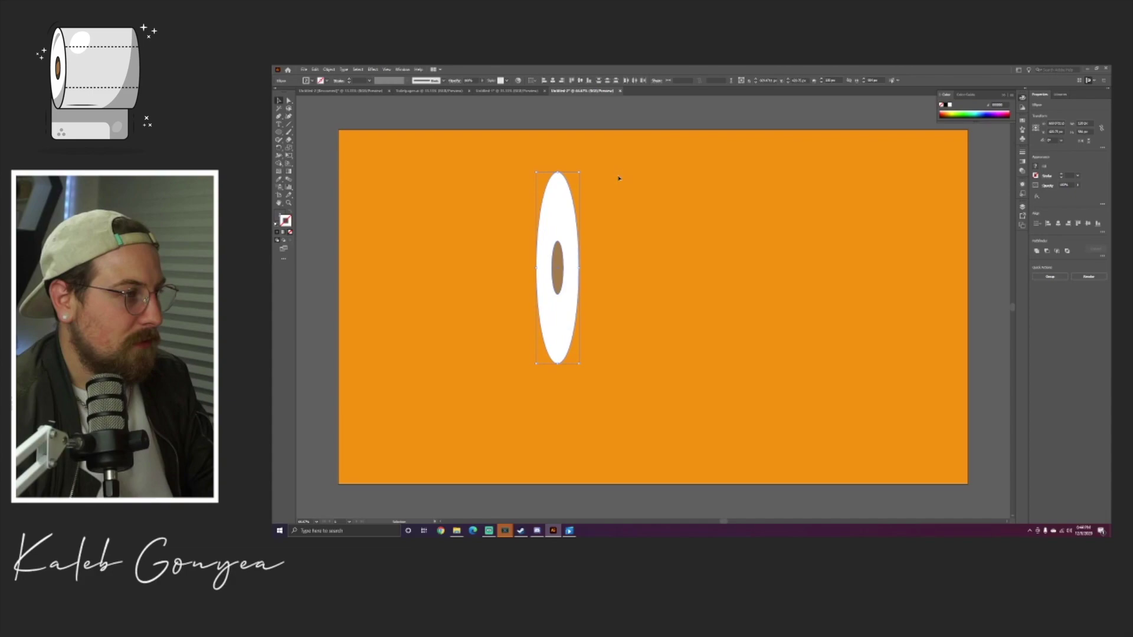
left_click_drag(638, 195, 538, 303)
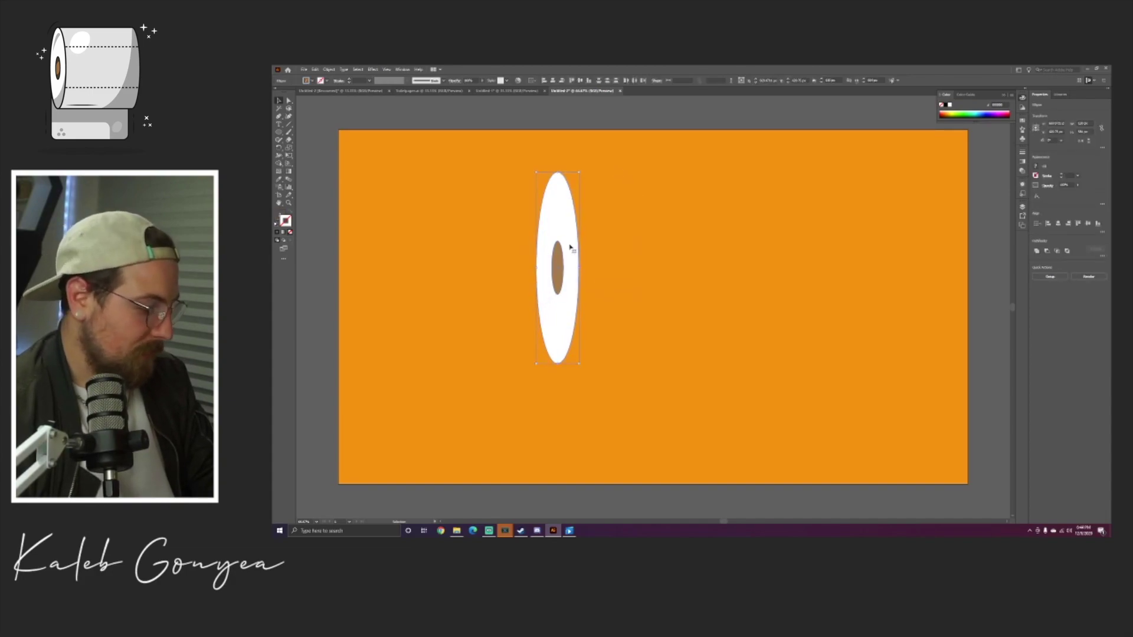
left_click_drag(570, 248, 511, 244)
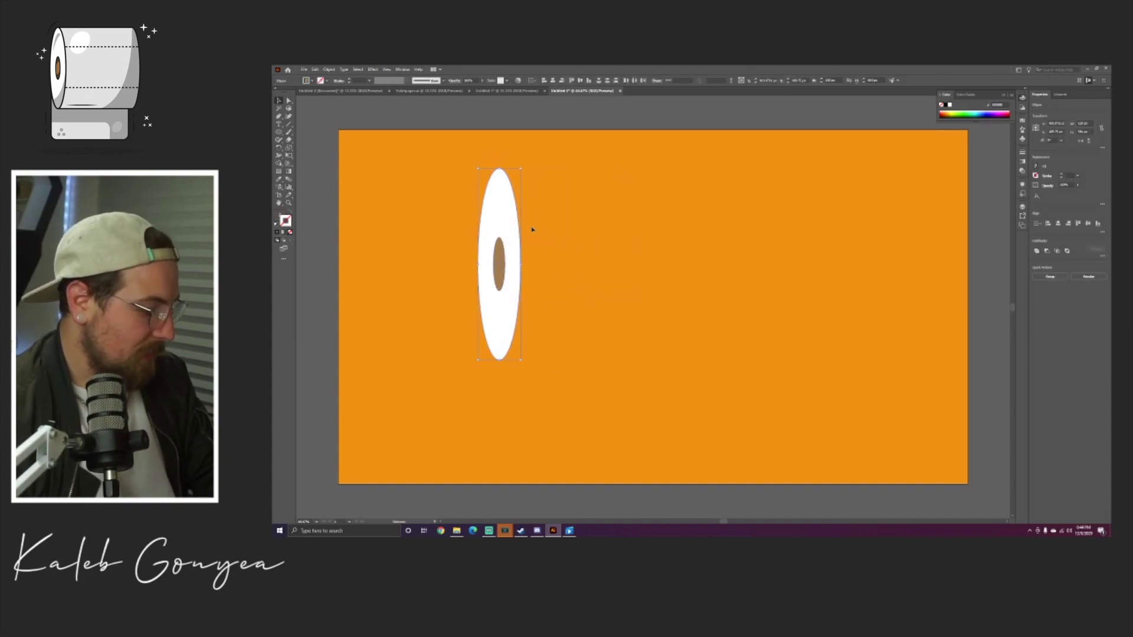
- Draw a rectangle extending right from the white ellipse's centre line, matching its height, and arrange it behind both ellipses
key("m")
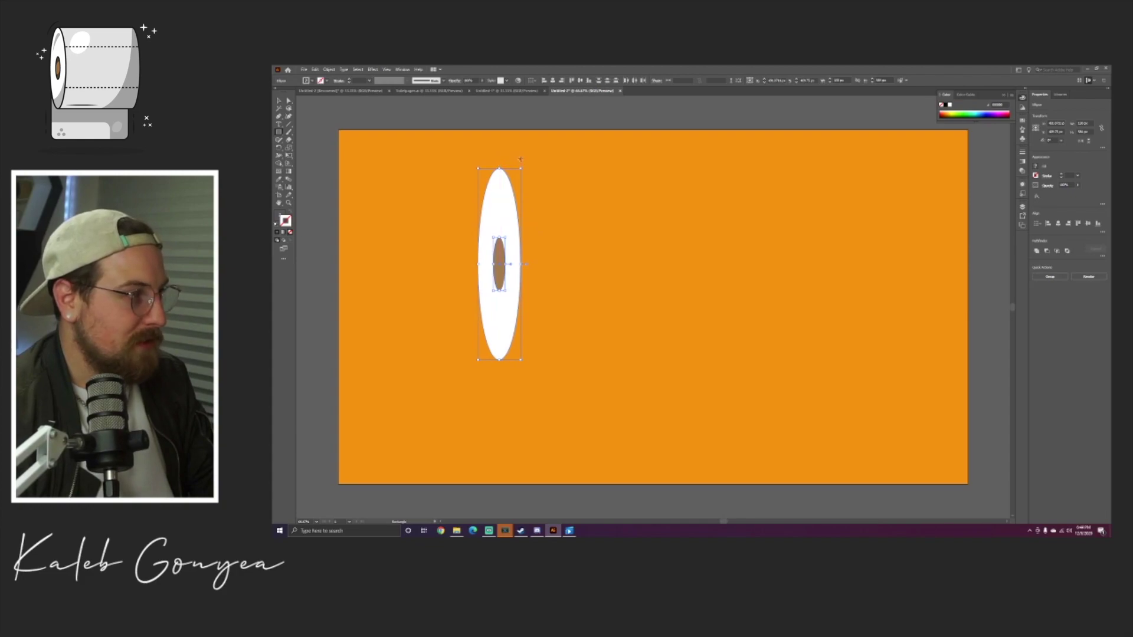
left_click(568, 169)
left_click(720, 308)
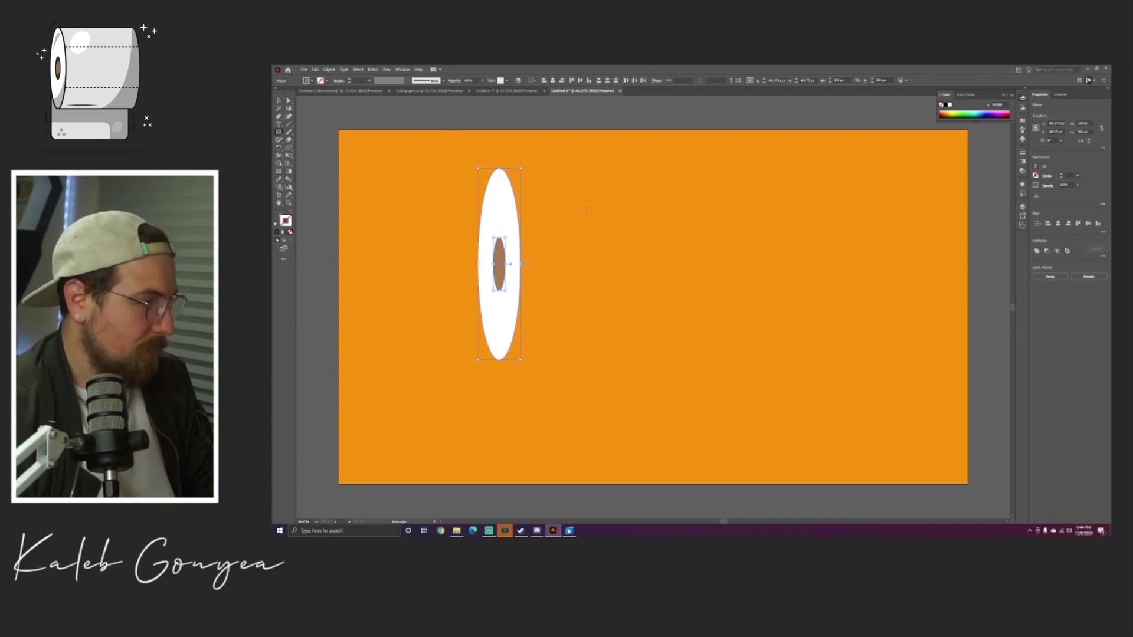
key("ctrl+shift+a")
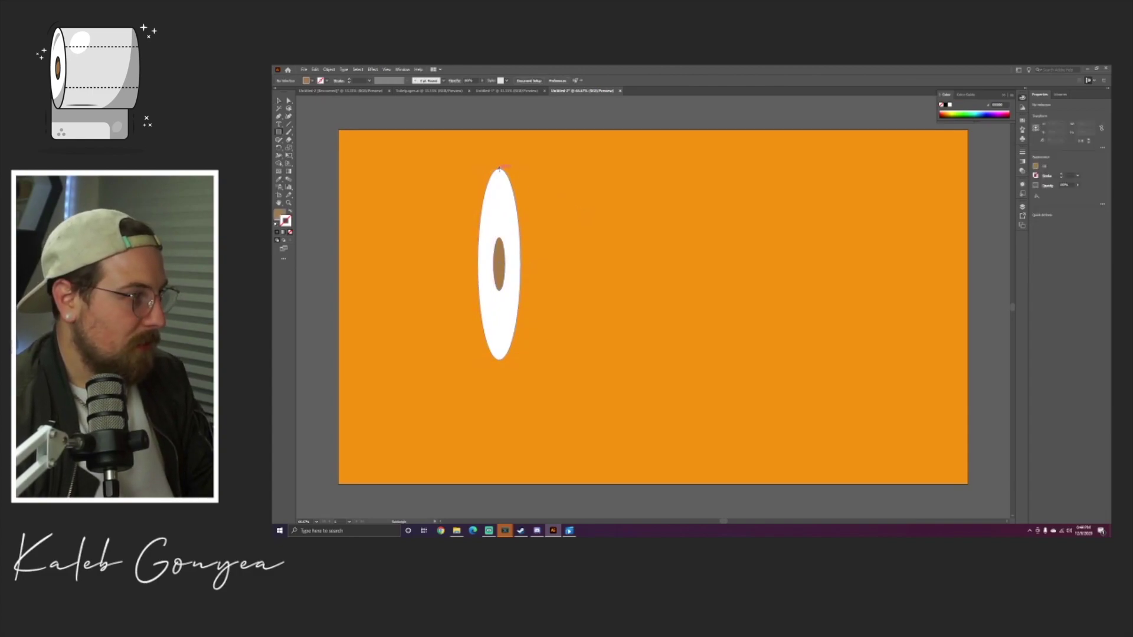
left_click_drag(499, 169, 696, 360)
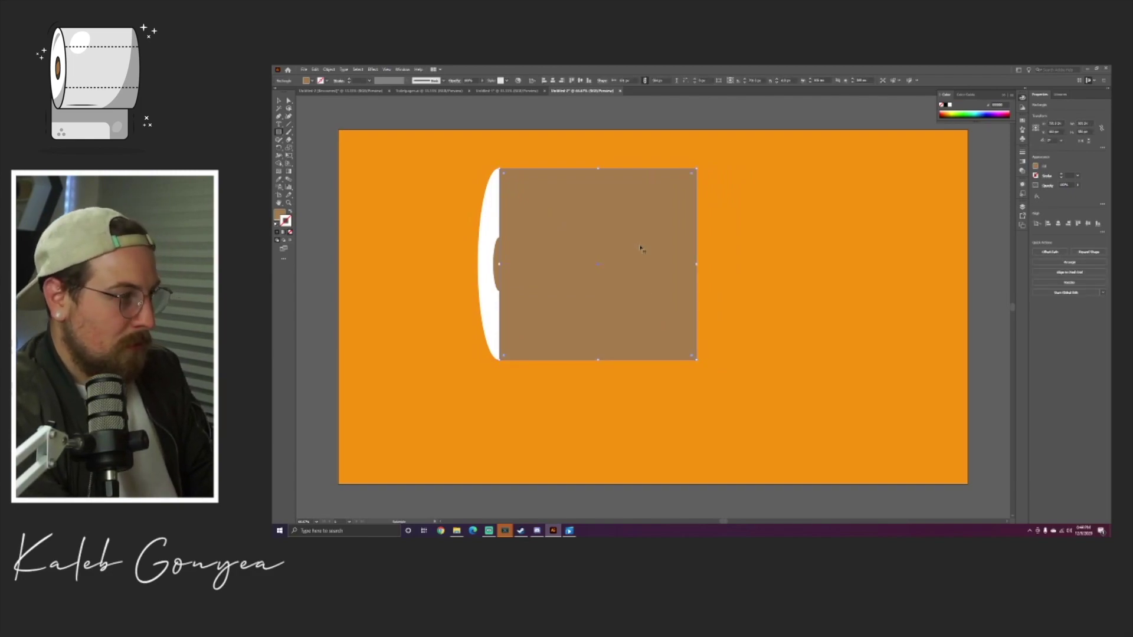
key("ctrl+shift+bracketleft")
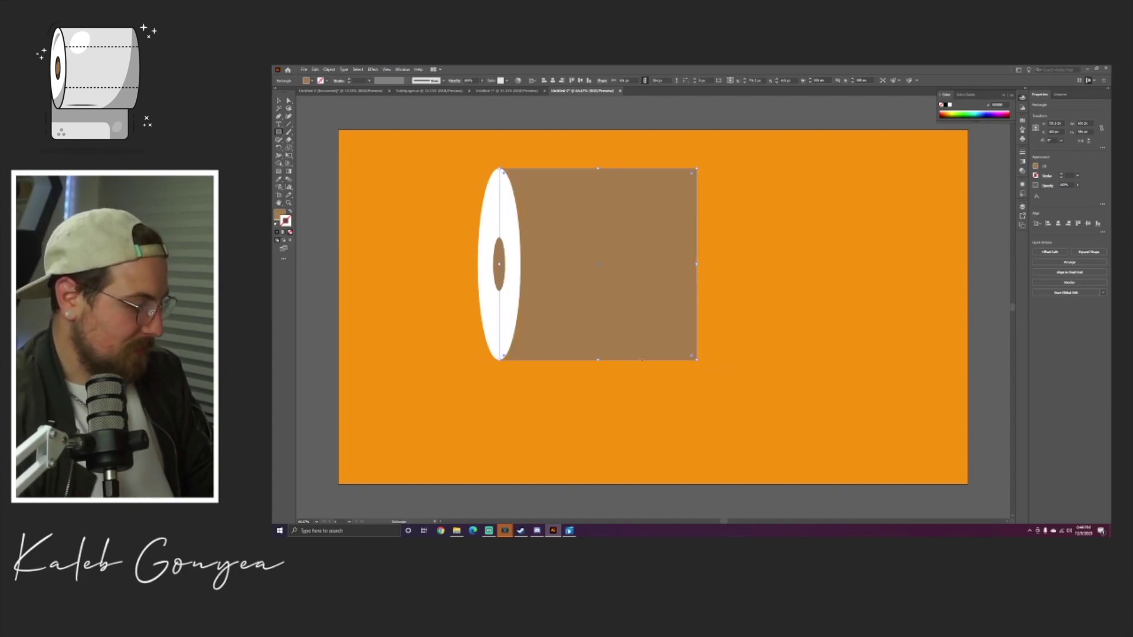
- Fill the rectangle behind the ellipses with light grey
left_click(312, 81)
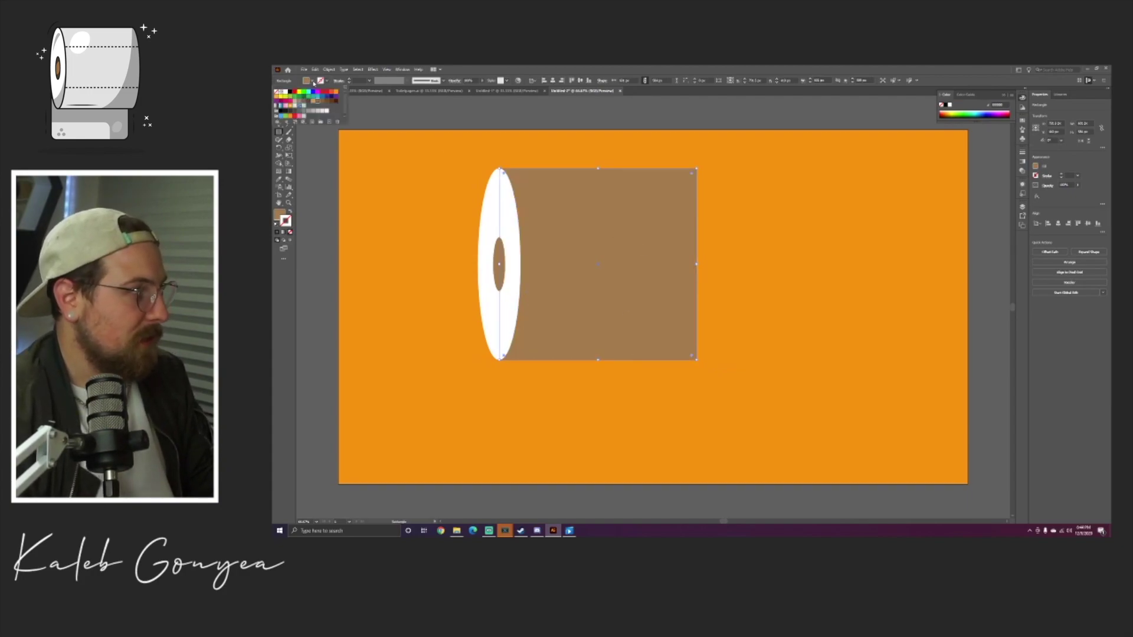
left_click(321, 111)
left_click(419, 177)
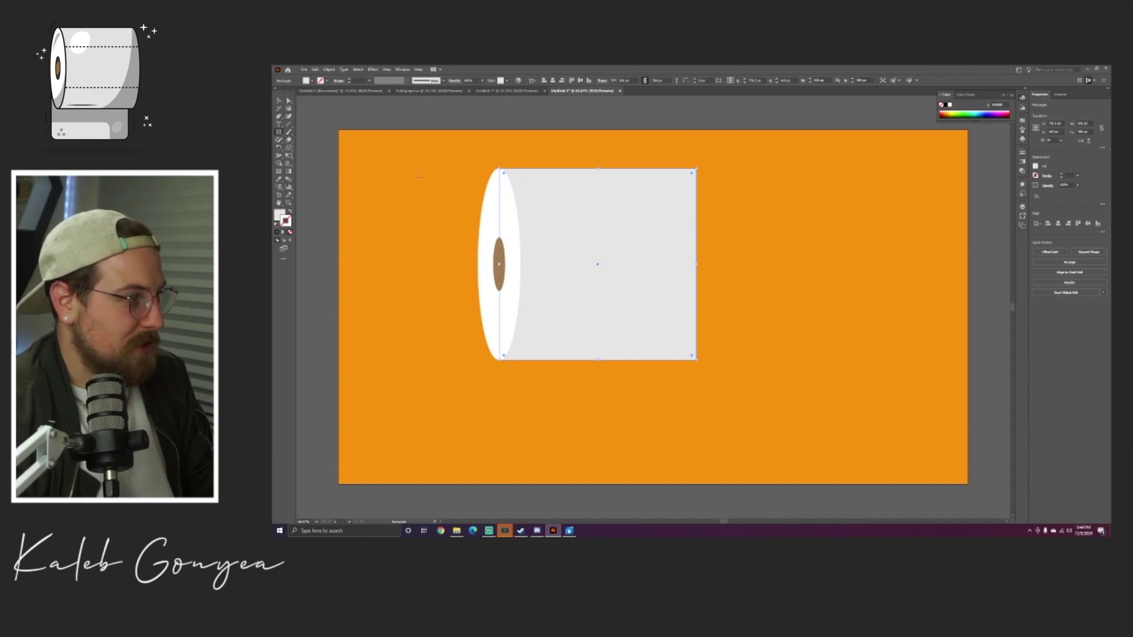
left_click(430, 220)
- Copy the white ellipse onto the grey rectangle's right end and unite the copy with the rectangle
left_click_drag(487, 202, 683, 192)
left_click(650, 179)
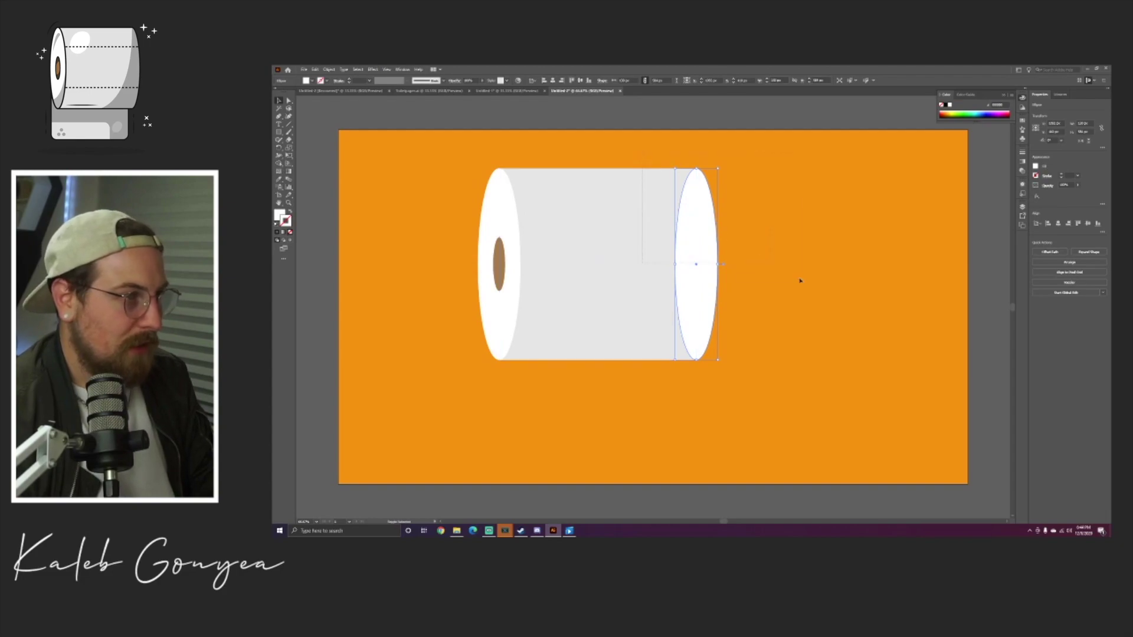
left_click(789, 224)
left_click_drag(788, 225, 657, 247)
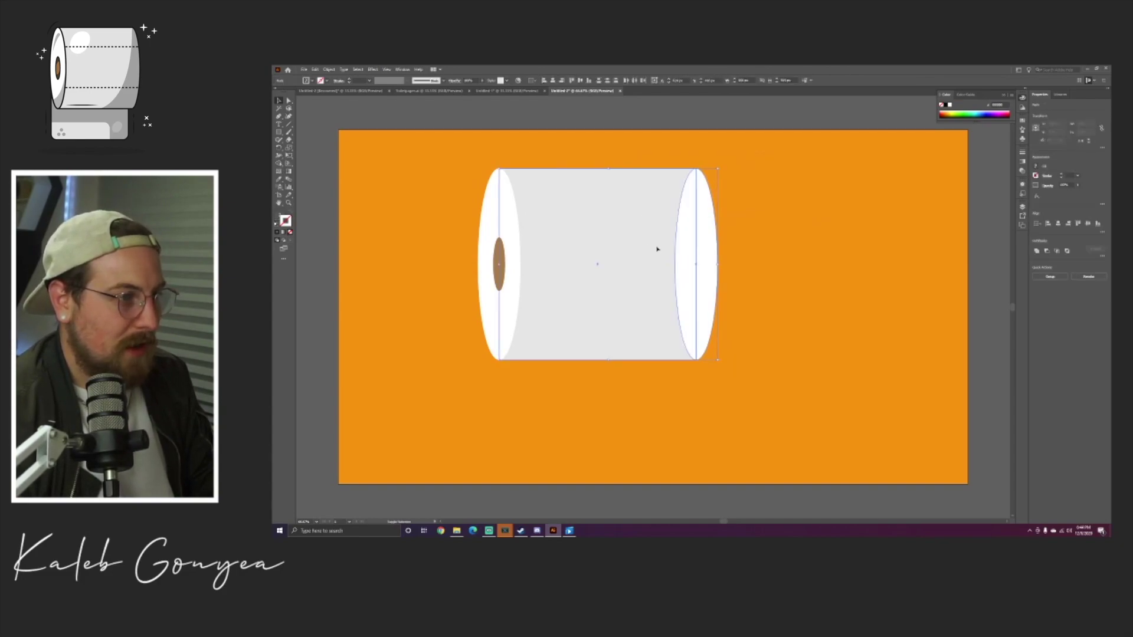
left_click(1037, 252)
left_click(770, 189)
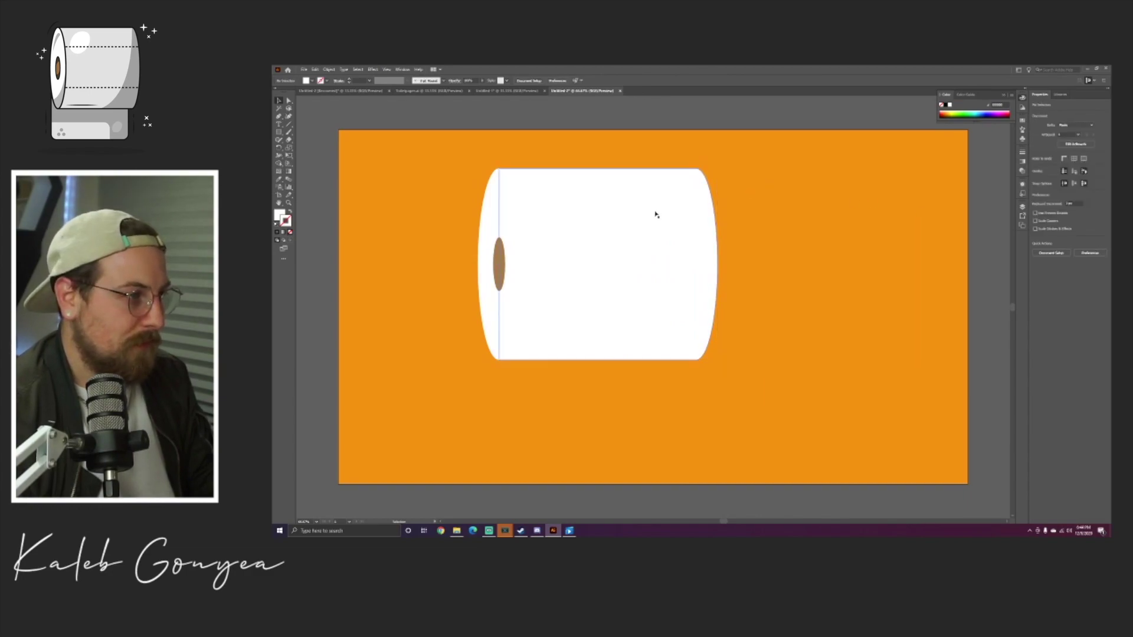
- Arrange the united roll body behind the end ellipses but above the background and fill it with light grey
key("a")
left_click(665, 201)
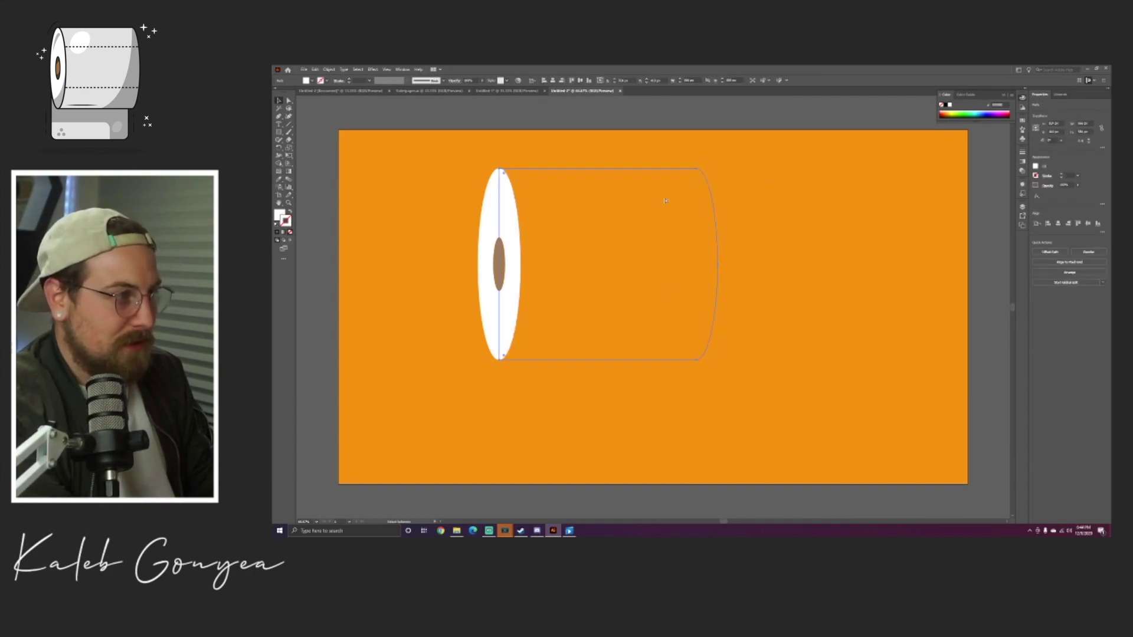
left_click(665, 168)
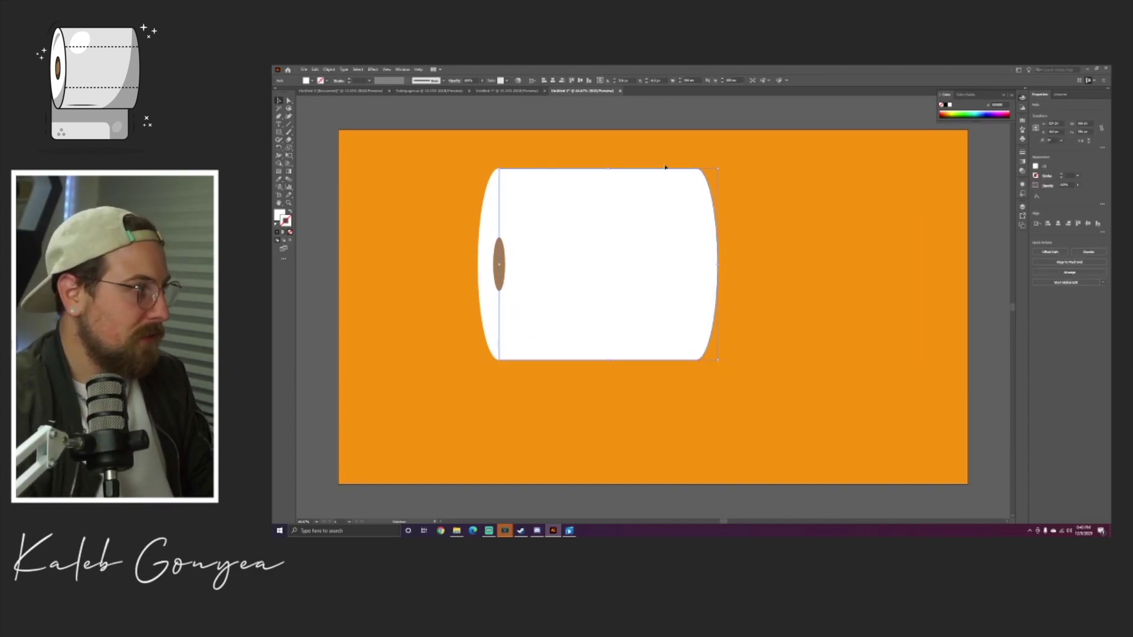
left_click(311, 81)
left_click(321, 110)
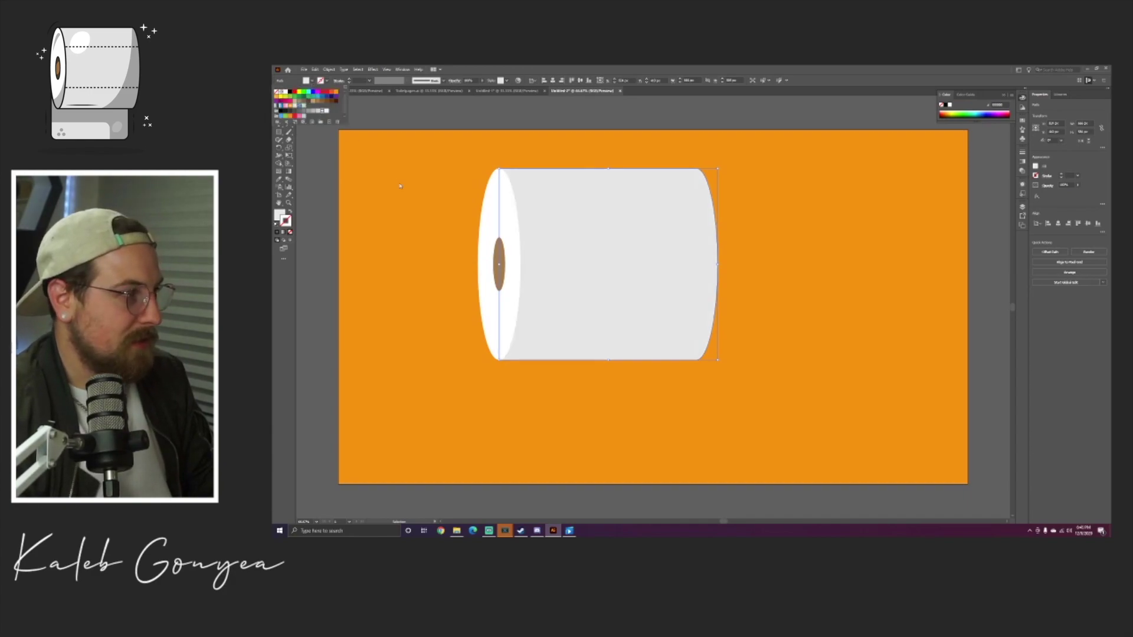
left_click(427, 192)
left_click(427, 193)
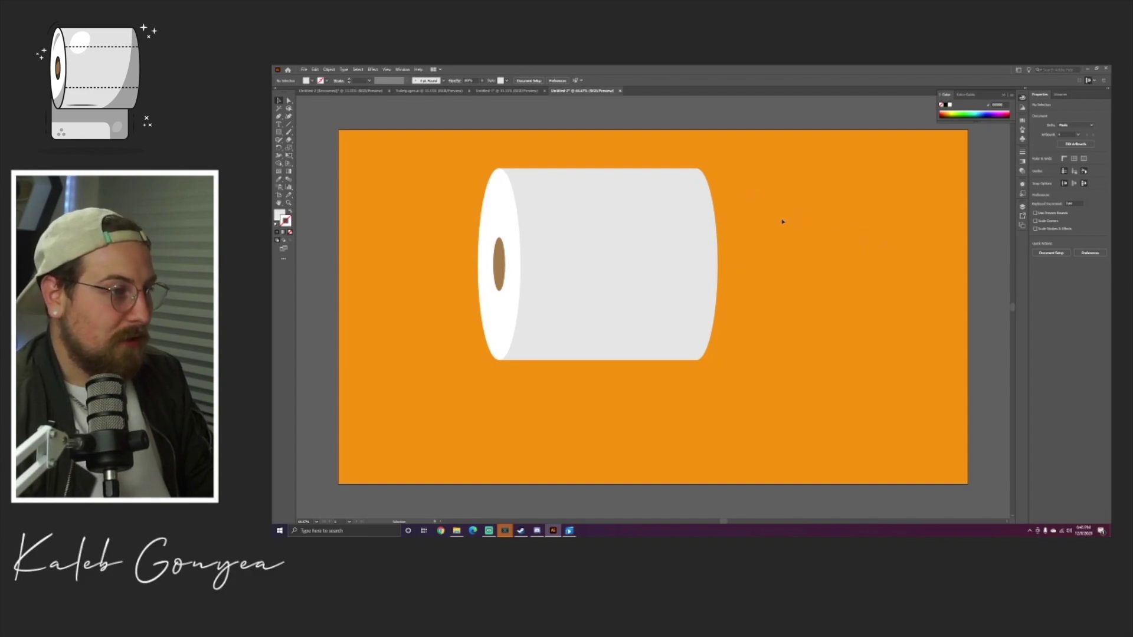
- Draw a light grey rectangle hanging below the roll as the loose sheet and arrange it behind the white end ellipse
key("m")
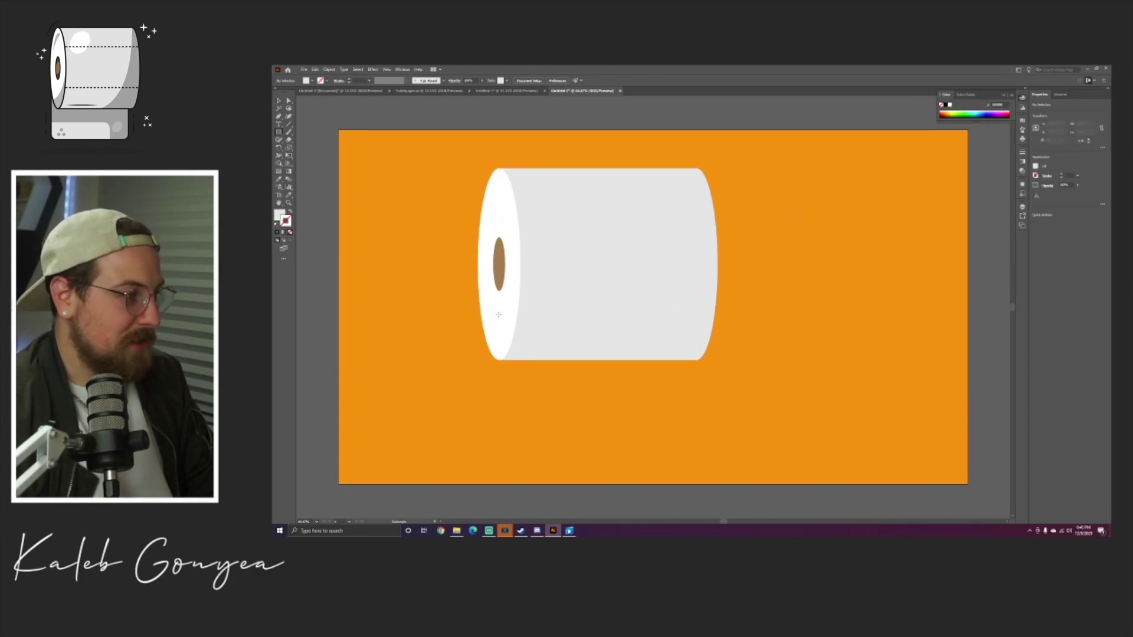
left_click_drag(482, 316, 693, 432)
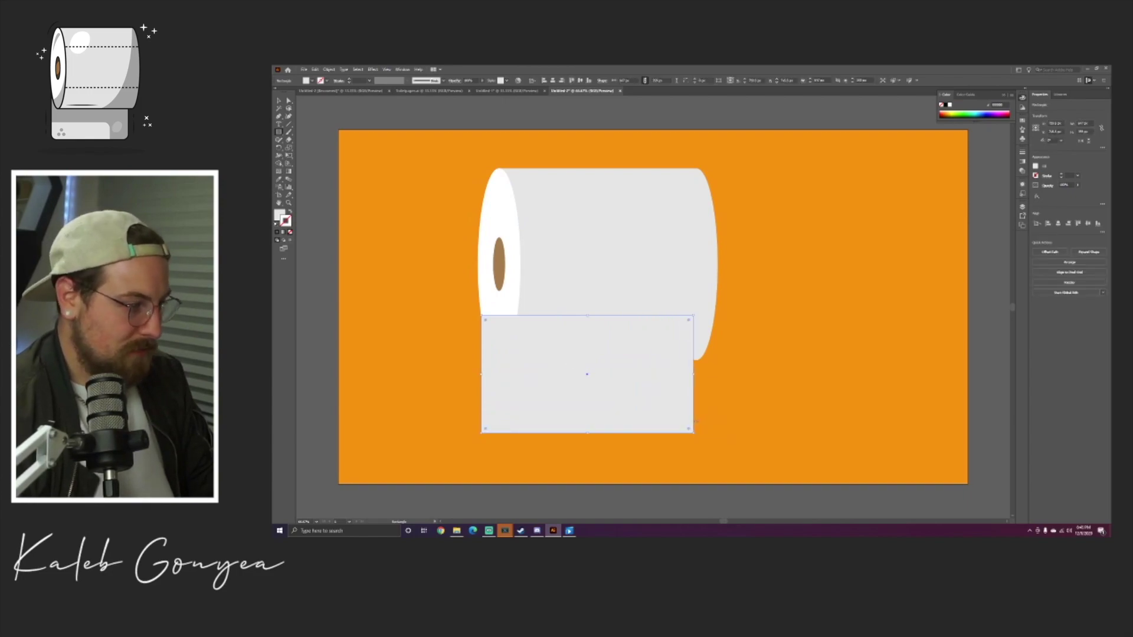
key("ctrl+[")
key("ctrl+[")
key("ctrl+[")
key("ctrl+[")
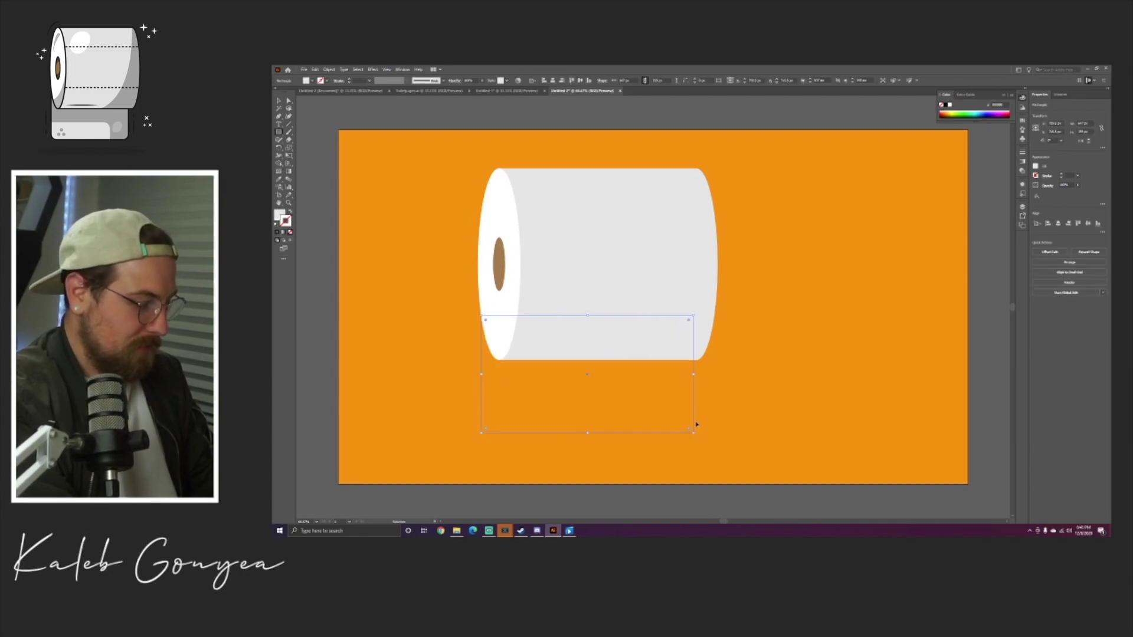
key("ctrl+bracketright")
key("ctrl+bracketright")
key("v")
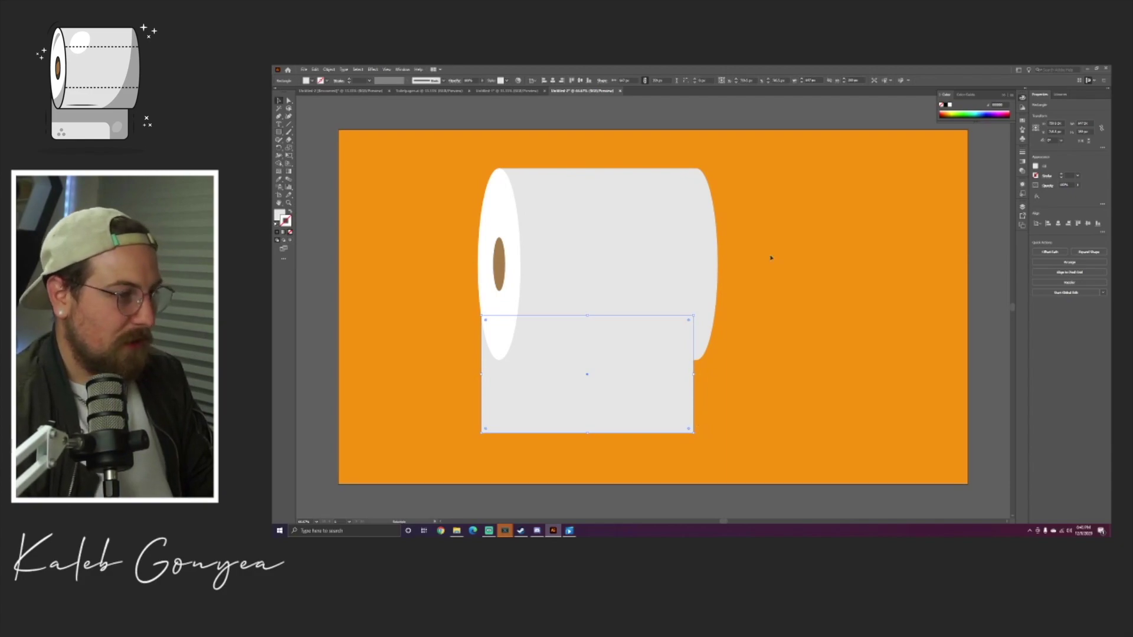
- Add a dark outline to all the toilet roll shapes together and increase its stroke weight
left_click_drag(486, 391, 466, 382)
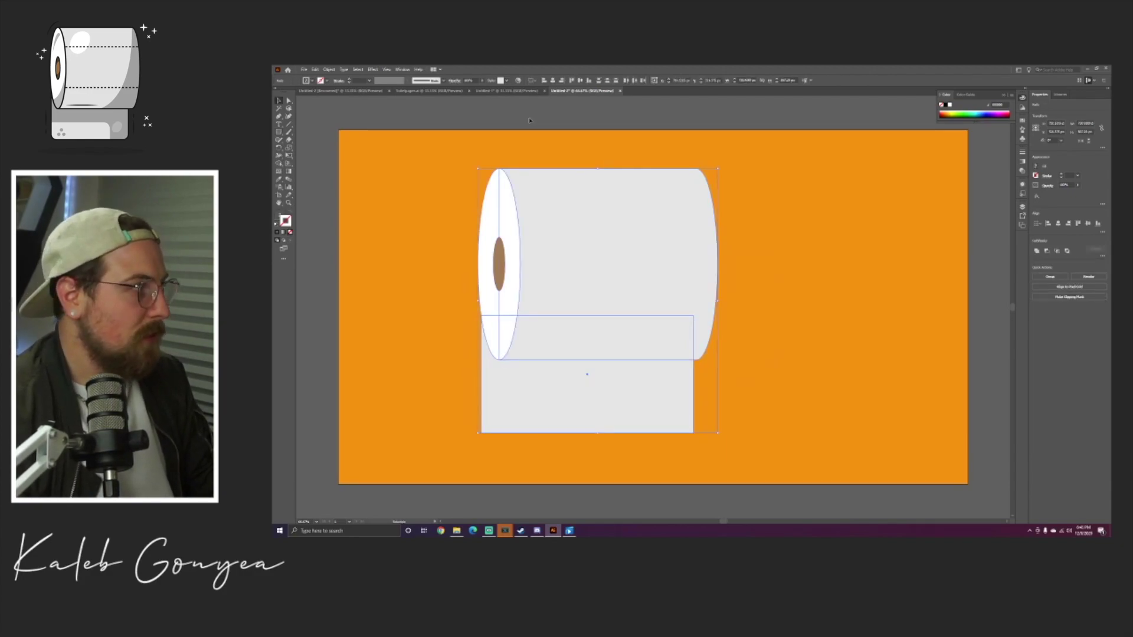
left_click(349, 80)
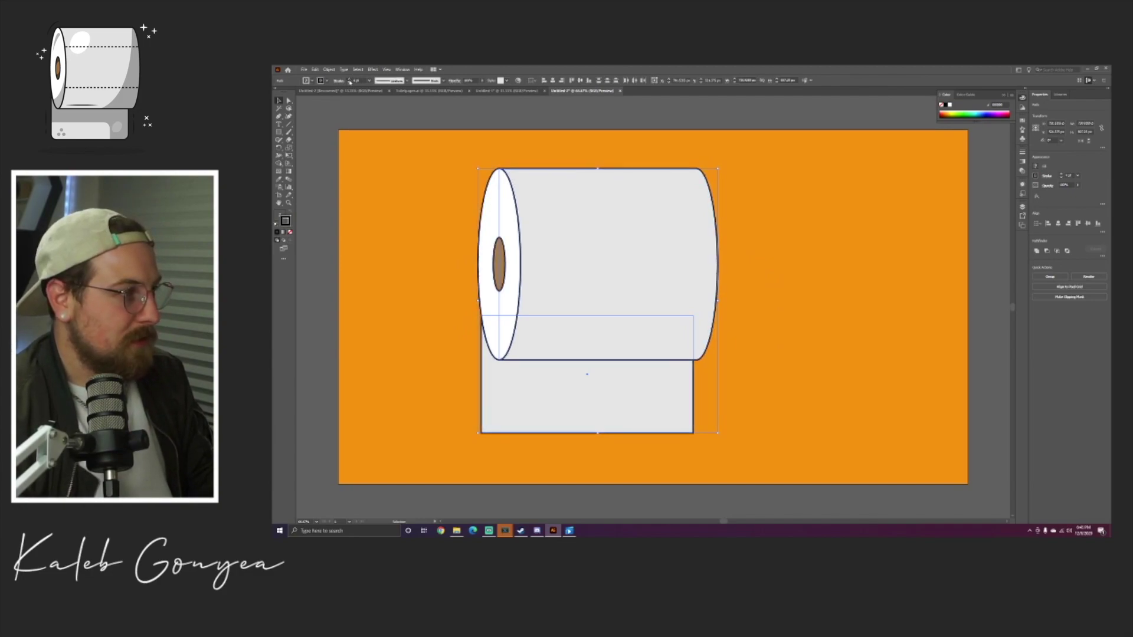
left_click(350, 79)
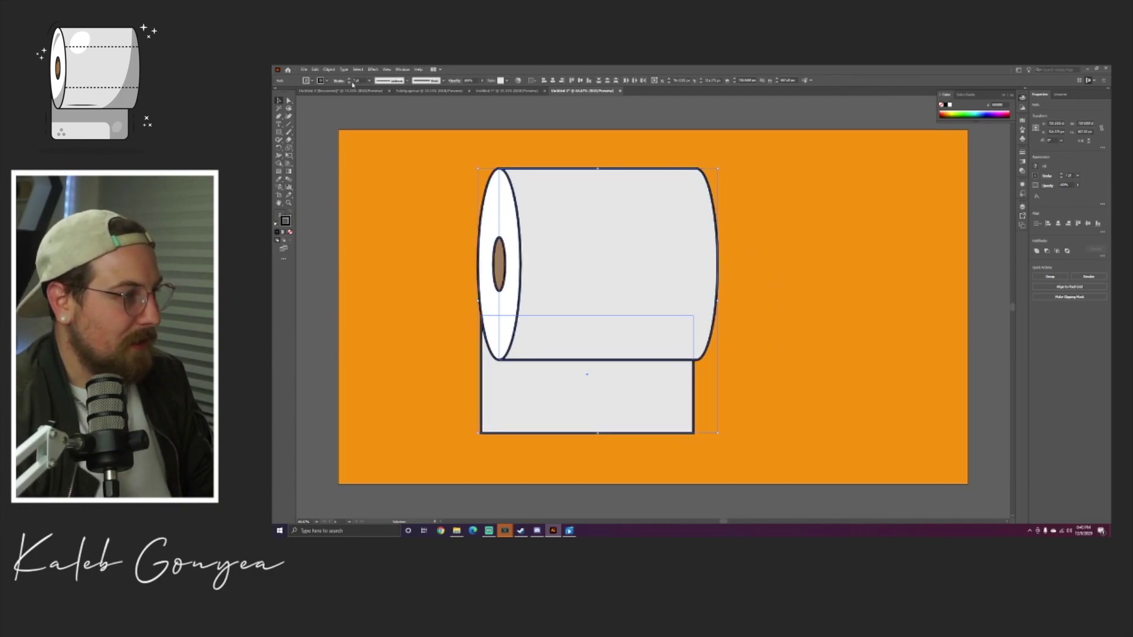
left_click(378, 179)
left_click(540, 272)
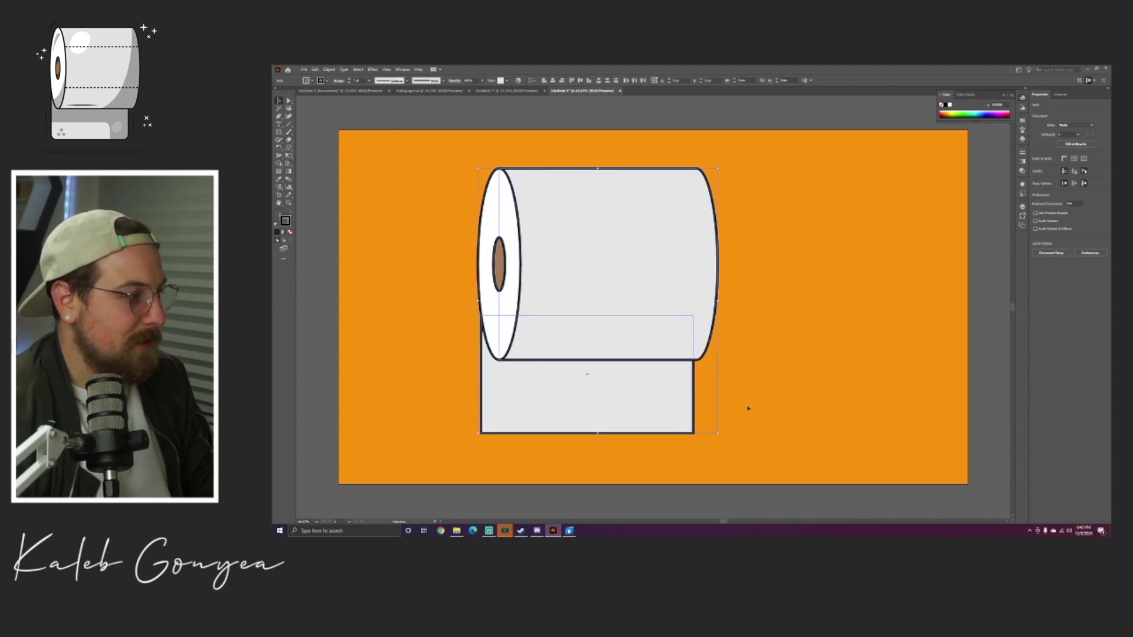
- Change the outline colour of all the roll shapes to a near-black swatch
left_click(327, 80)
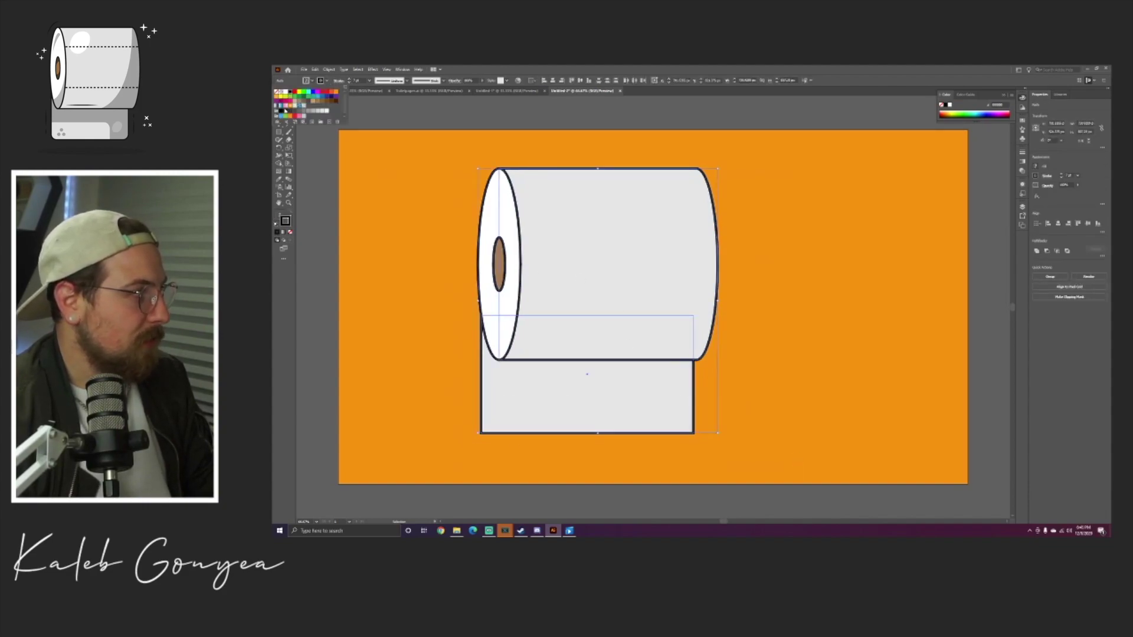
left_click(286, 111)
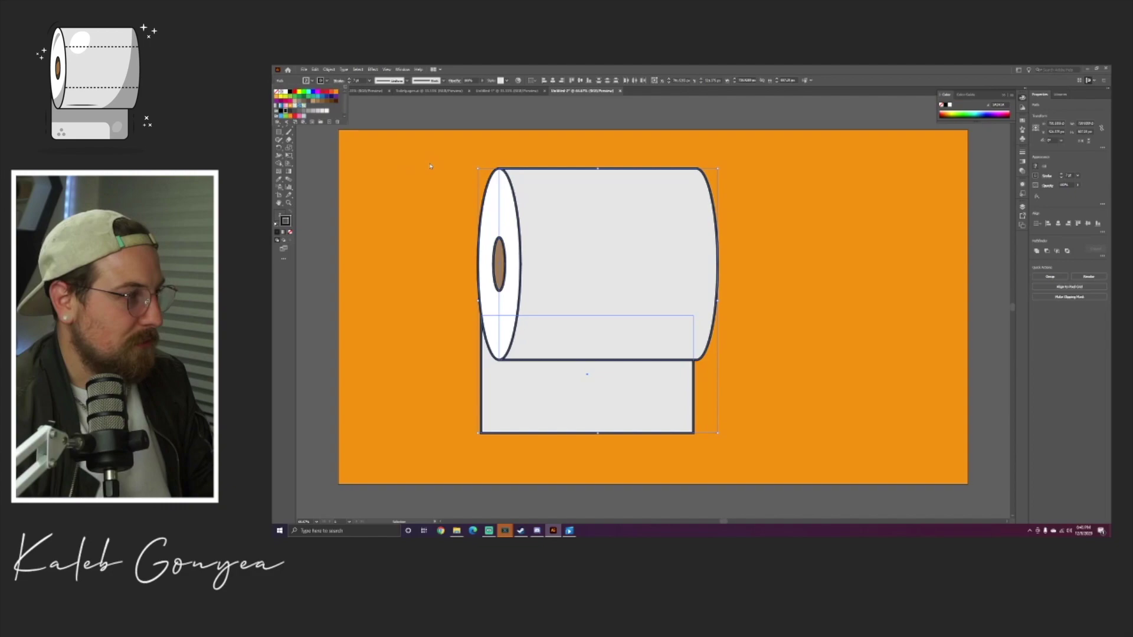
left_click(433, 167)
left_click(467, 192)
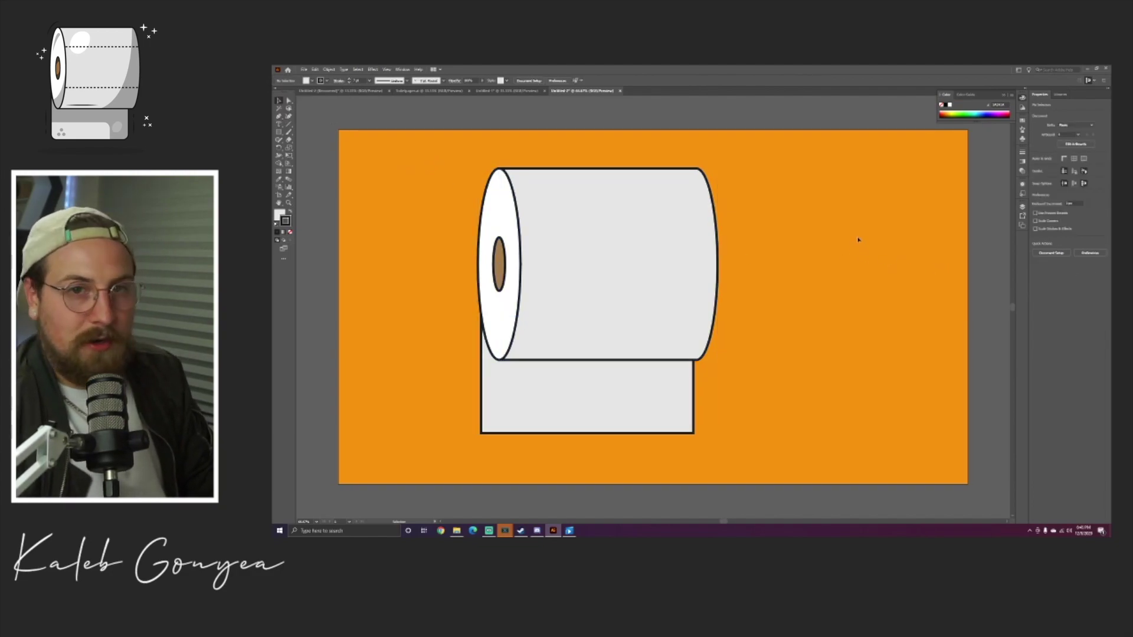
- Move the whole toilet roll slightly right and up on the orange background
left_click_drag(476, 379, 566, 346)
left_click_drag(571, 290, 603, 288)
left_click(774, 258)
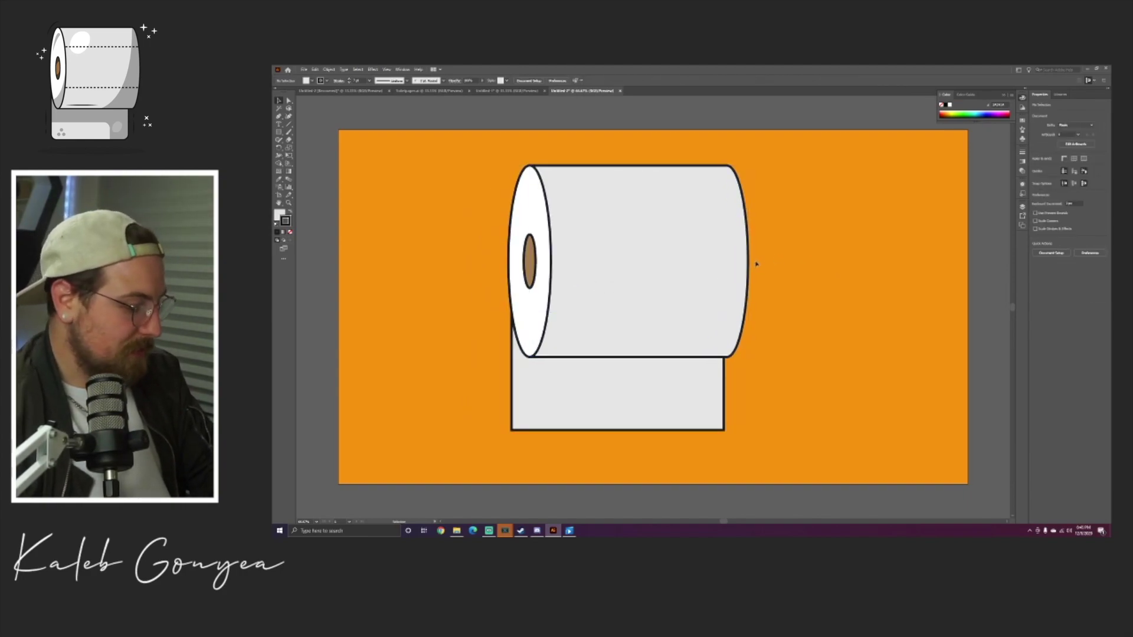
- Start a shadow shape with the Pen tool, curving from the roll body's bottom edge up to its top-right corner
key("p")
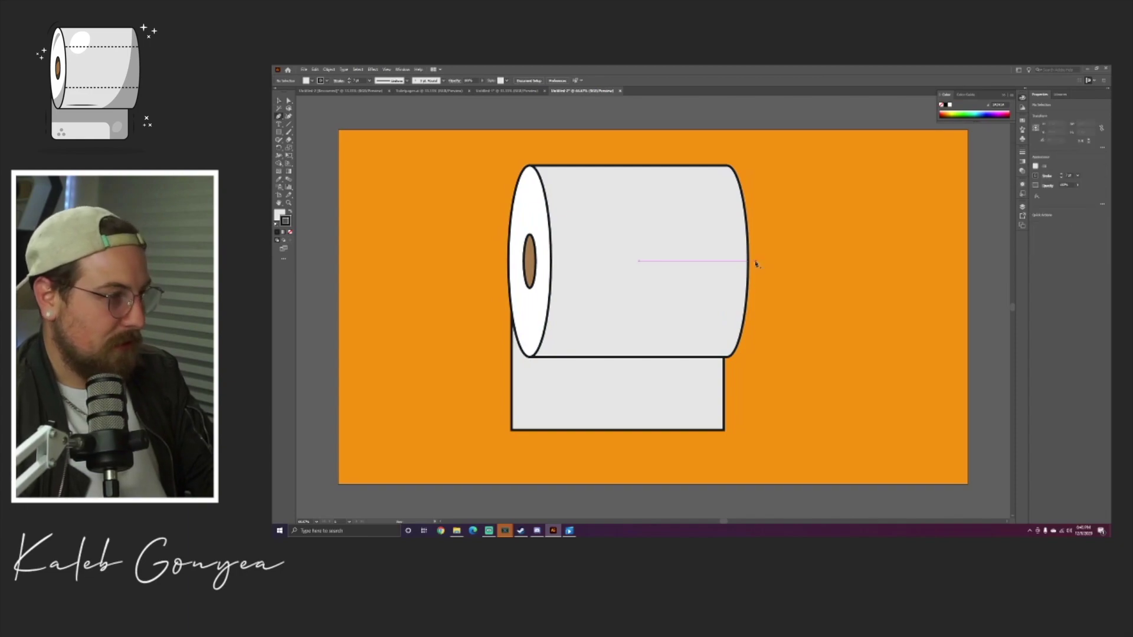
left_click(658, 357)
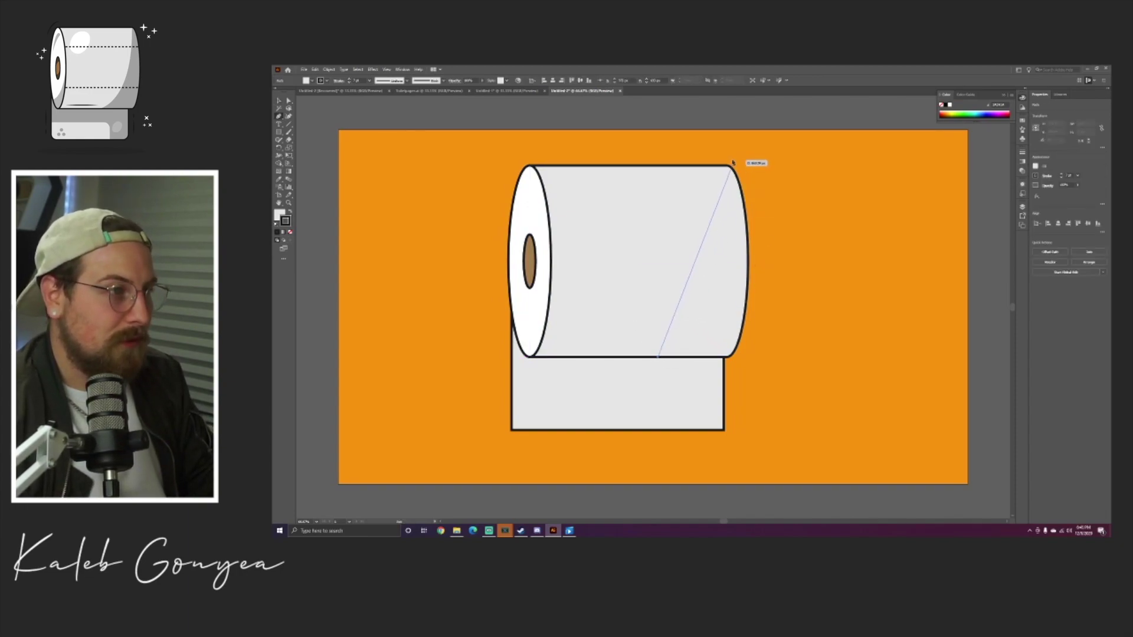
left_click_drag(728, 170, 718, 120)
scroll(705, 147, "up", 2)
scroll(725, 107, "up", 3)
scroll(726, 106, "up", 2)
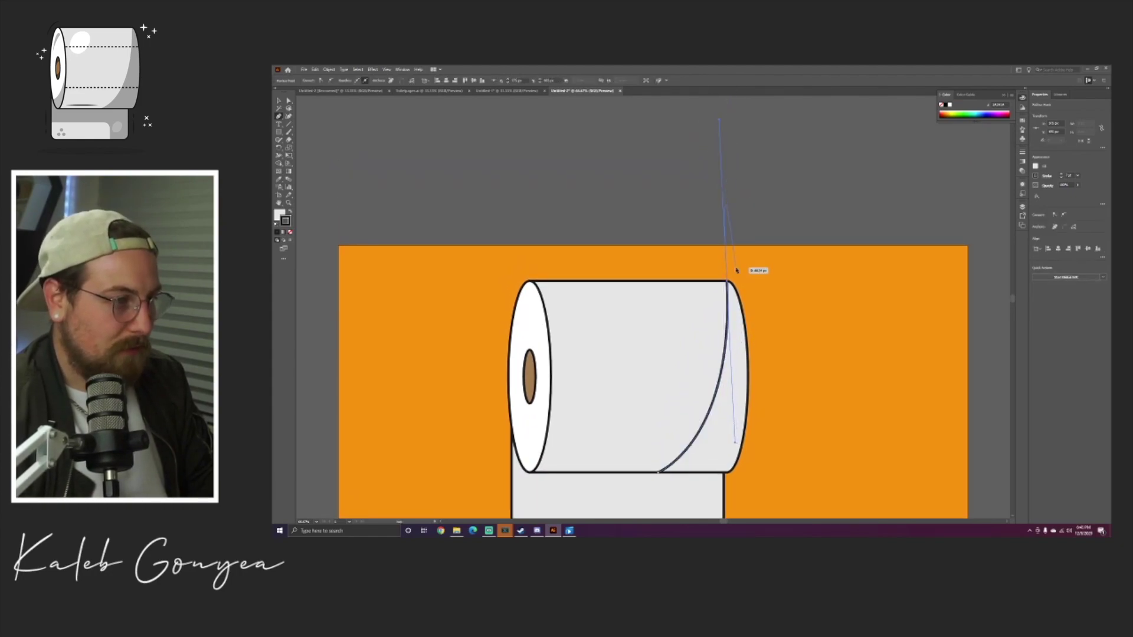
scroll(729, 284, "down", 8)
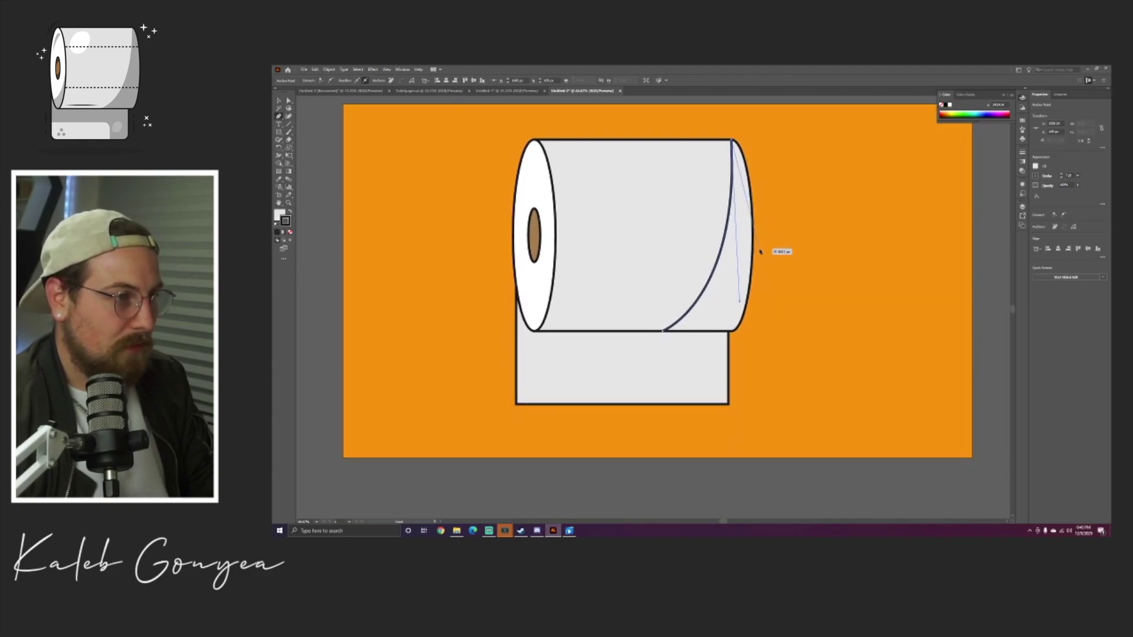
- Trace the roll's rounded right end and bottom edge back to the start to close the shadow shape
left_click_drag(754, 242, 754, 347)
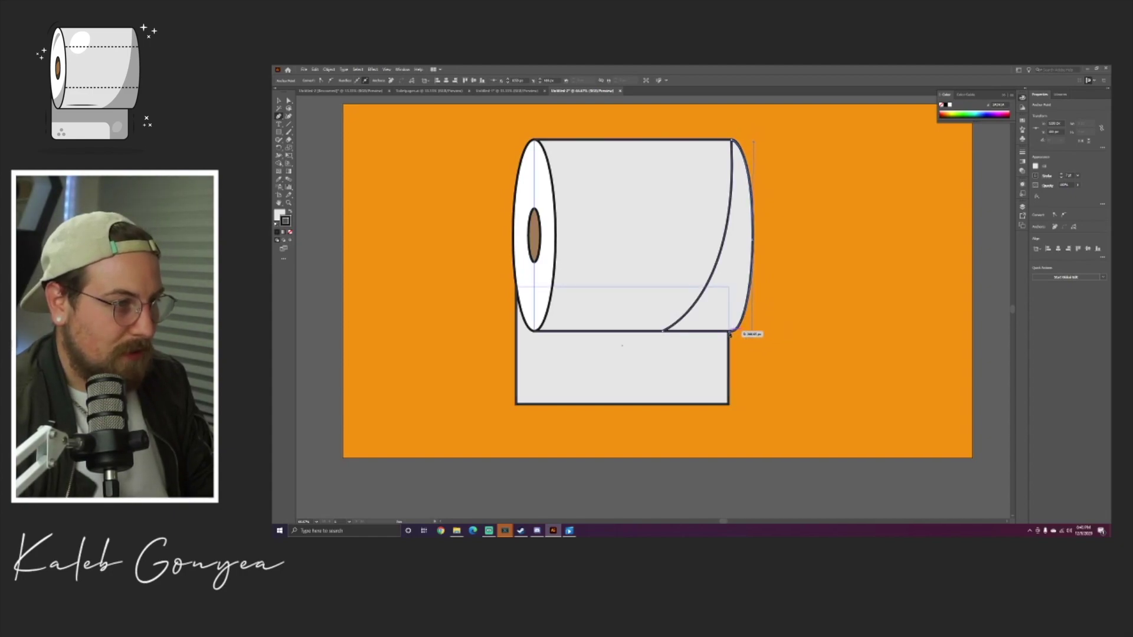
left_click(728, 331)
left_click(663, 330)
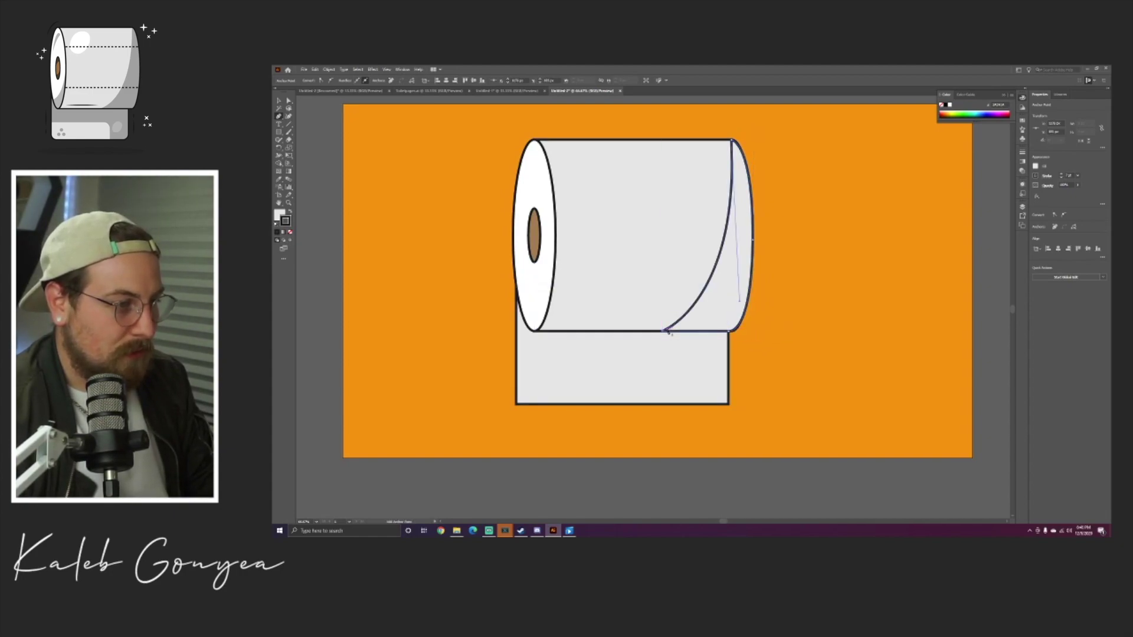
left_click(667, 332)
mouse_move(700, 244)
left_mouse_down()
mouse_move(753, 217)
mouse_move(749, 268)
mouse_move(709, 252)
left_mouse_up()
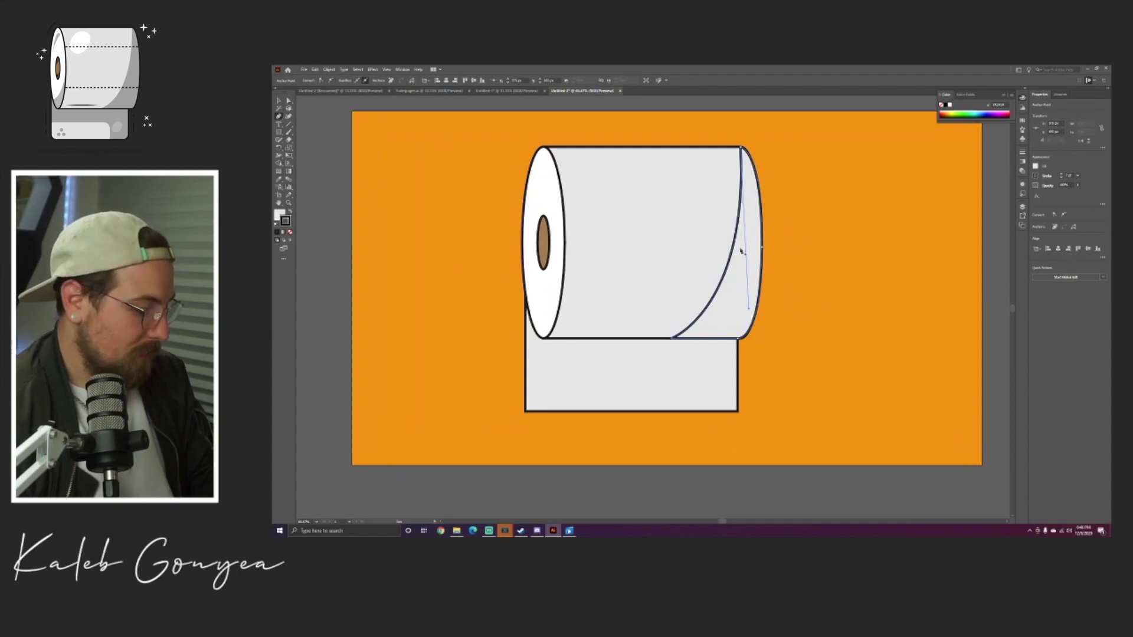
key("v")
left_click(814, 142)
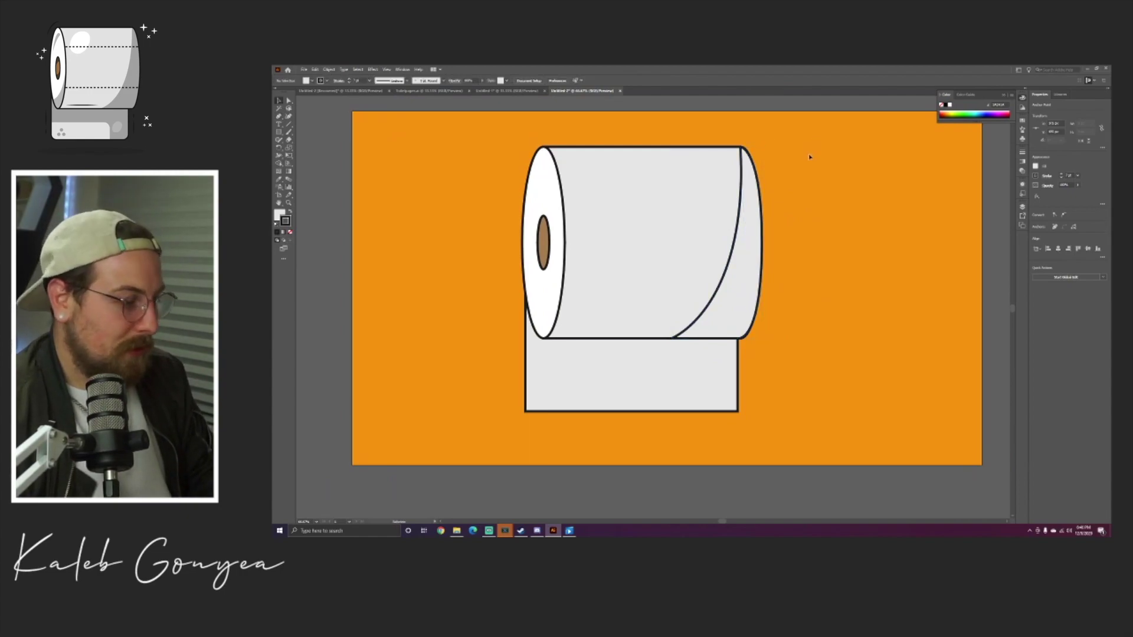
- Reshape the shadow's inner curve by lengthening its top handle and moving its bottom-left anchor further left along the roll's edge
left_click(733, 168)
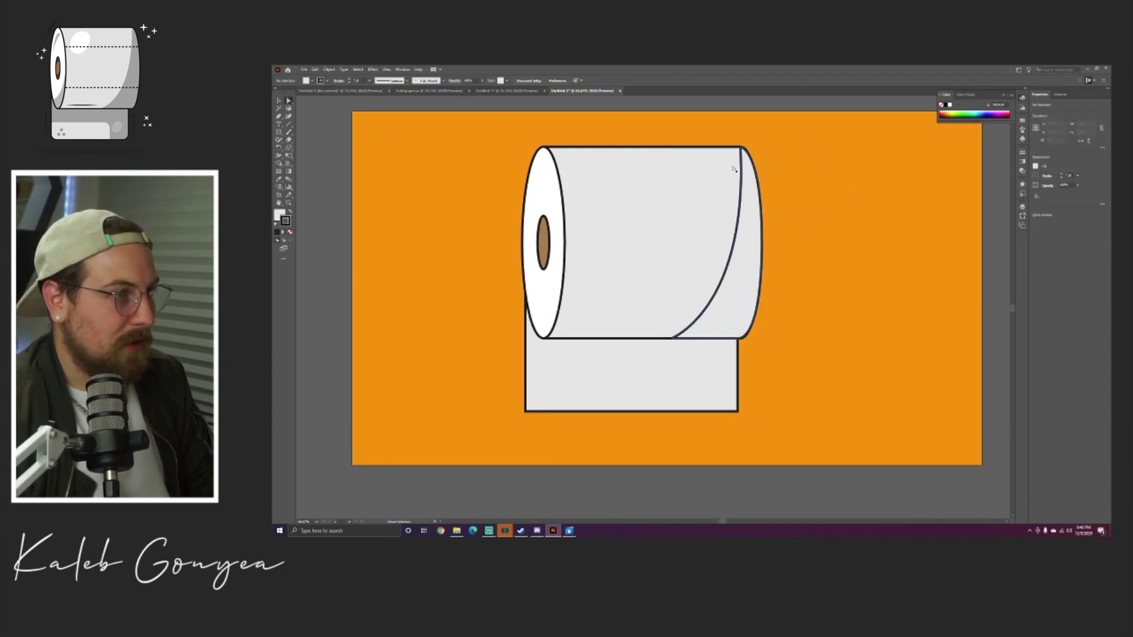
left_click(742, 150)
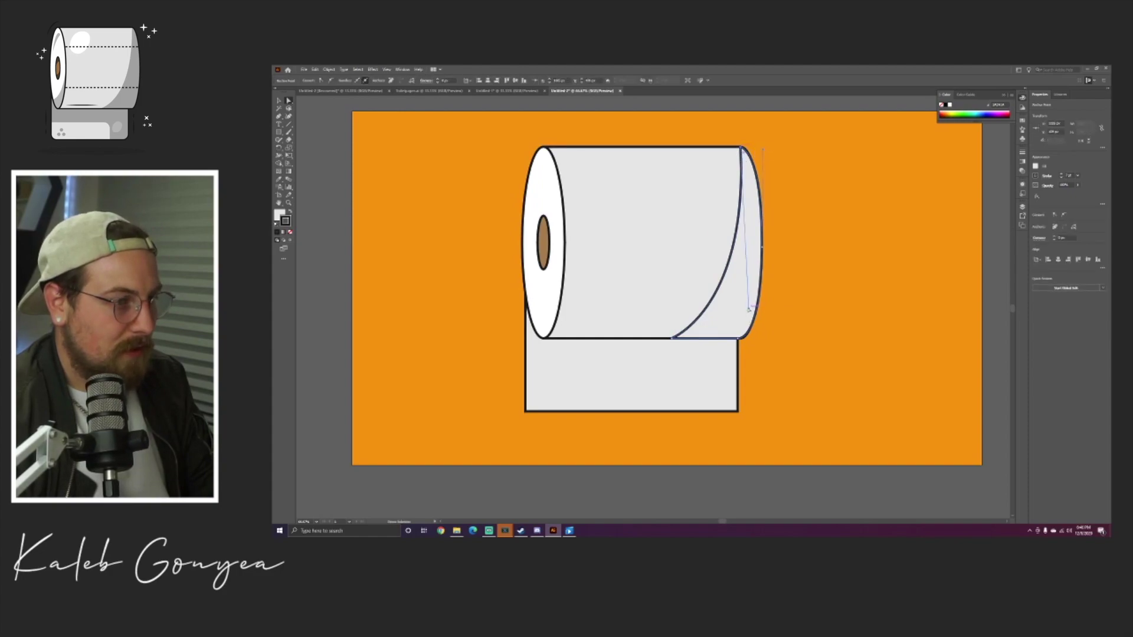
mouse_move(746, 310)
left_mouse_down()
mouse_move(756, 349)
mouse_move(742, 326)
left_mouse_up()
left_click(672, 340)
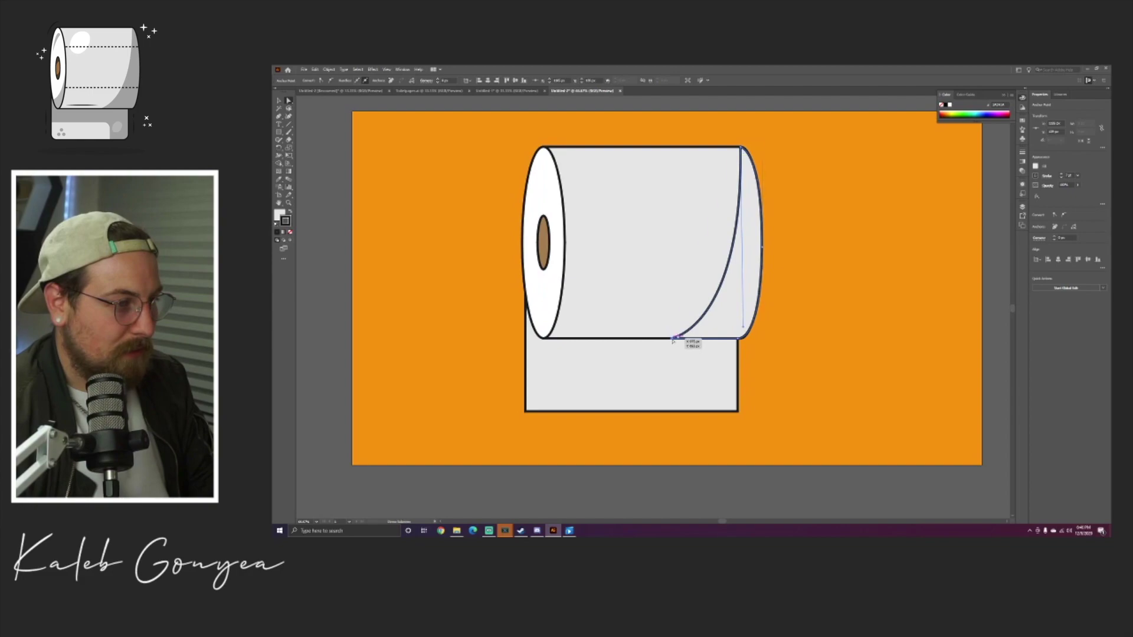
left_click_drag(672, 340, 652, 341)
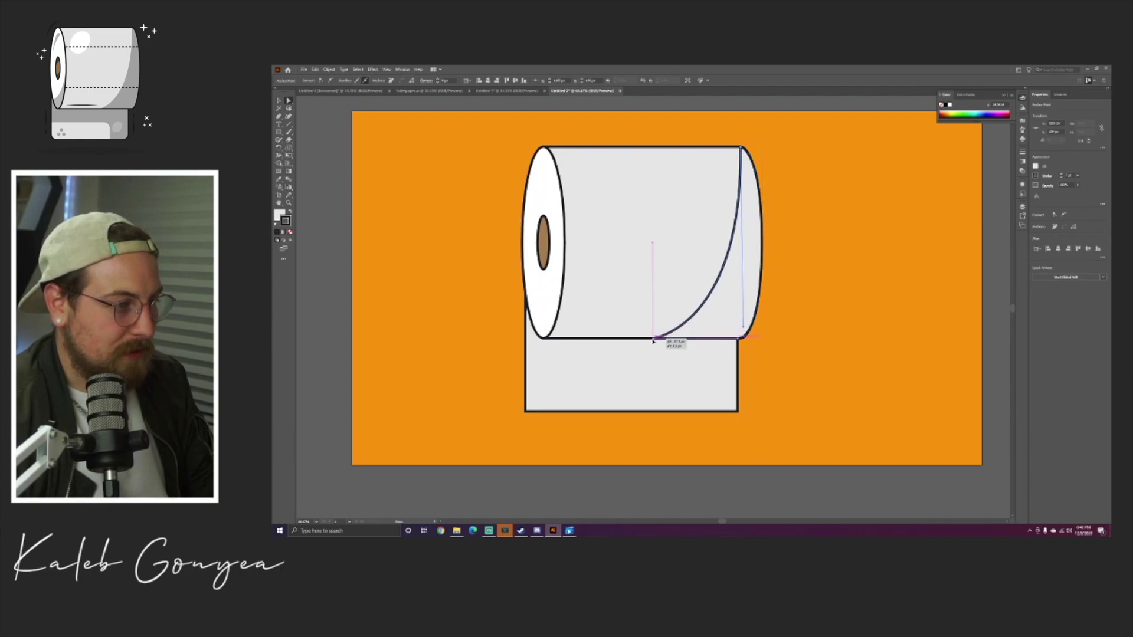
left_click(824, 250)
- Remove the outline from the body's shadow shape and fill it with near-black
left_click(745, 249)
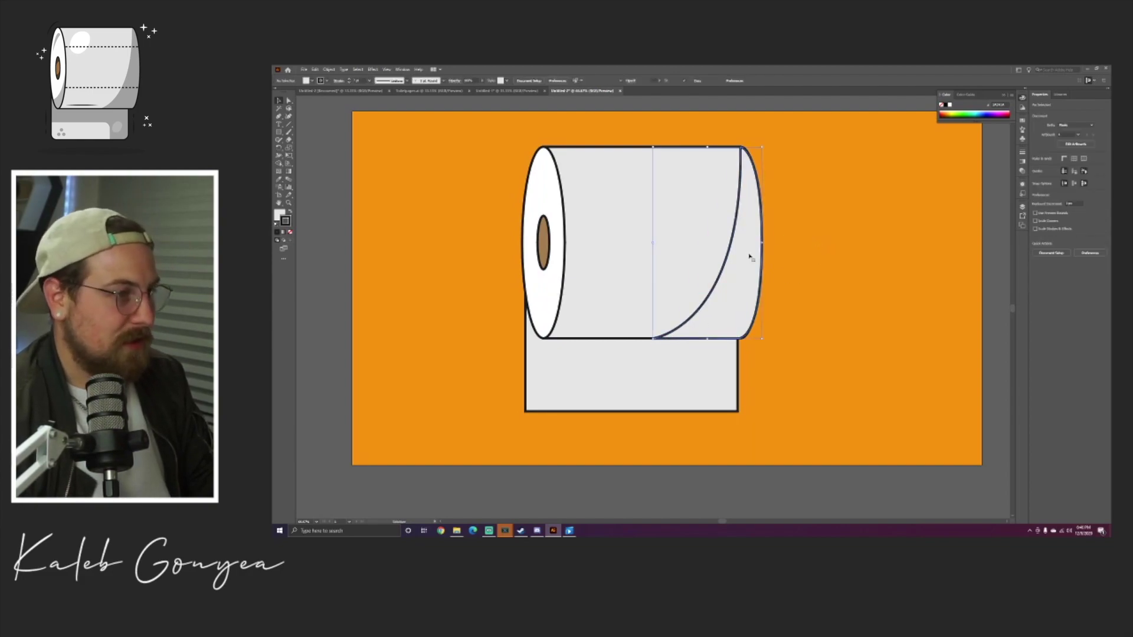
left_click(289, 233)
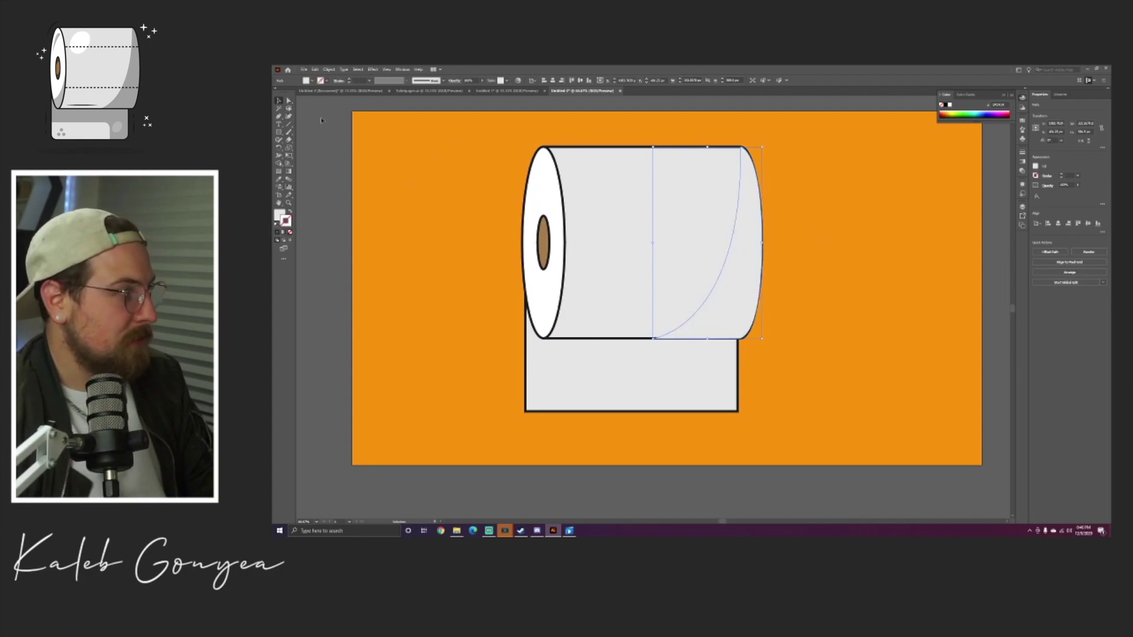
left_click(320, 80)
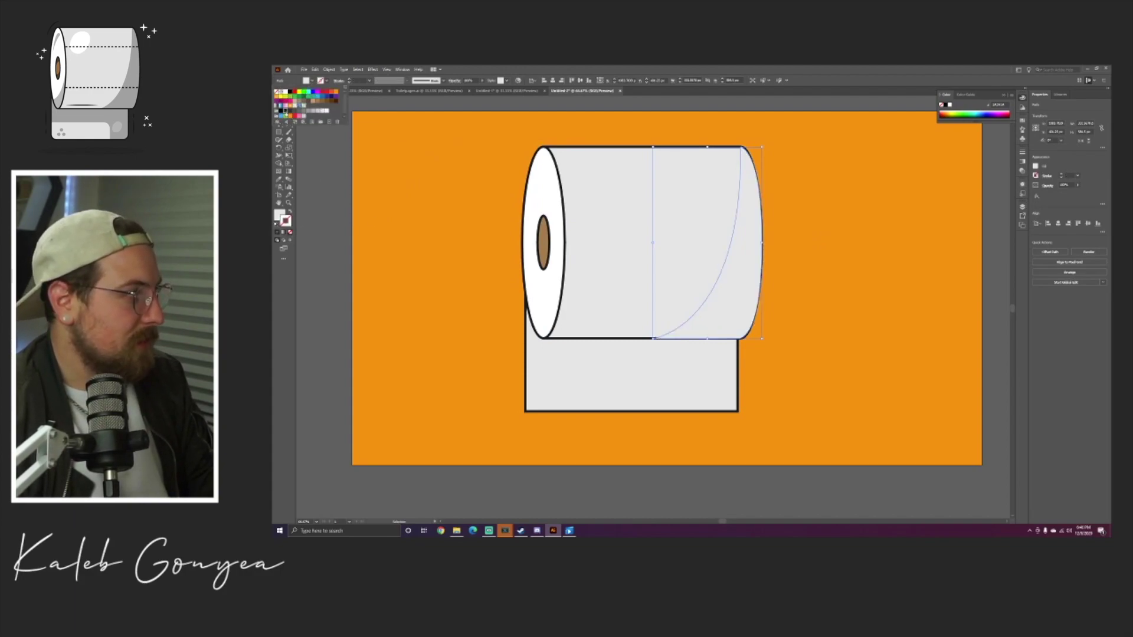
left_click(285, 110)
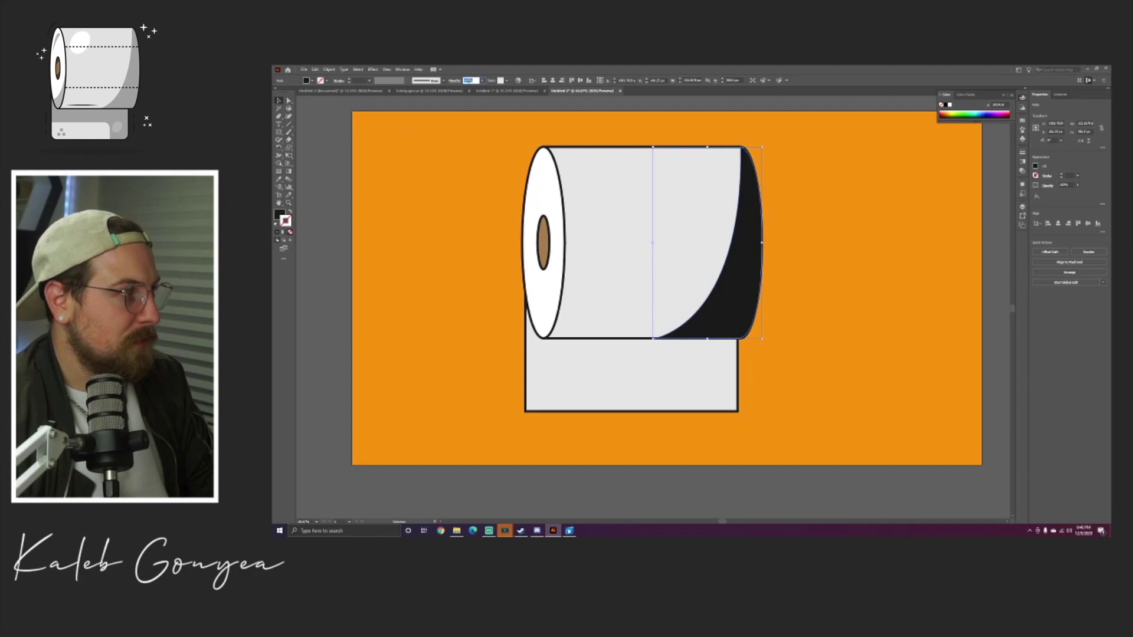
- Lower the opacity of the black shadow shape until it is a translucent grey shade on the roll body
left_click(483, 80)
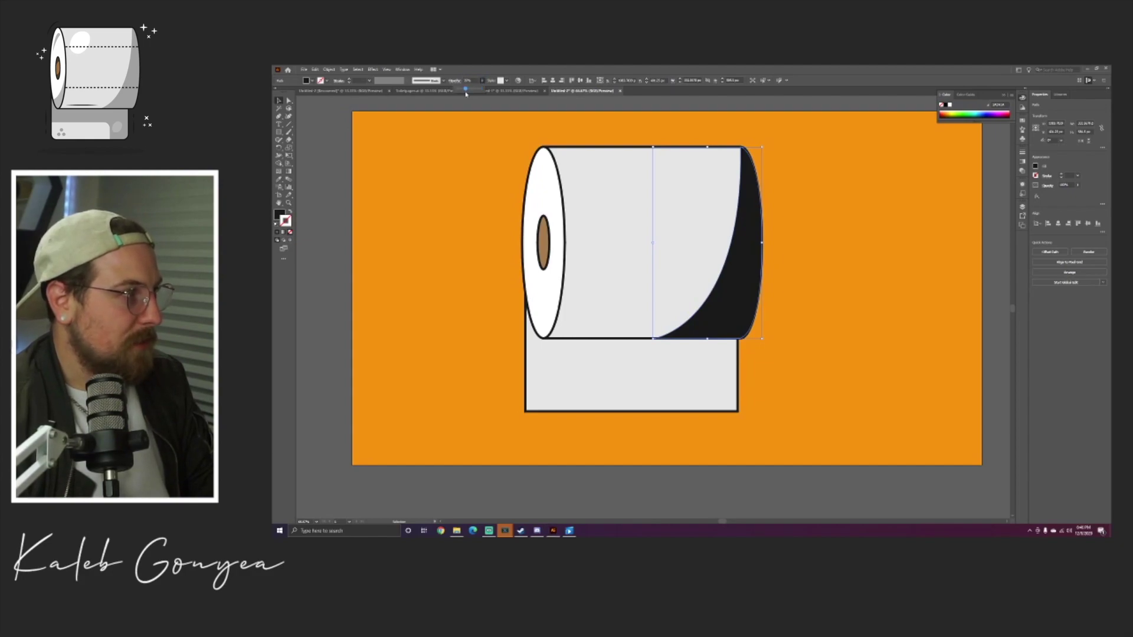
left_click_drag(465, 95, 463, 95)
left_click(505, 157)
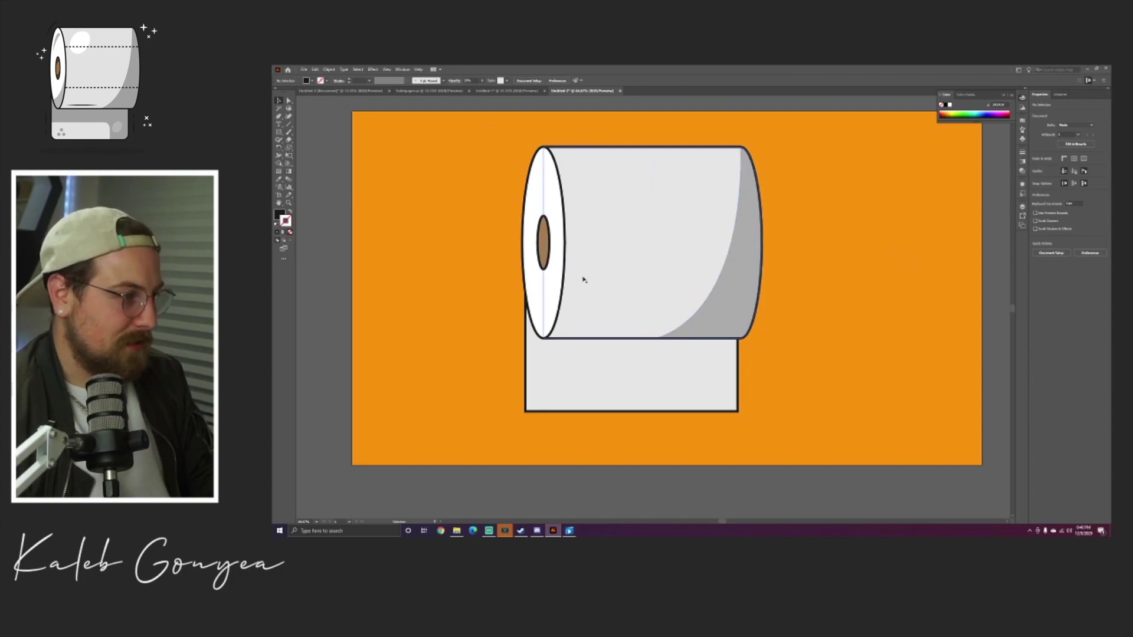
- Draw a closed curved shadow shape with the Pen tool along the lower right edge of the white end ellipse
key("p")
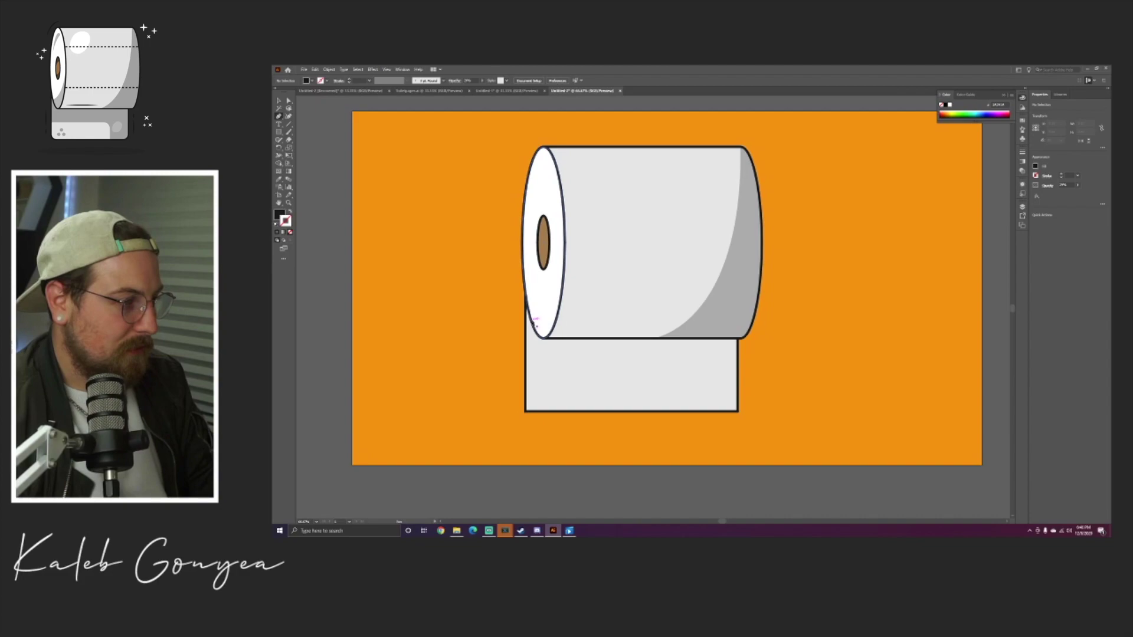
left_click(531, 315)
left_click_drag(564, 239, 573, 170)
left_click_drag(565, 241, 558, 336)
key("ctrl+z")
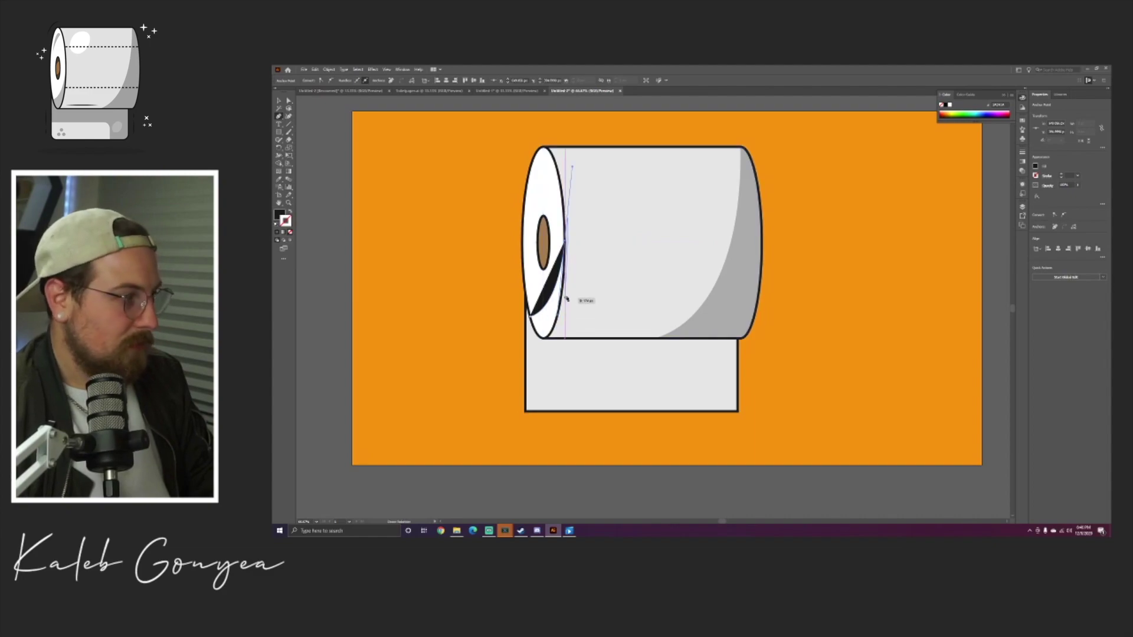
left_click(564, 243)
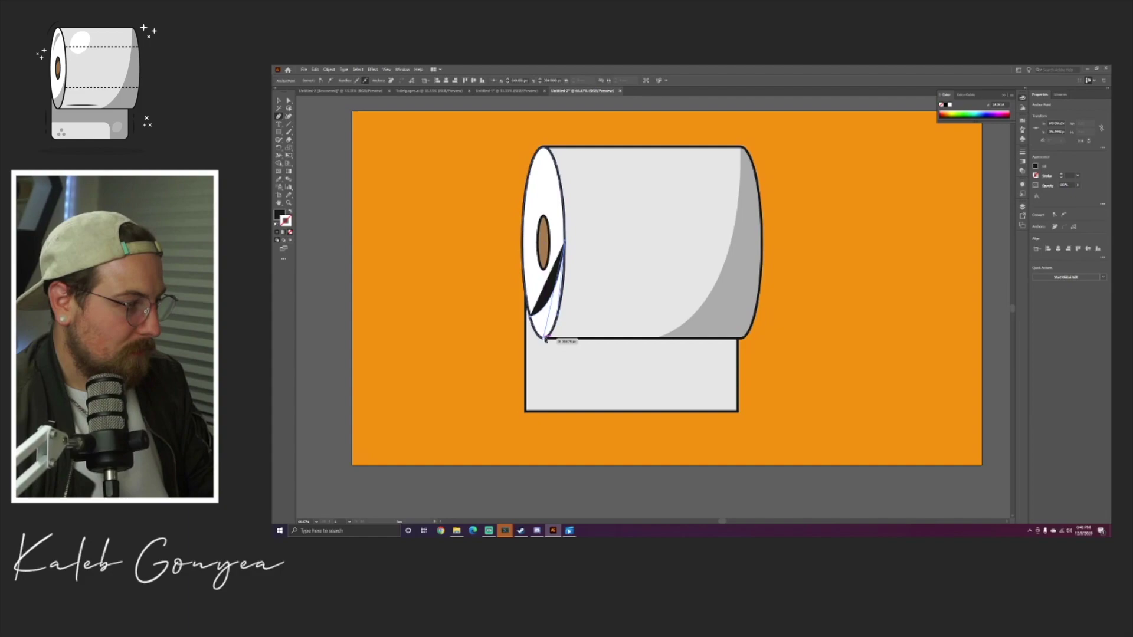
left_click_drag(545, 338, 521, 342)
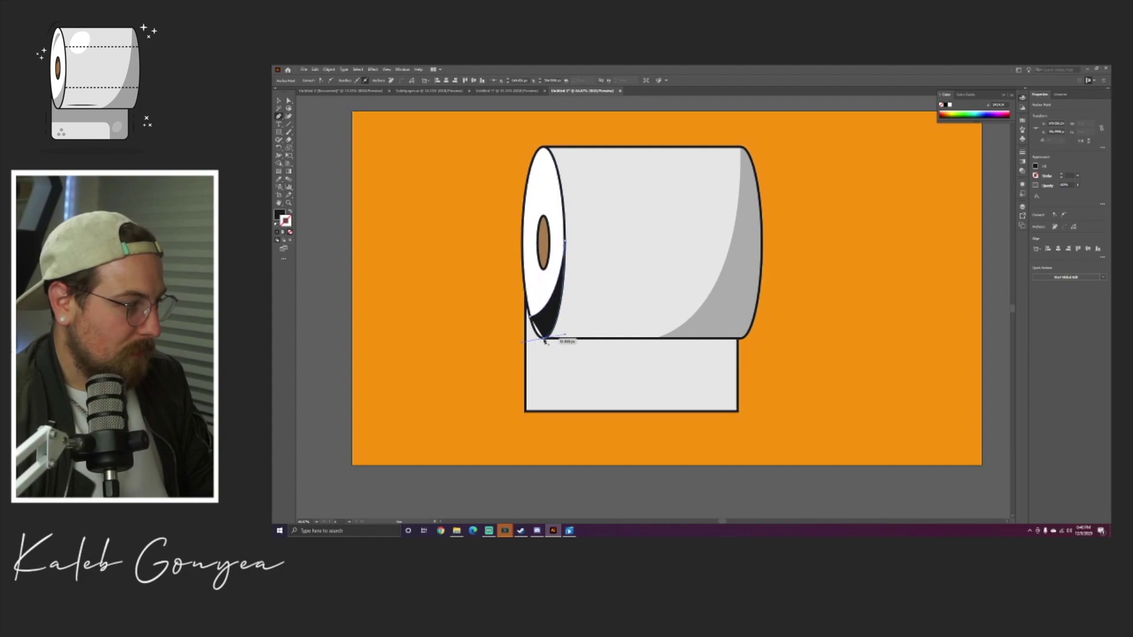
left_click(545, 340)
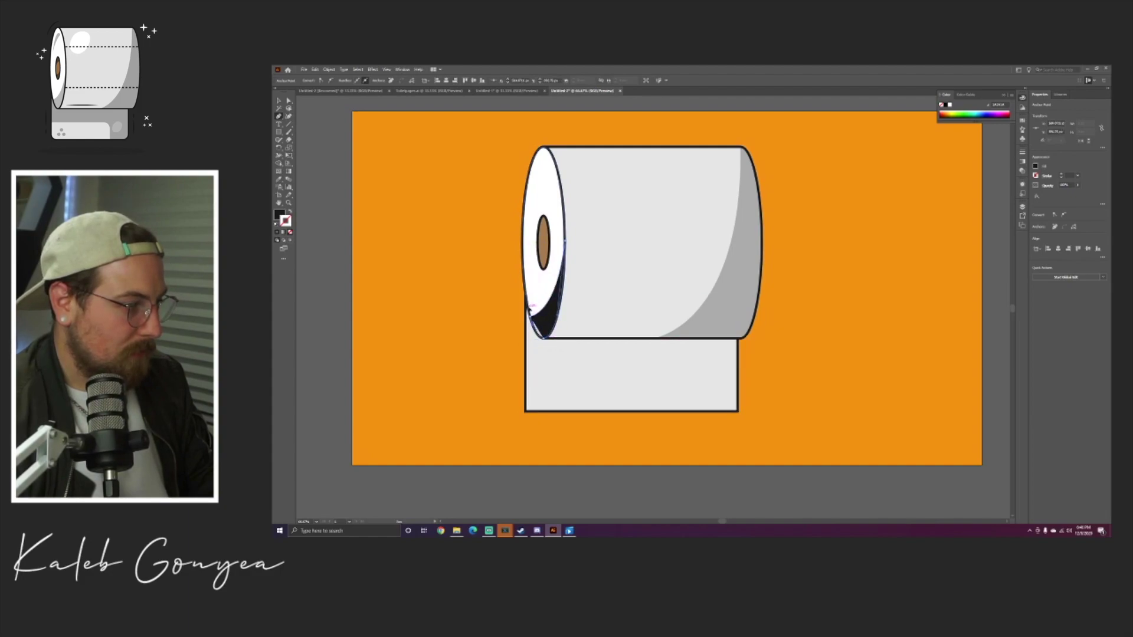
key("v")
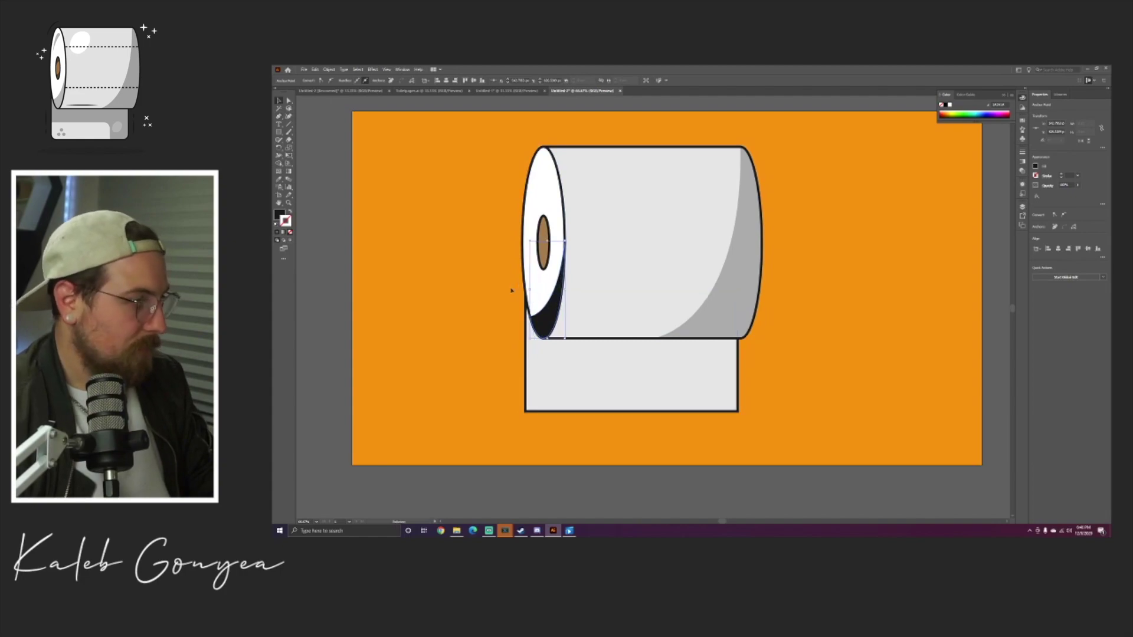
left_click(510, 289)
- Copy the translucent grey appearance of the roll body's shadow onto the end ellipse's shadow shape with the Eyedropper
left_click(548, 319)
key("i")
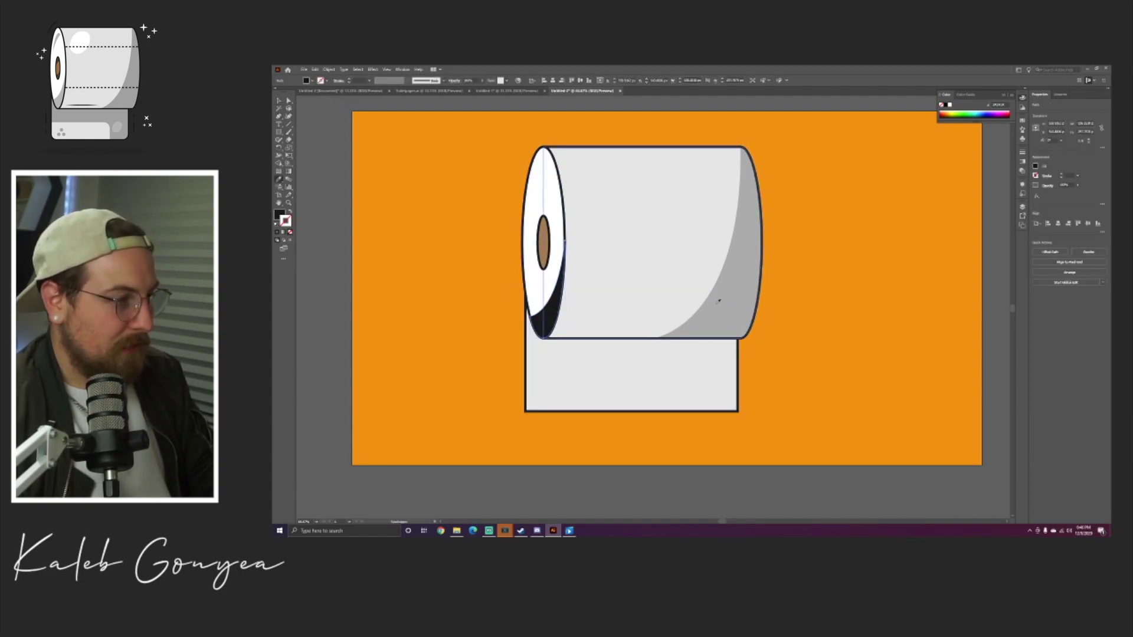
left_click(718, 300)
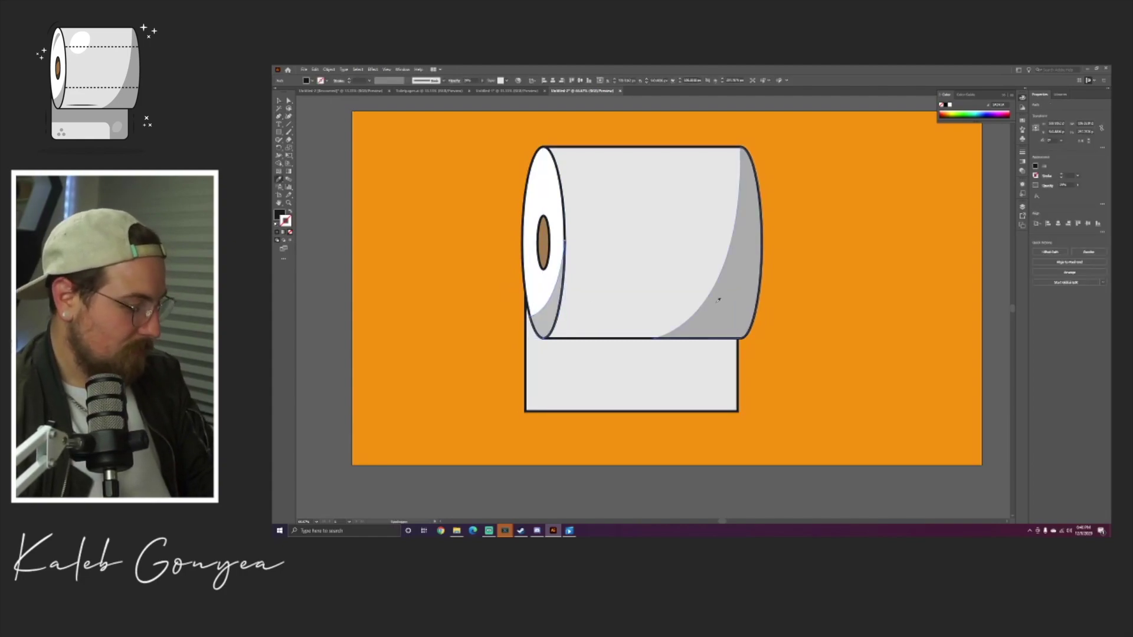
key("v")
left_click(777, 281)
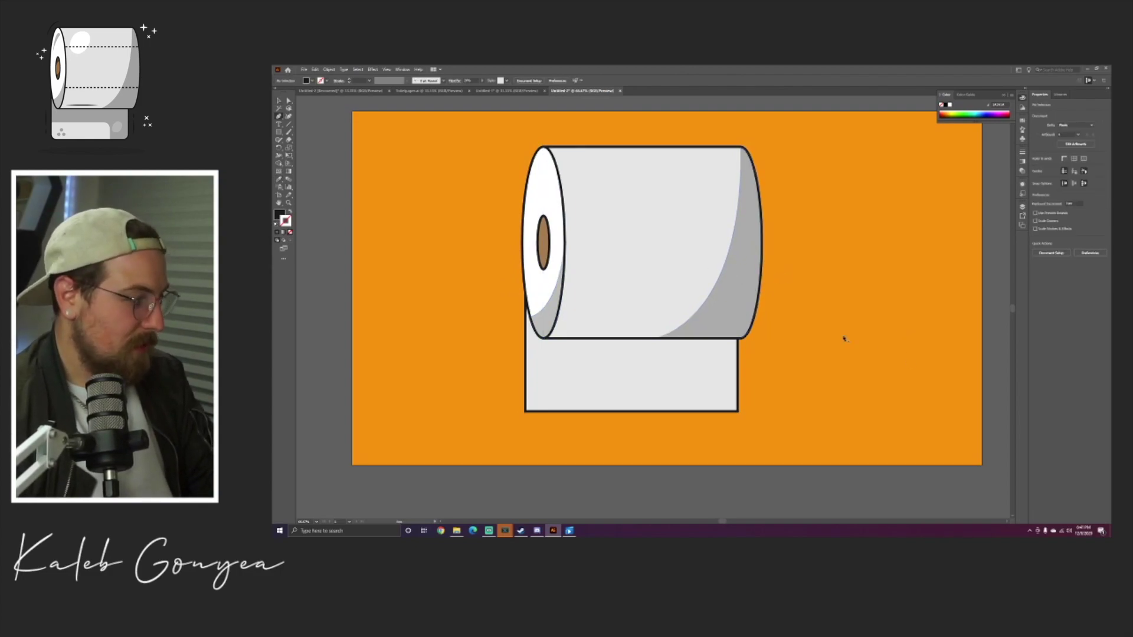
- Draw a closed L-shaped shadow with the Pen tool along the upper and right parts of the hanging sheet
key("p")
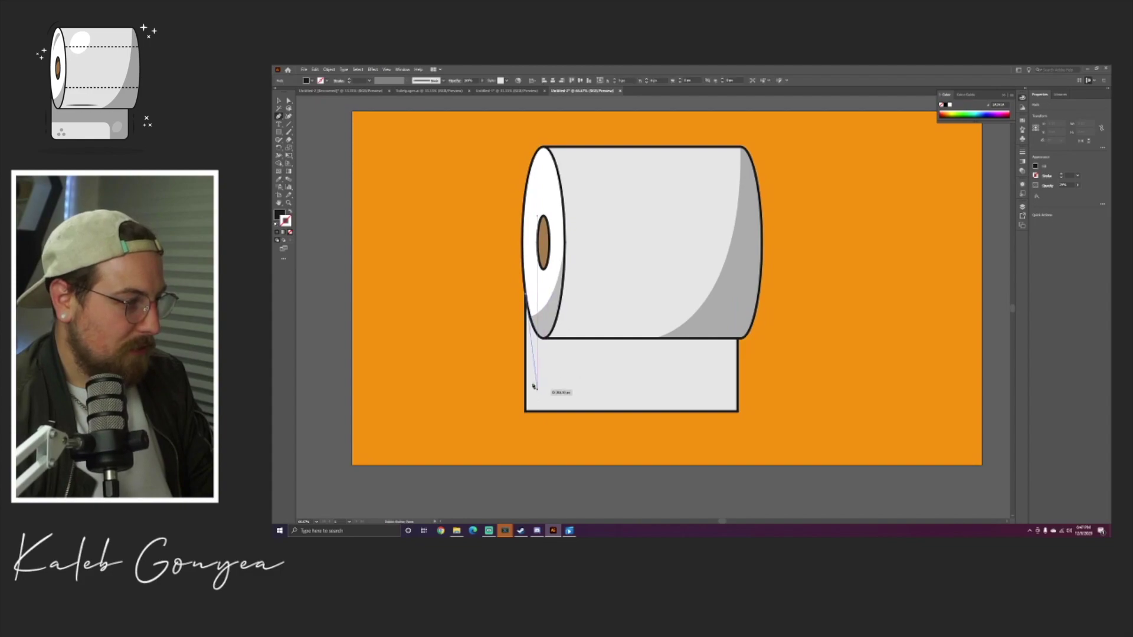
left_click(525, 371)
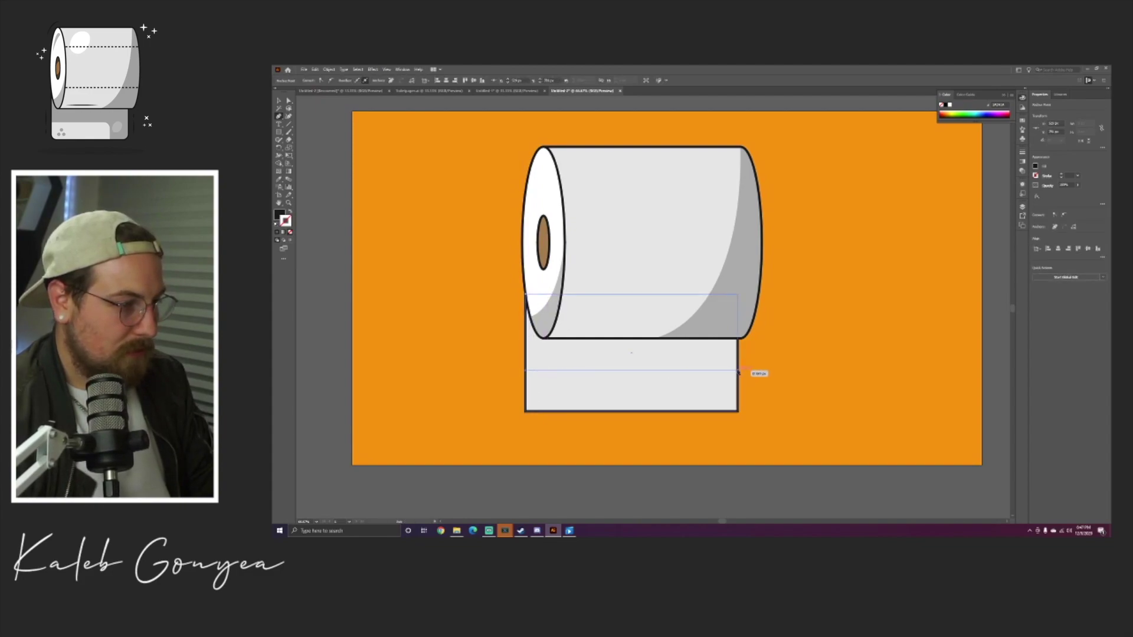
left_click(686, 371)
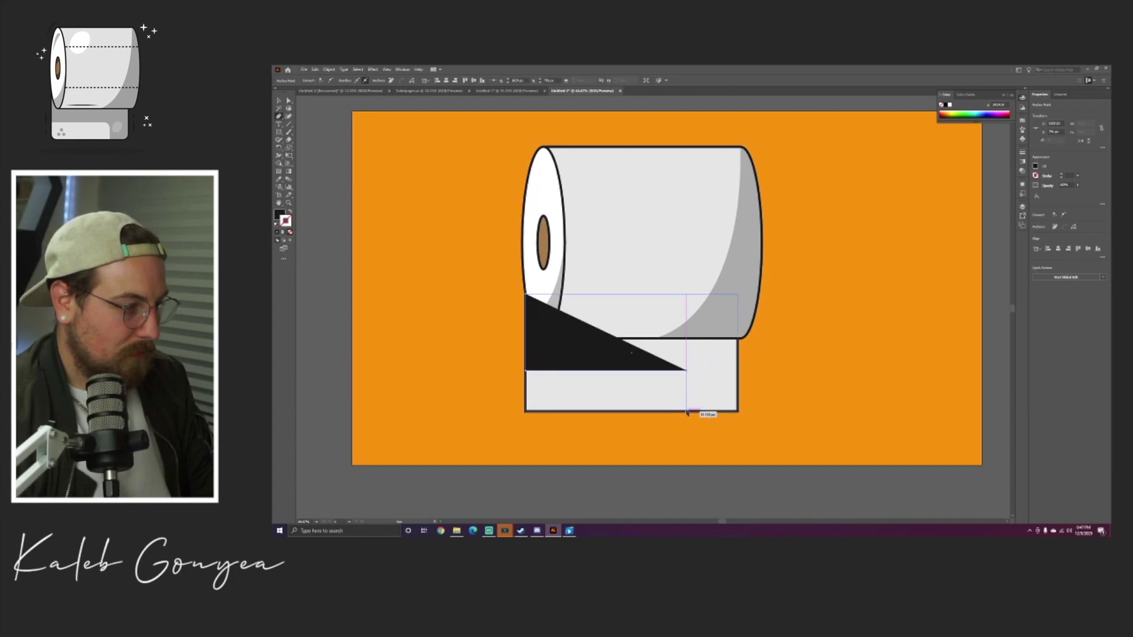
left_click(686, 410)
left_click(737, 412)
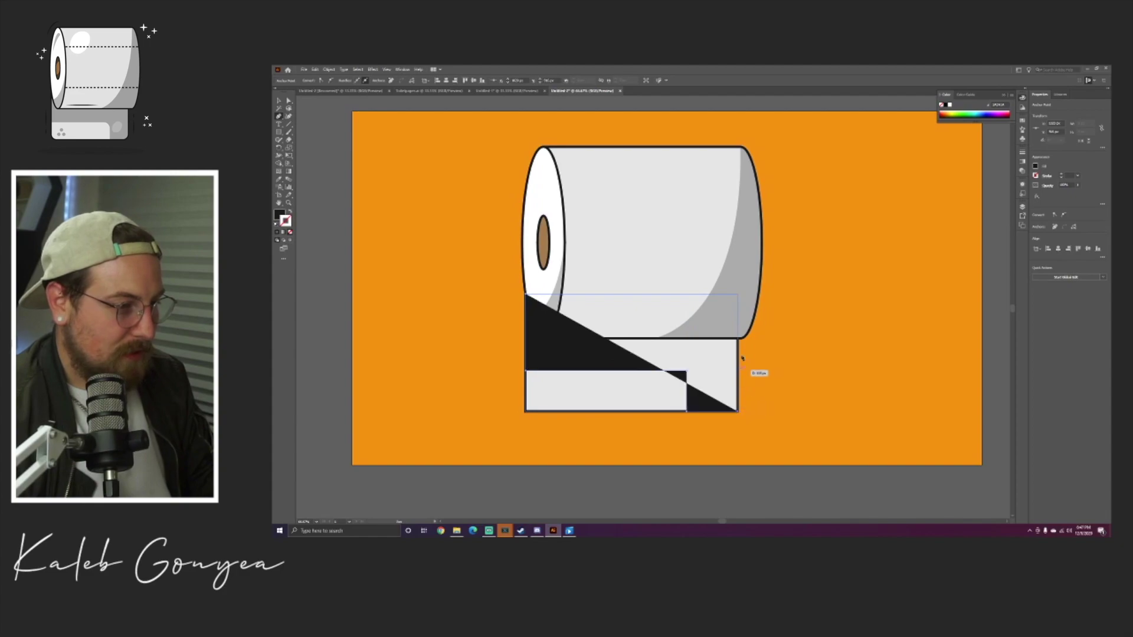
left_click(737, 338)
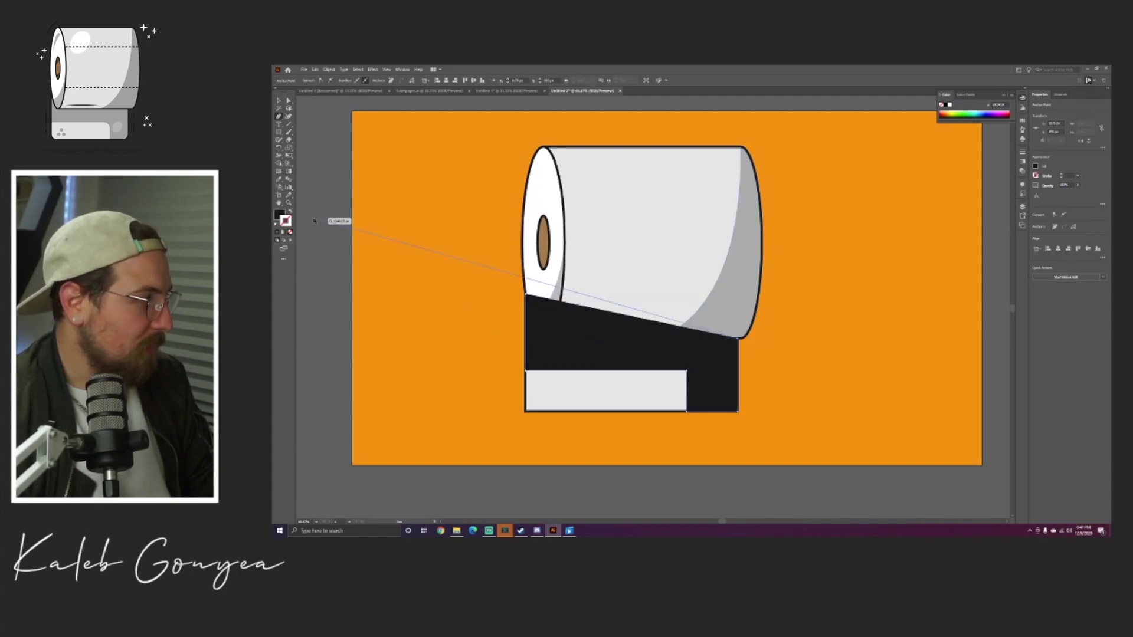
key("shift+x")
left_click(541, 340)
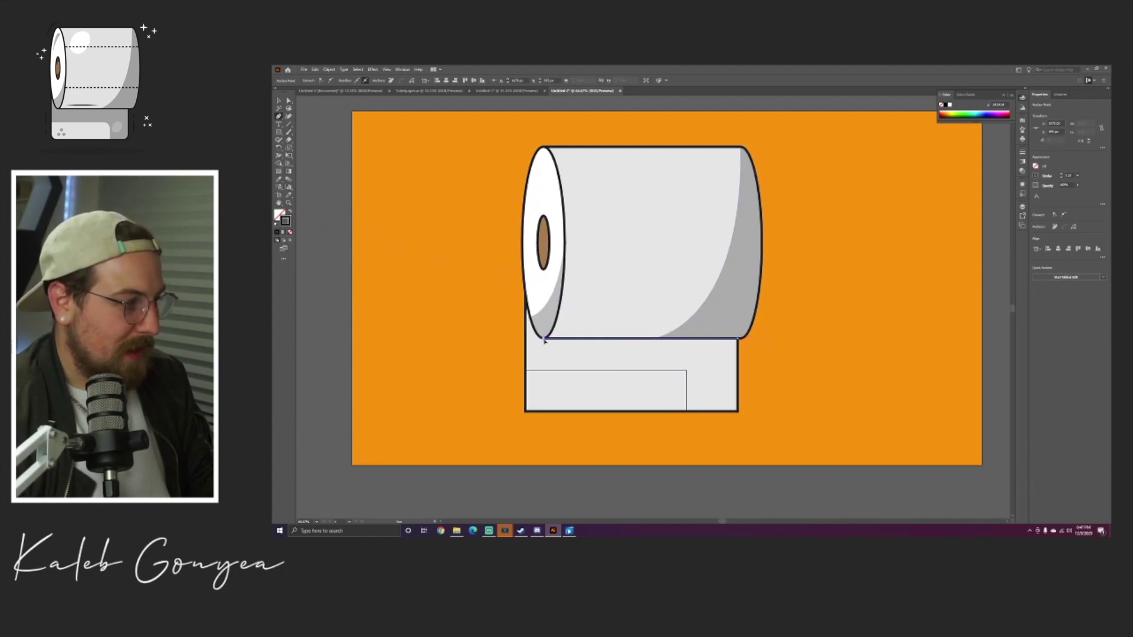
left_click_drag(519, 260, 519, 243)
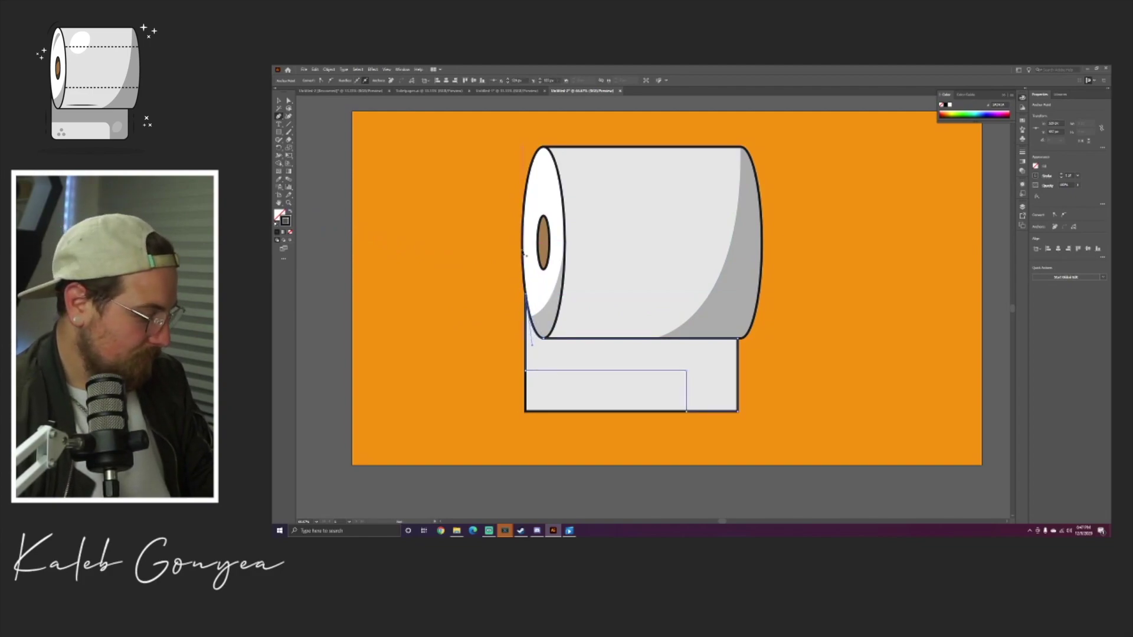
- Copy the translucent grey appearance of the roll body's shadow onto the hanging sheet's L-shaped shadow with the Eyedropper
key("i")
left_click(730, 309)
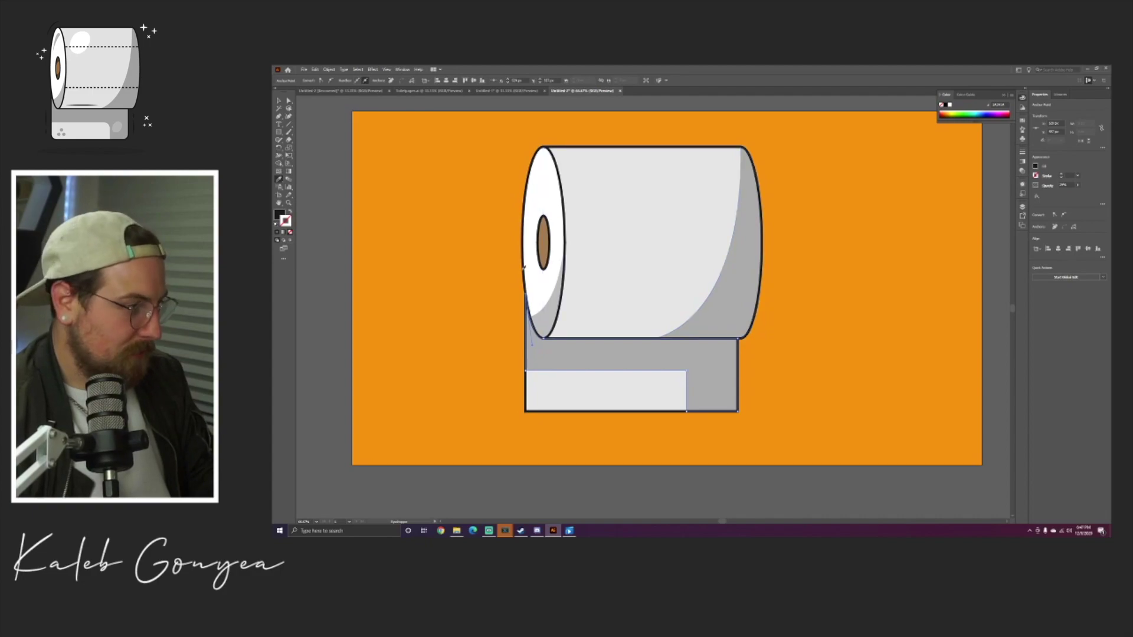
key("v")
left_click(489, 263)
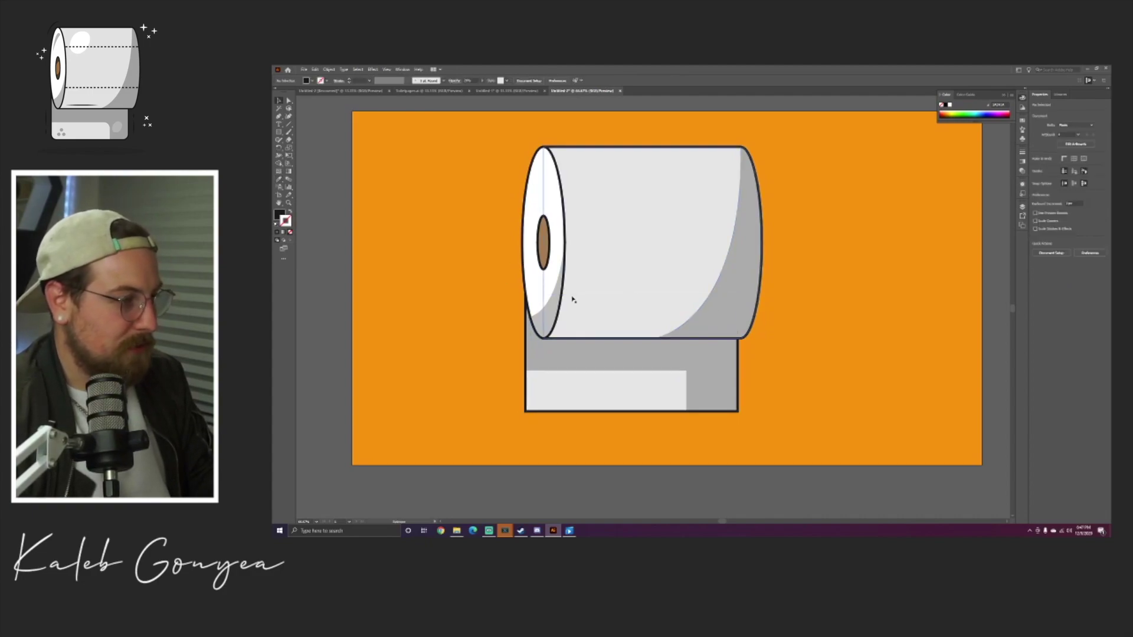
- Round the inner corner of the hanging sheet's L-shaped shadow
left_click(638, 363)
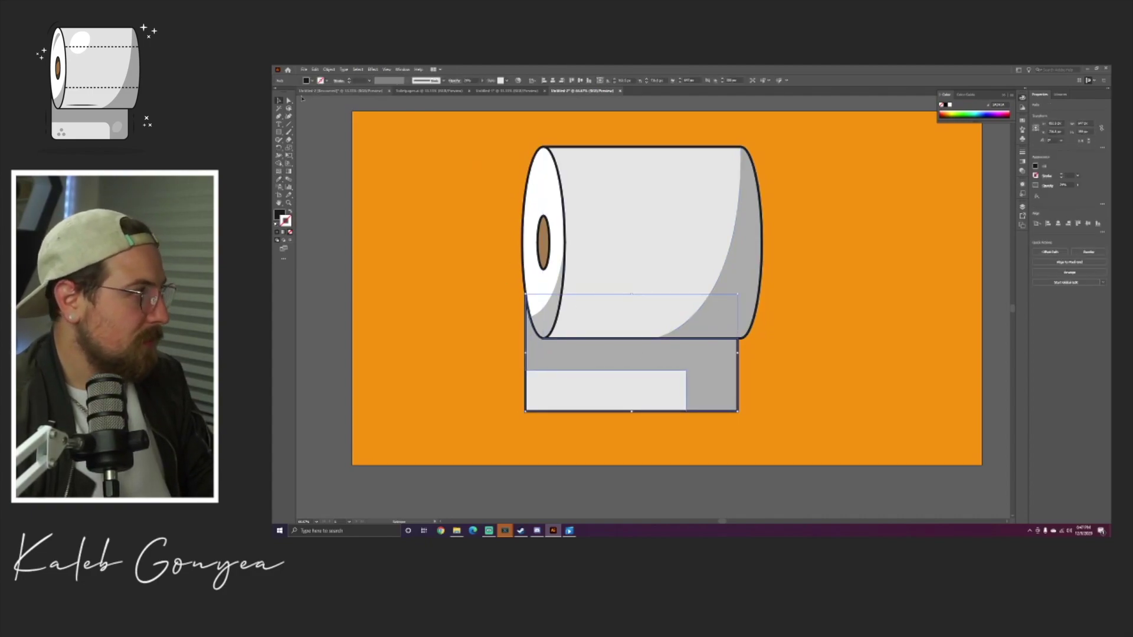
key("a")
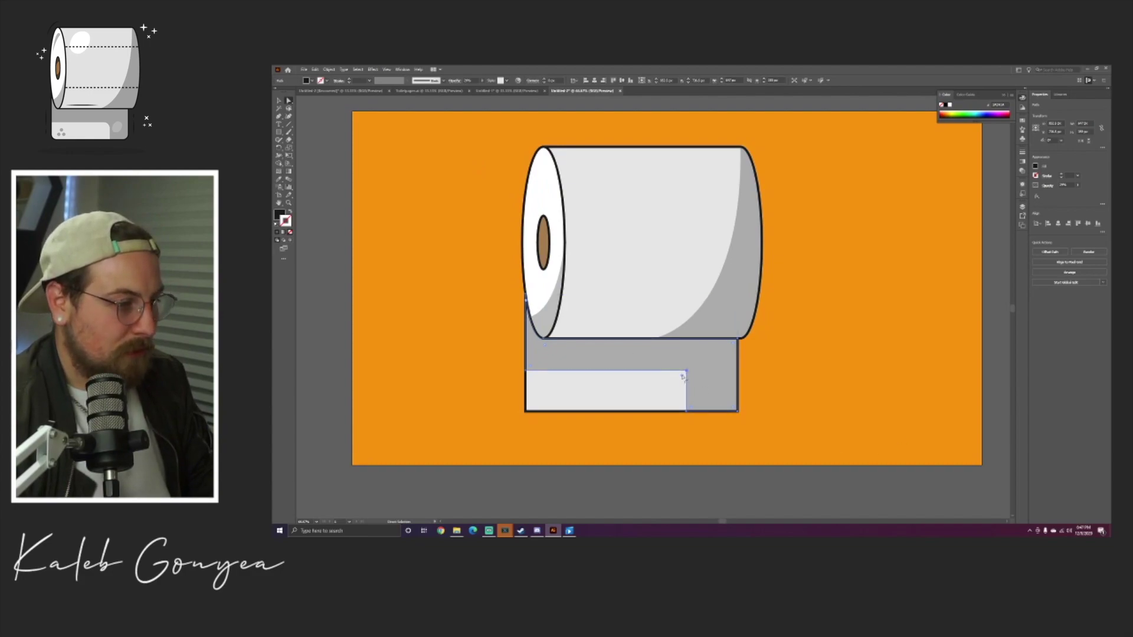
left_click_drag(682, 376, 679, 384)
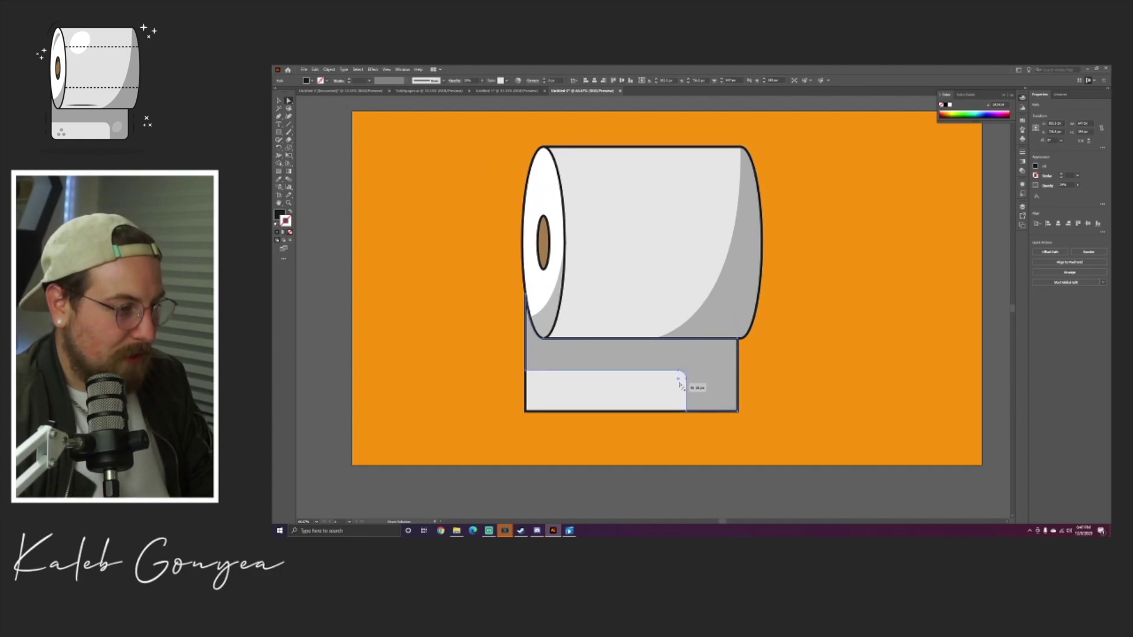
left_click(821, 357)
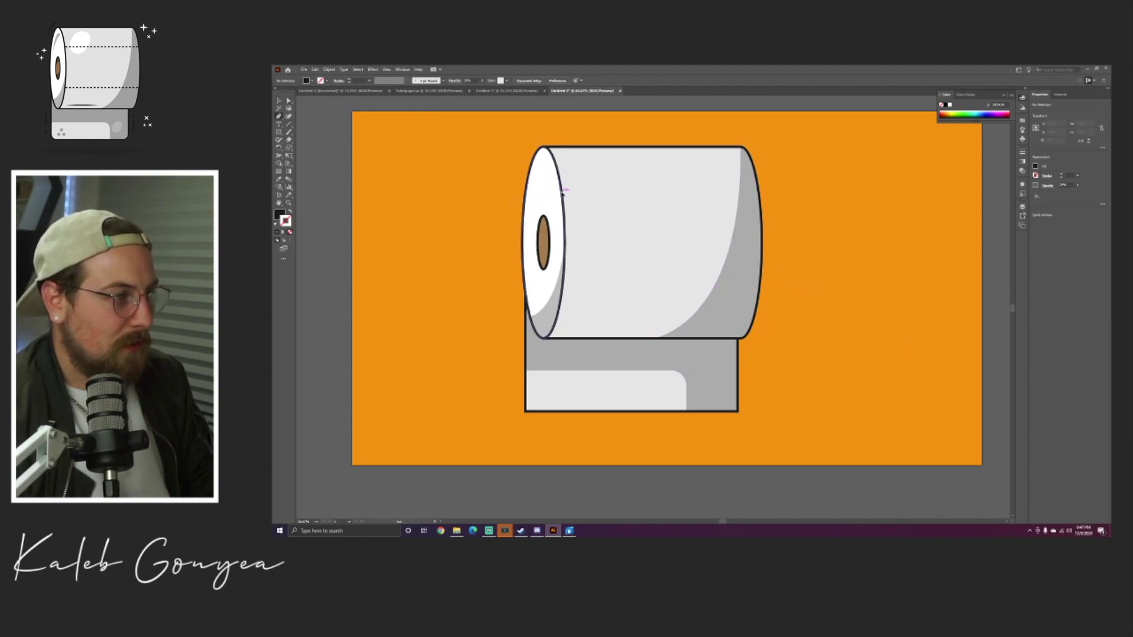
- Draw a straight horizontal line across the upper part of the roll body with the Pen tool and give it a dark stroke
left_click(562, 190)
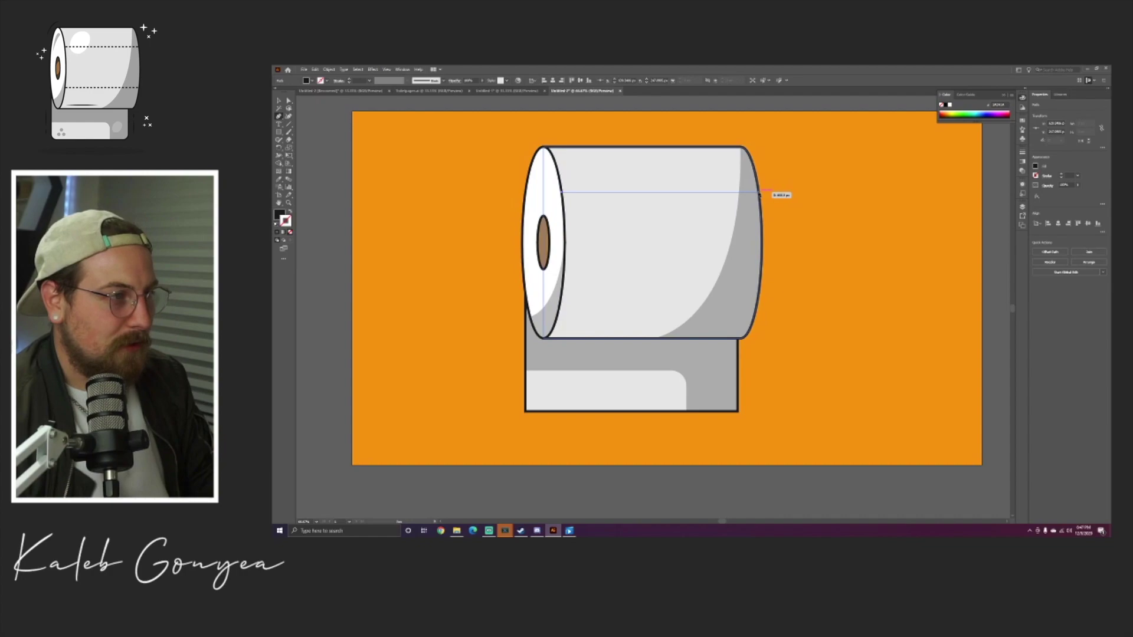
left_click(760, 194)
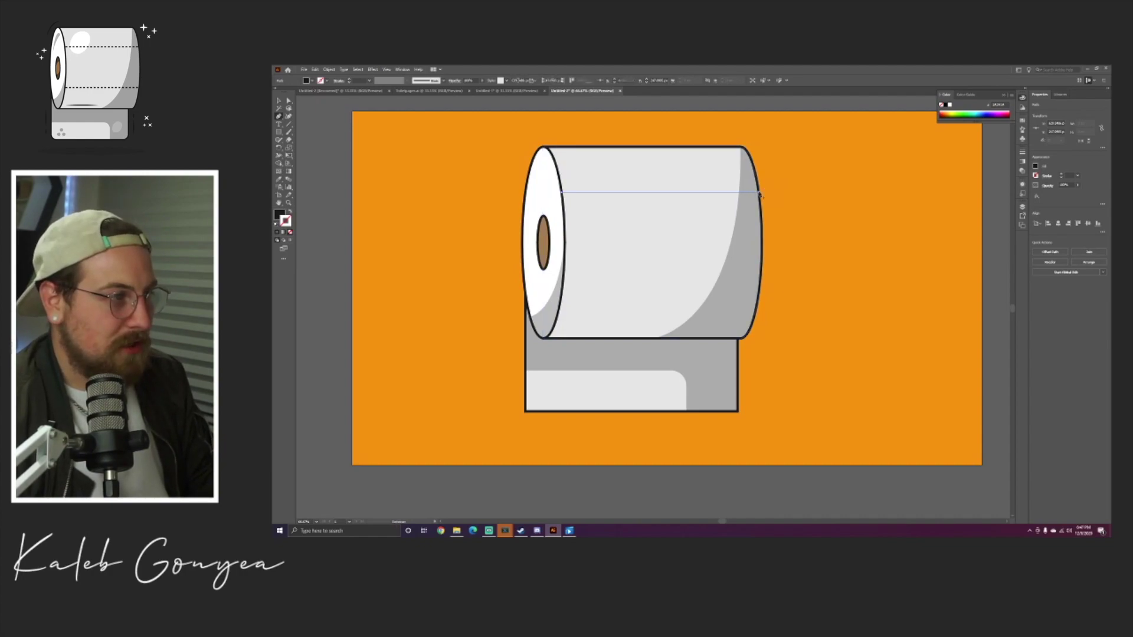
key("v")
left_click(455, 180)
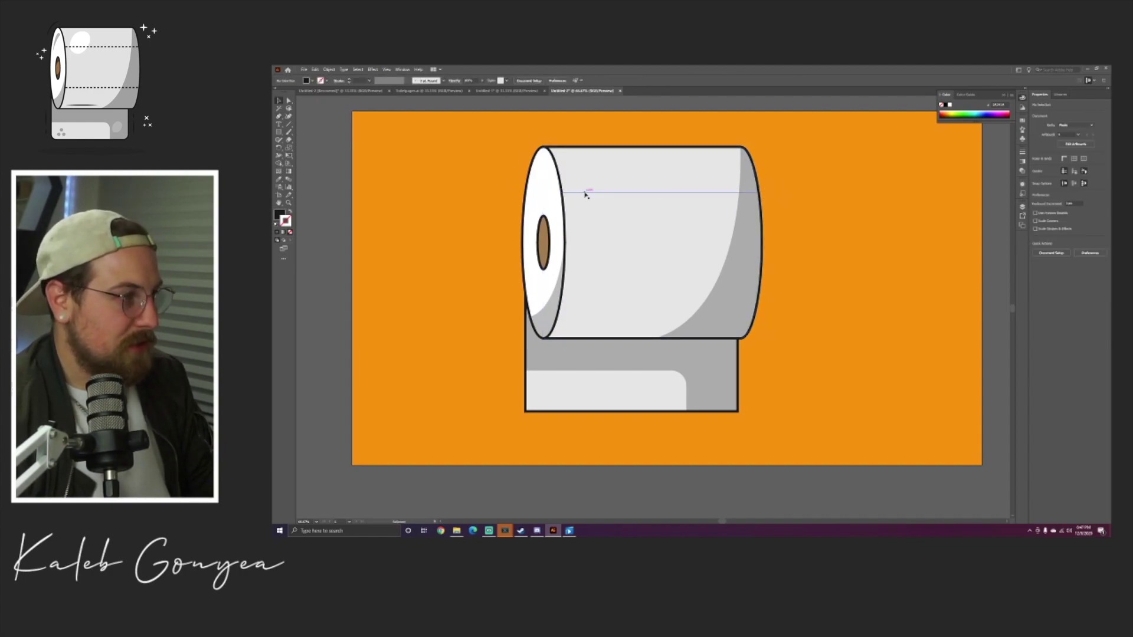
left_click(585, 192)
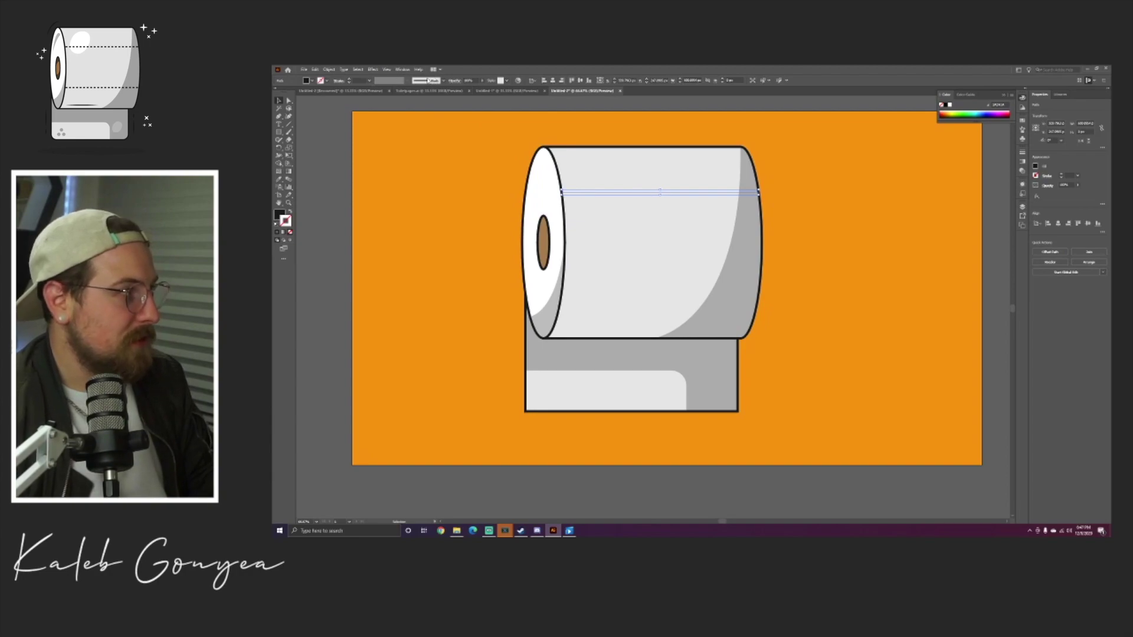
left_click(348, 80)
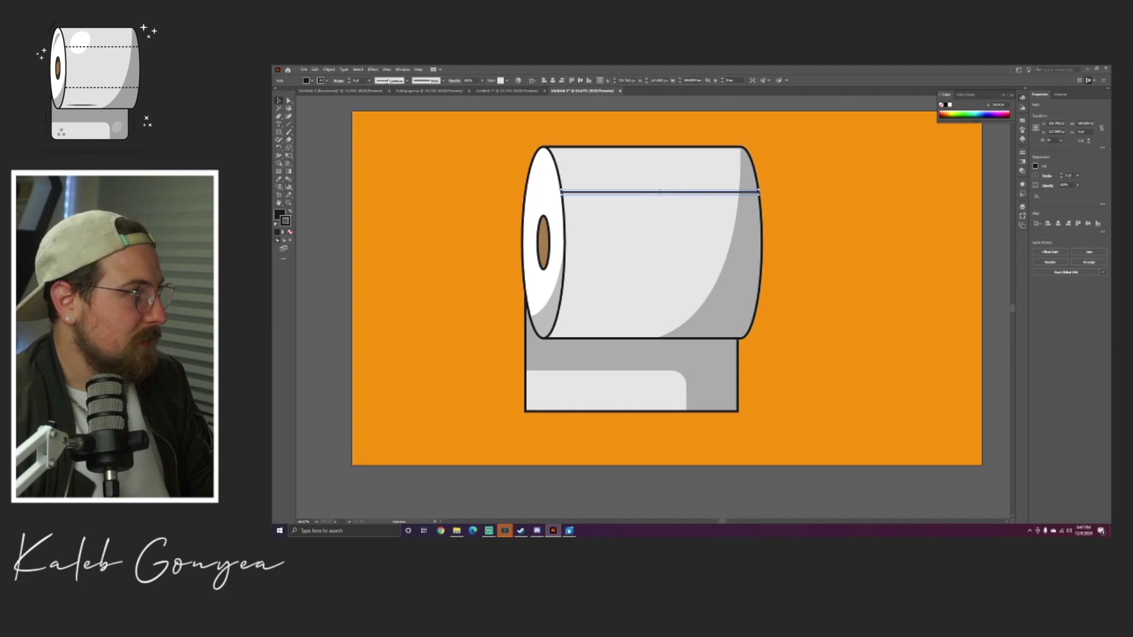
- Open the dashed borders brush library and apply a short-dash brush to the line across the roll
left_click(406, 81)
left_click(406, 80)
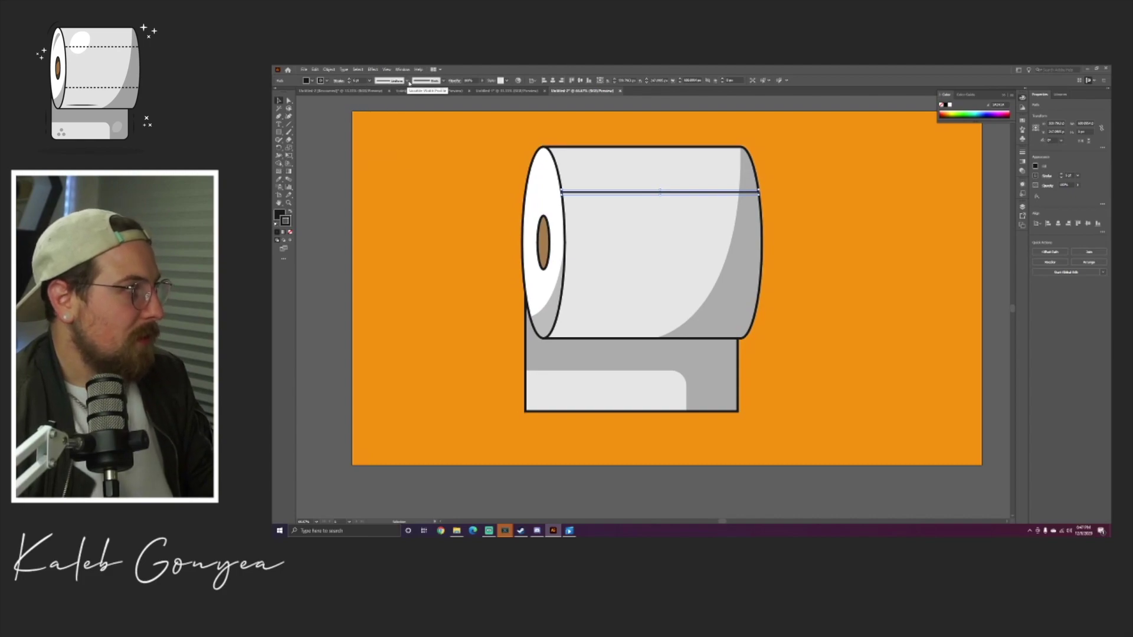
left_click(442, 81)
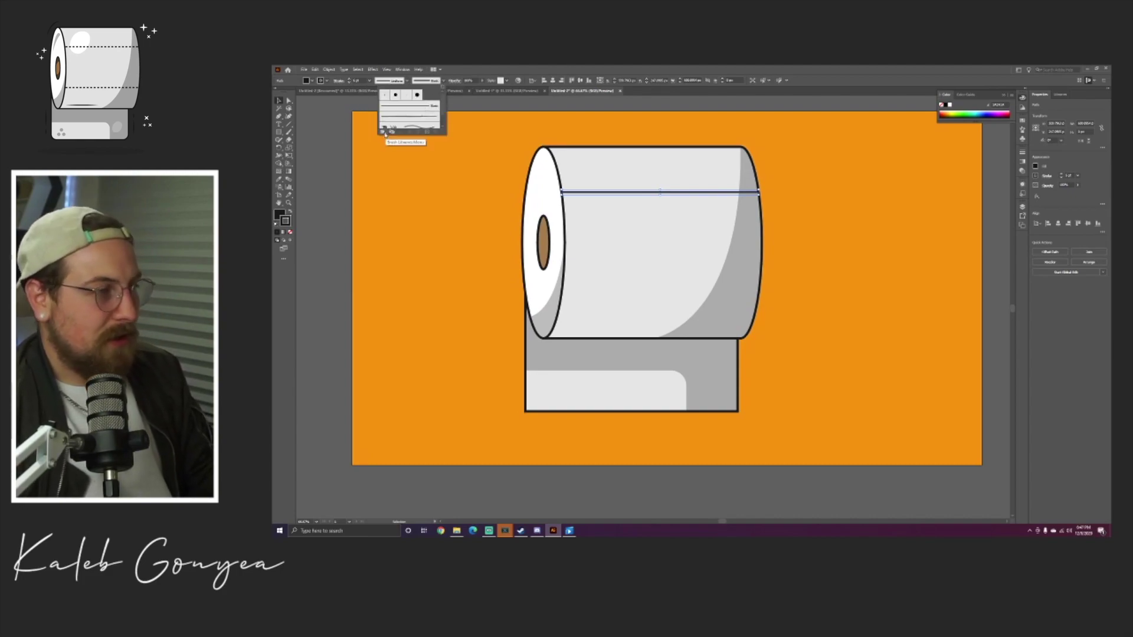
left_click(384, 133)
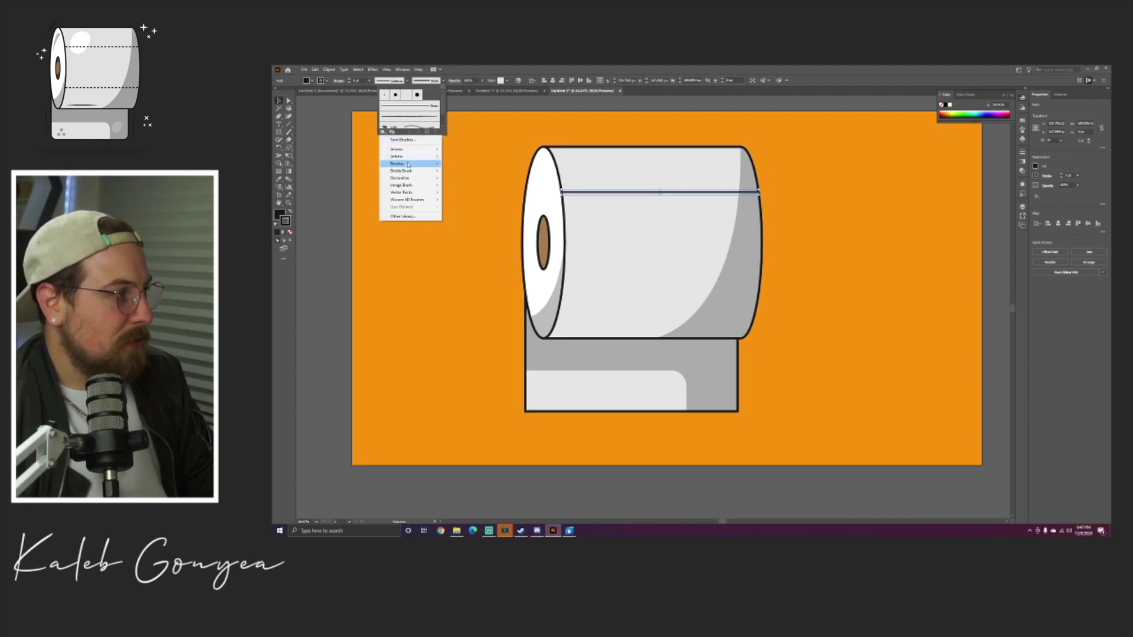
mouse_move(408, 164)
left_click(465, 164)
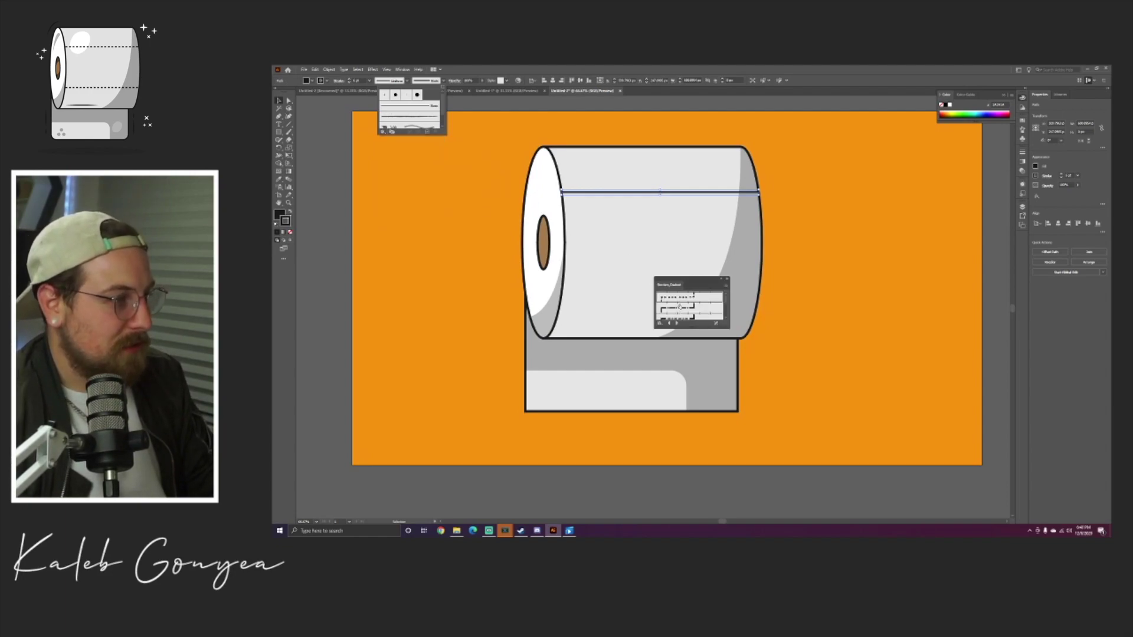
left_click(685, 299)
left_click(685, 299)
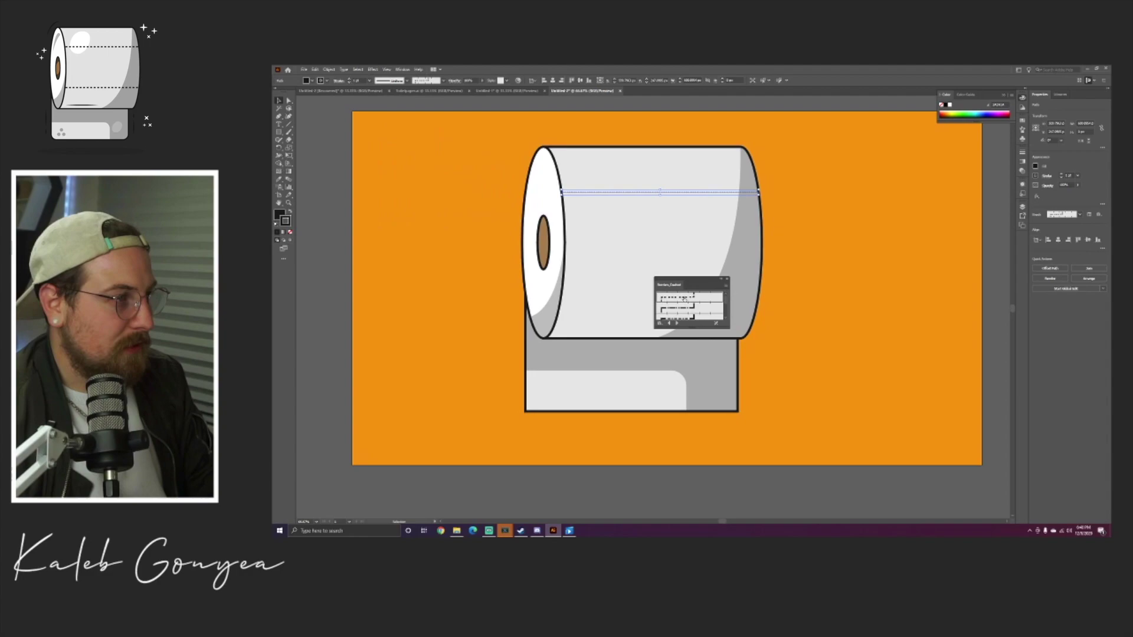
- Adjust the dashed line's stroke weight until the dashes stand out on the roll body
left_click(349, 80)
left_click(348, 81)
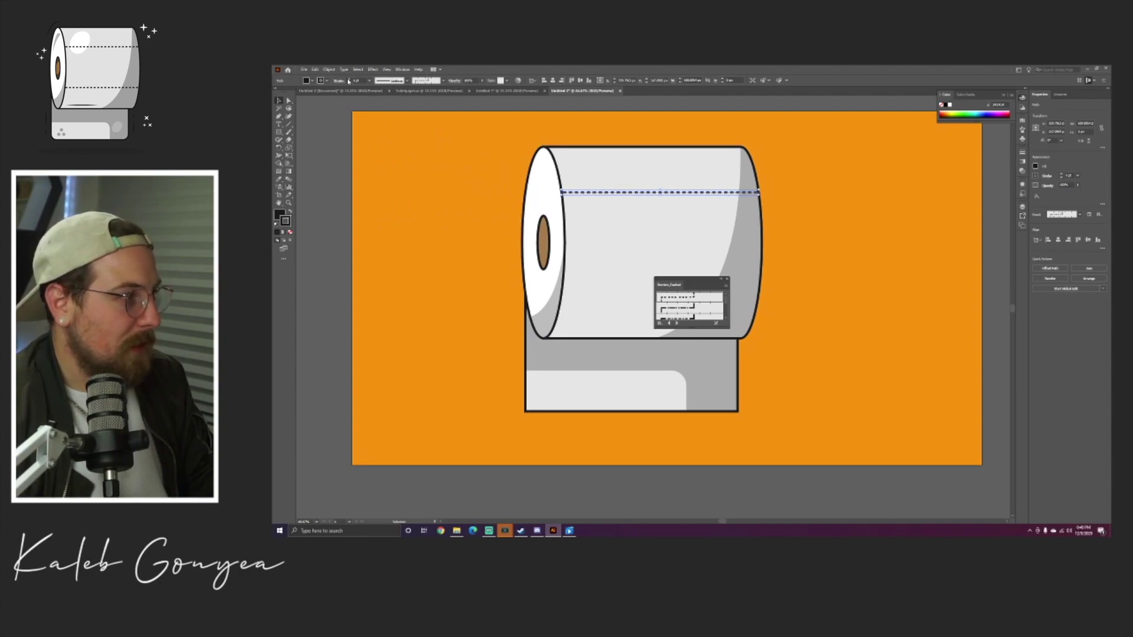
left_click(348, 81)
left_click(349, 81)
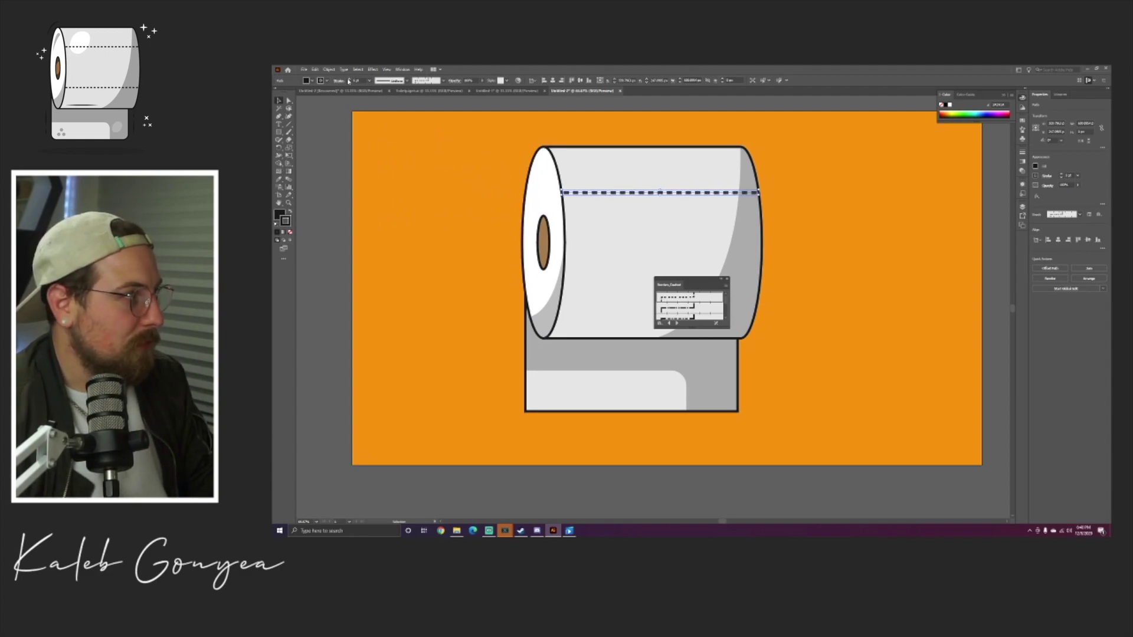
left_click(348, 108)
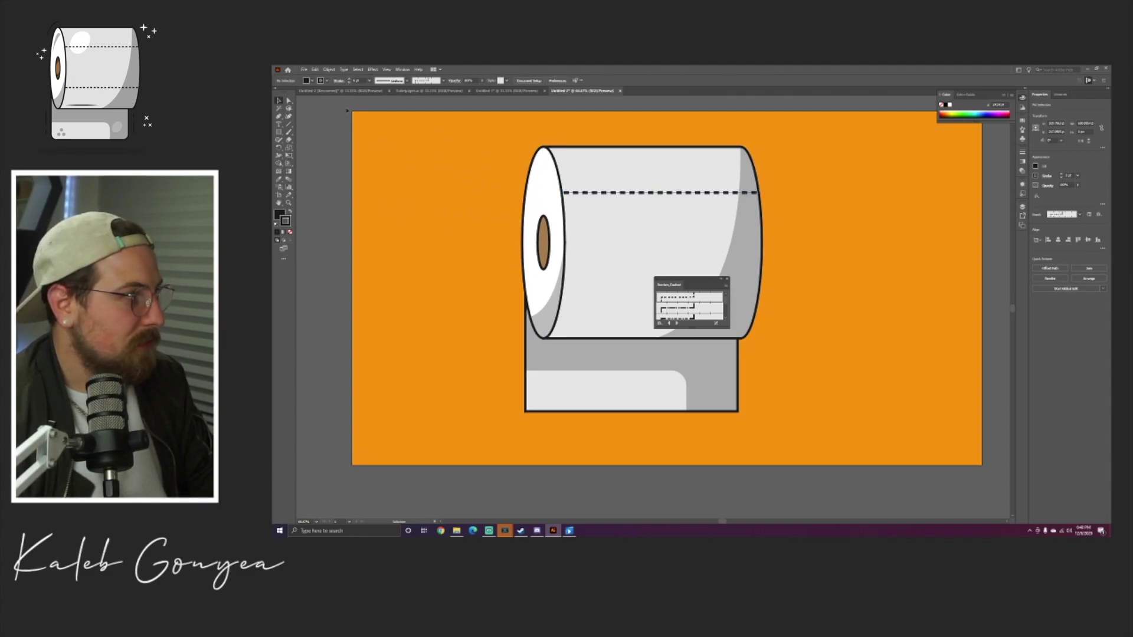
left_click(643, 193)
left_click(349, 82)
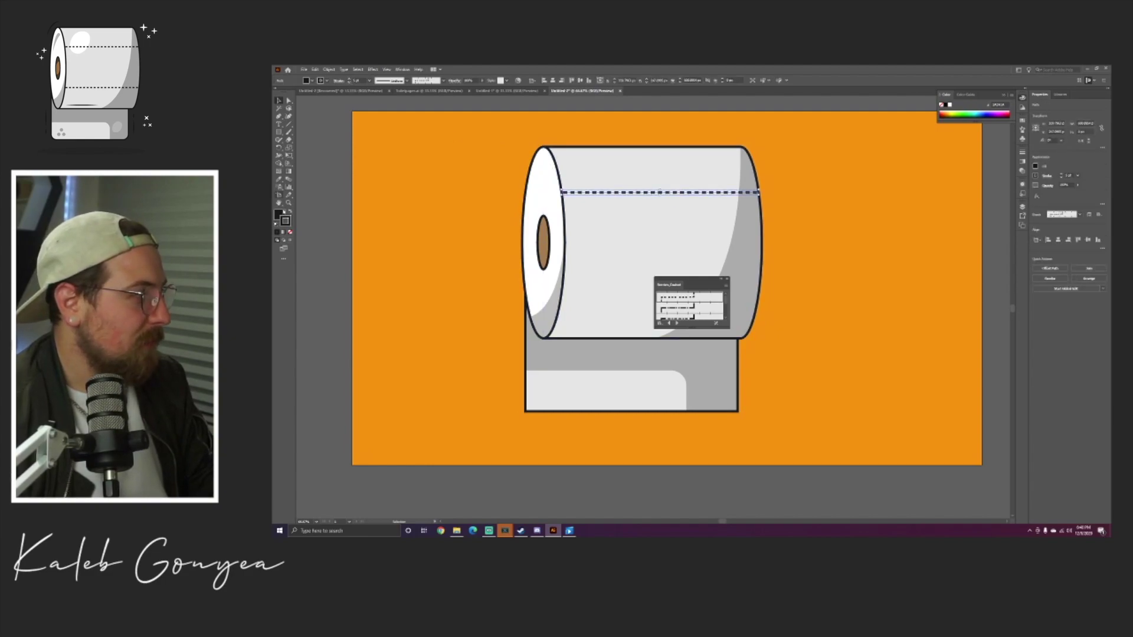
- Remove the dashed line's fill while keeping its dark stroke, thicken that stroke by several increments, and close the brush library
left_click(289, 232)
left_click(289, 210)
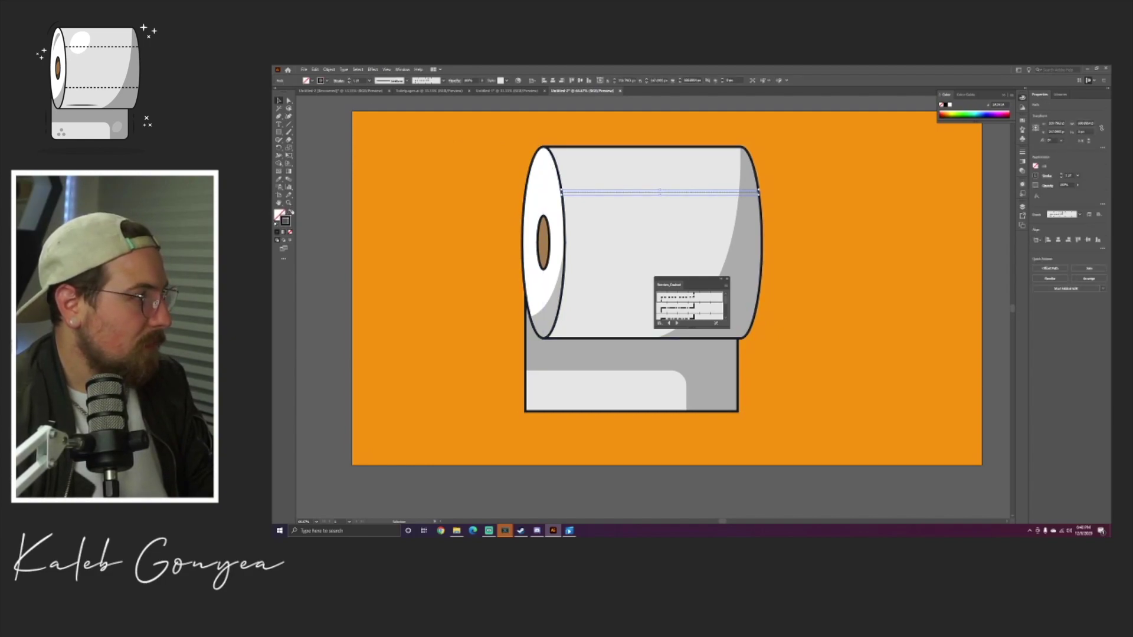
left_click(349, 78)
left_click(349, 79)
left_click(348, 78)
left_click(348, 78)
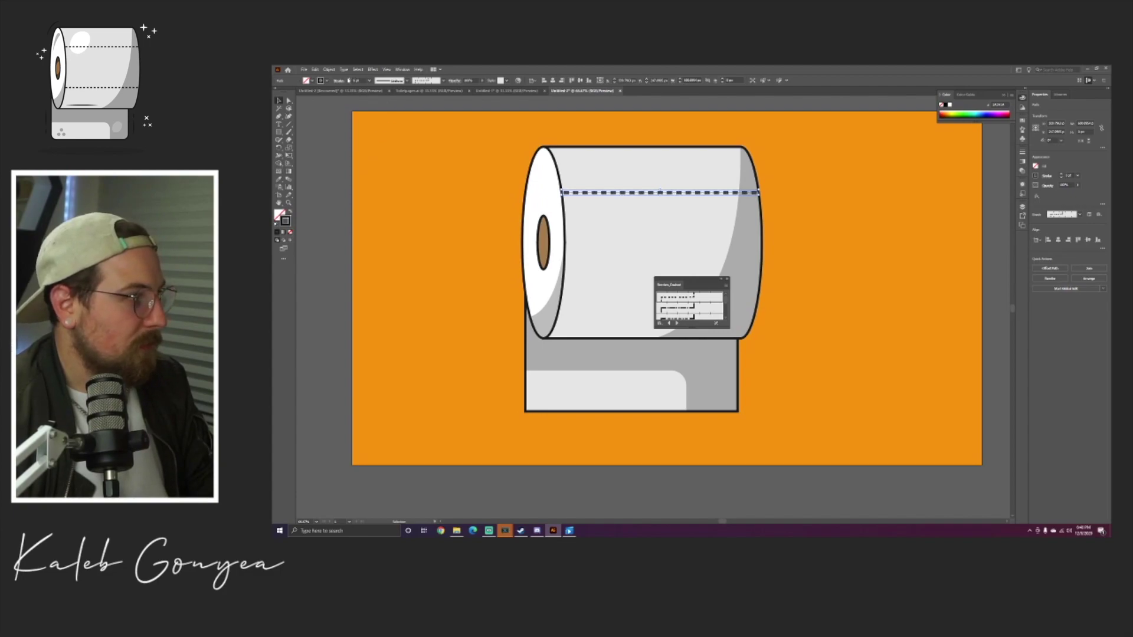
left_click(334, 129)
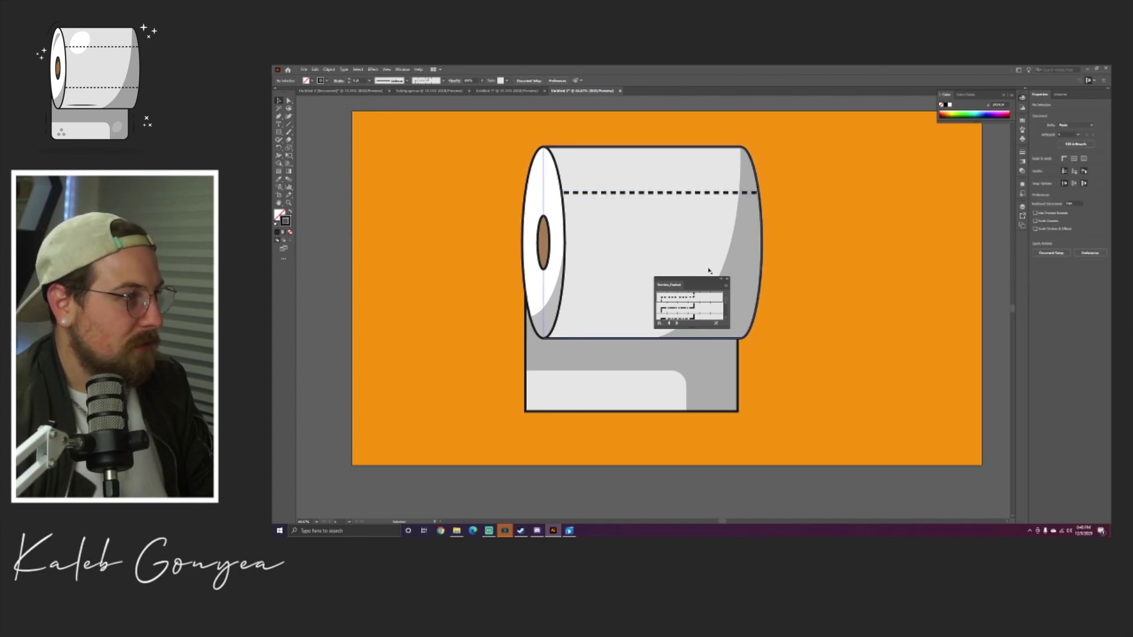
left_click(726, 279)
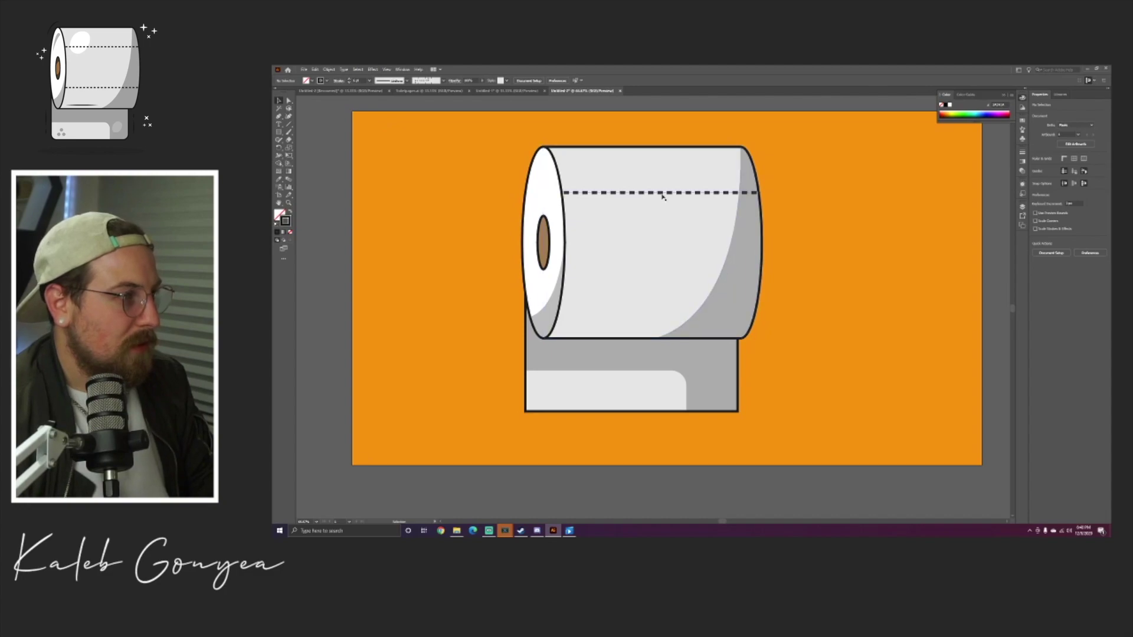
- Duplicate the dashed line straight down onto the lower part of the roll body
left_click(662, 194)
left_click_drag(663, 195, 668, 288)
left_click(848, 220)
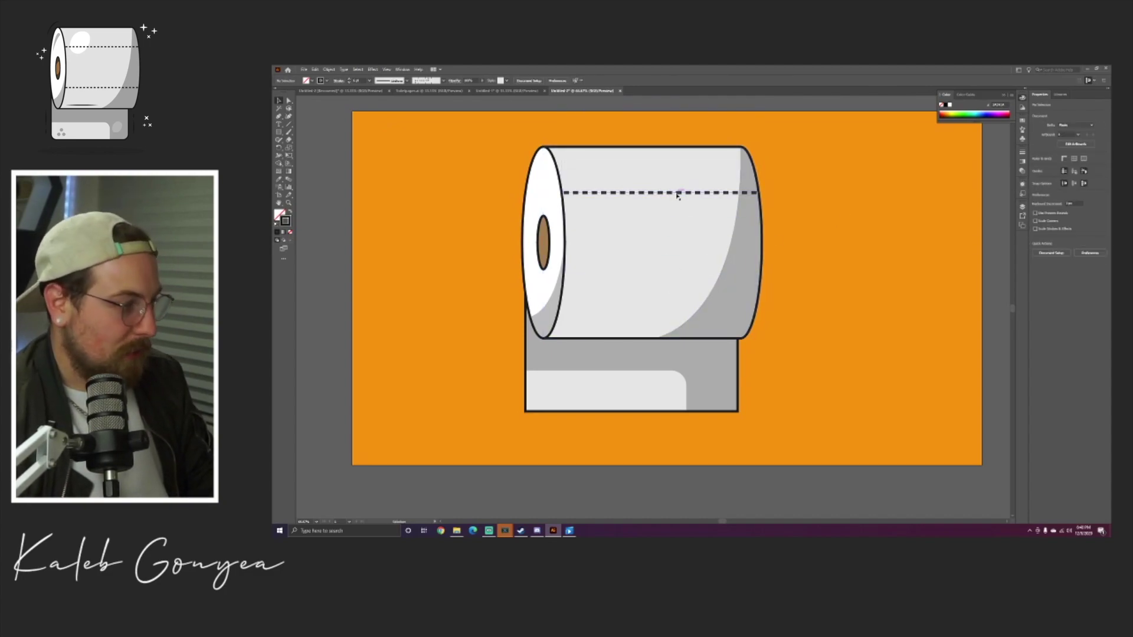
left_click_drag(665, 192, 676, 289)
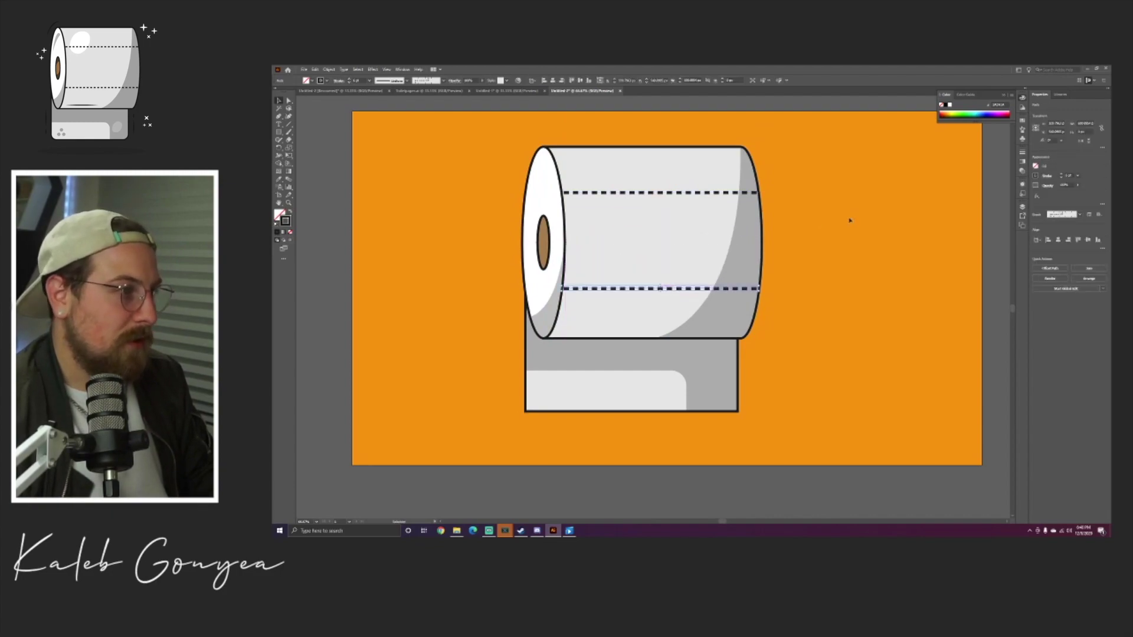
left_click(849, 220)
- Select all of the toilet paper roll artwork and squeeze it horizontally to make the roll and hanging sheet slightly narrower
left_click_drag(815, 244, 824, 269)
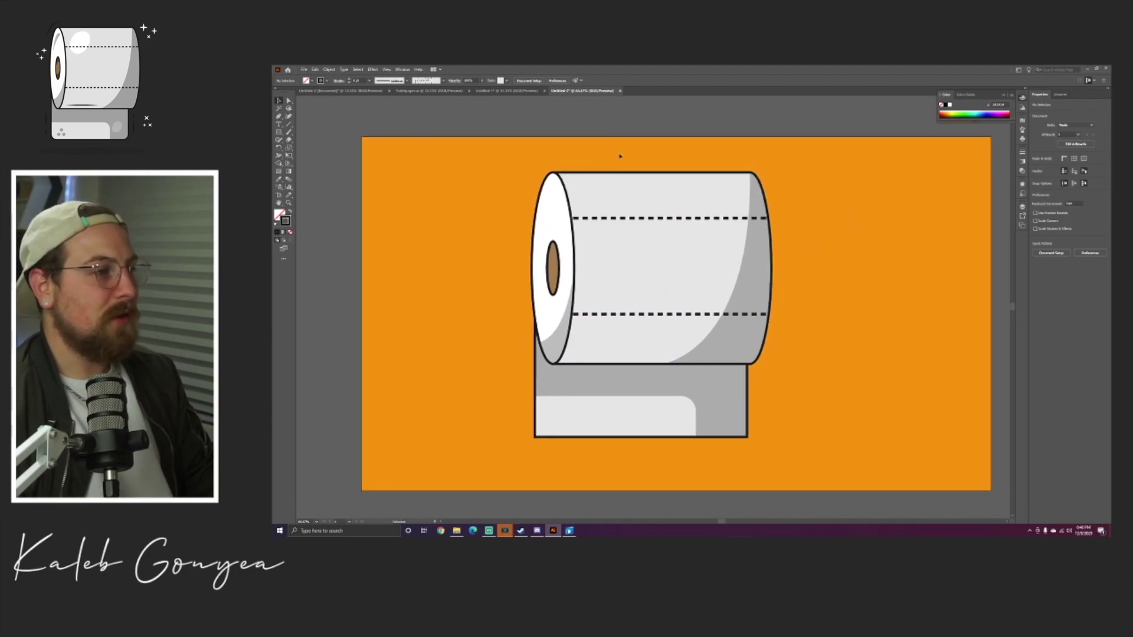
key("ctrl+a")
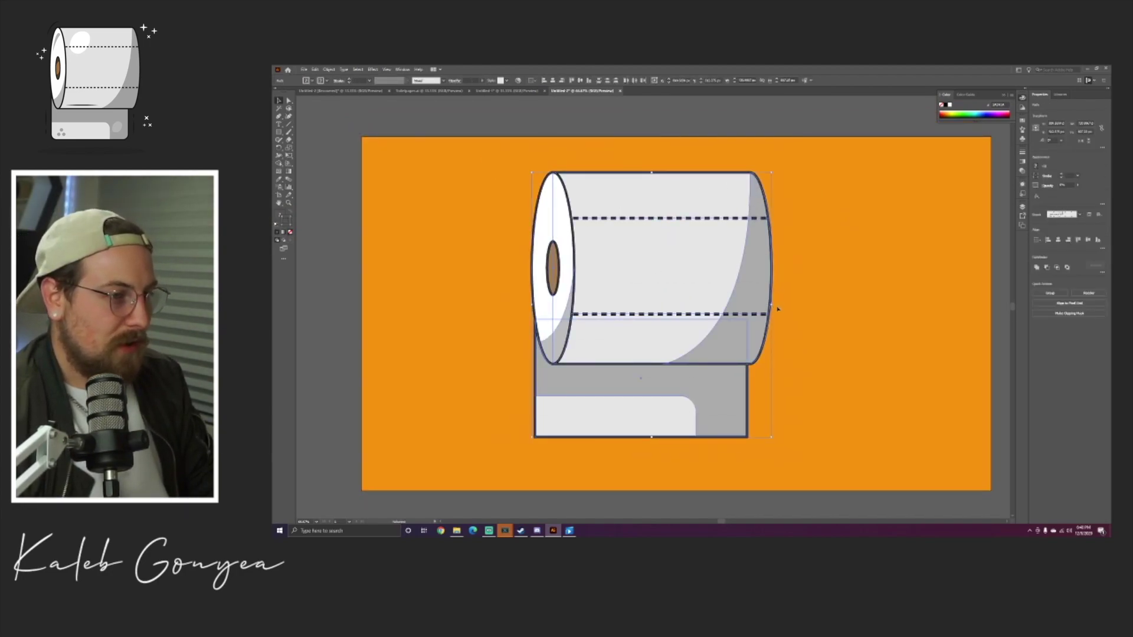
left_click_drag(776, 307, 746, 304)
key("ctrl+shift+a")
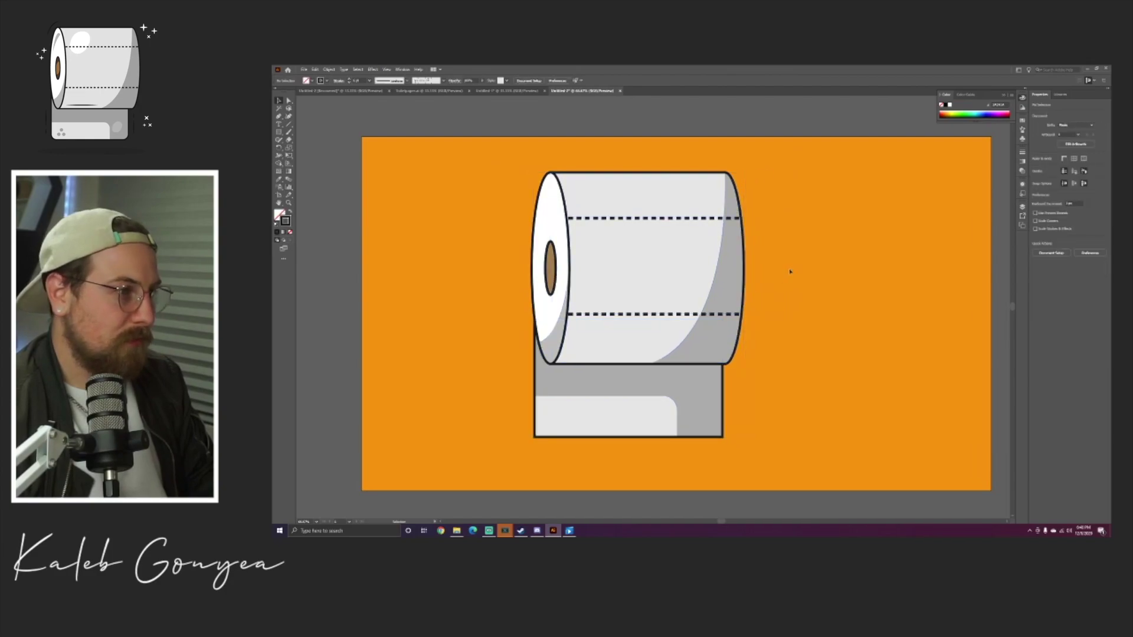
left_click_drag(790, 271, 837, 233)
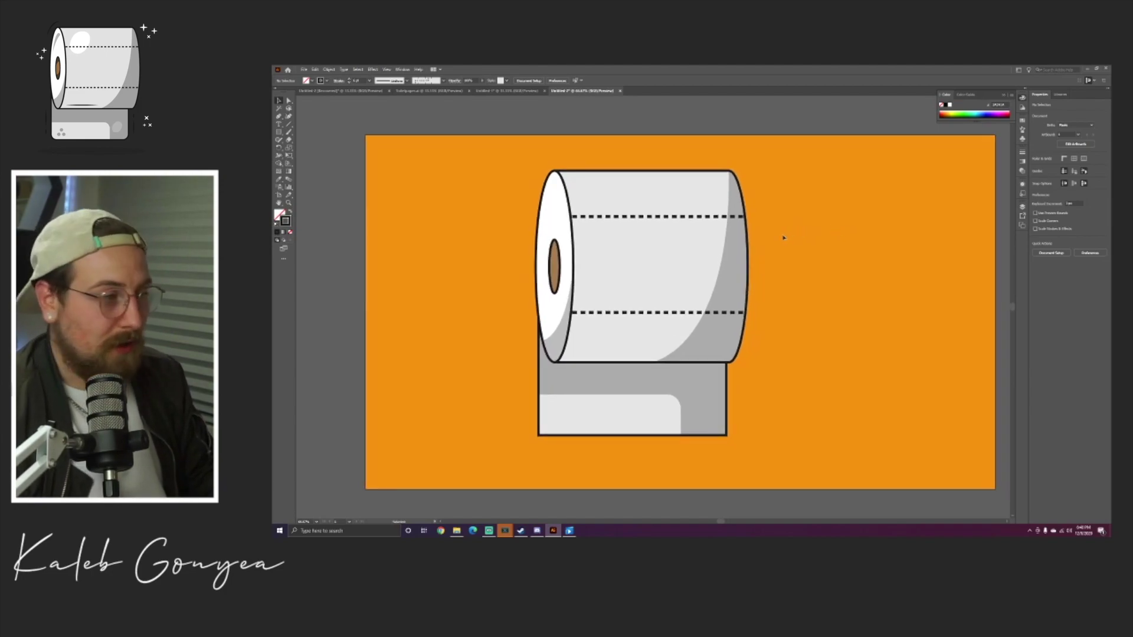
- Draw a closed oval highlight with the Pen tool near the roll body's upper-left end, crossing the upper dashed line, and round its sharp corner
key("p")
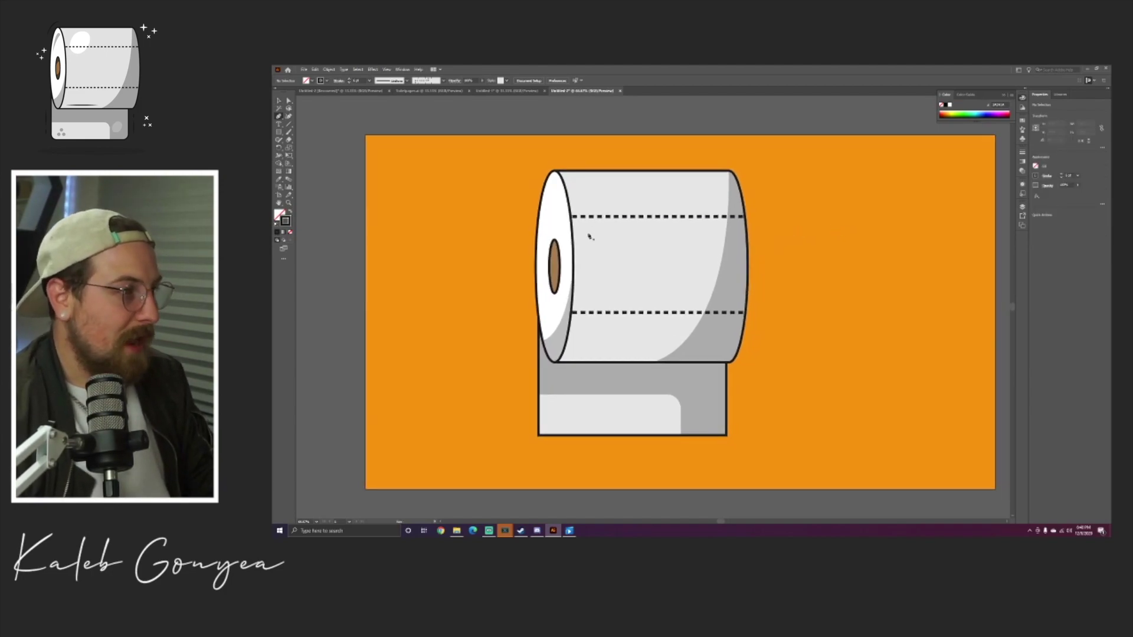
left_click(589, 234)
left_click_drag(610, 184, 643, 178)
left_click(589, 234)
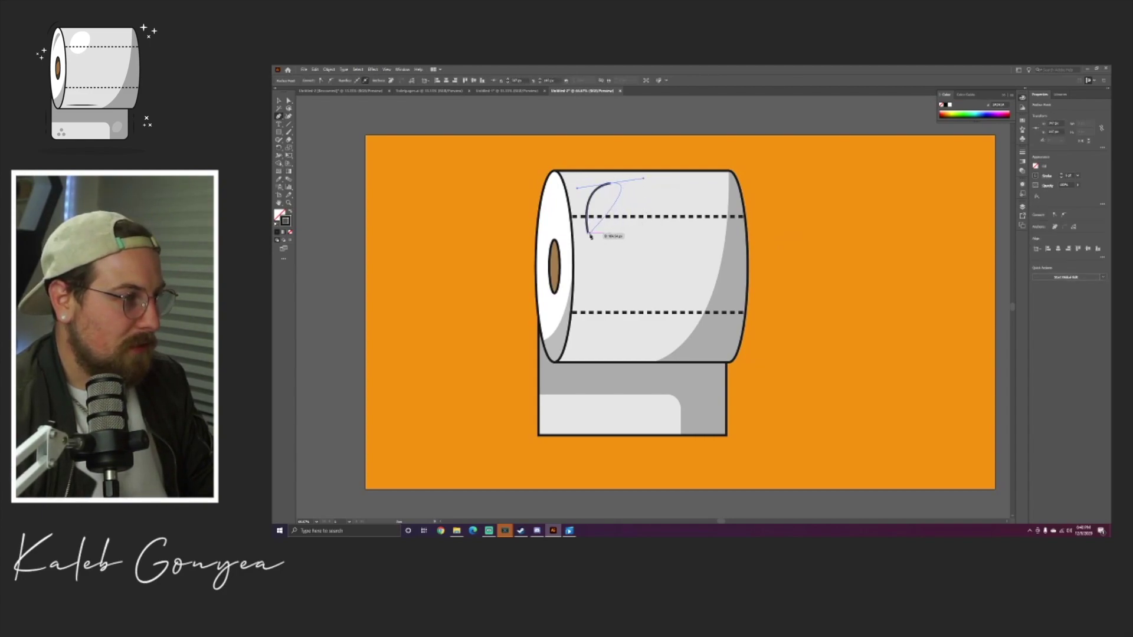
left_click_drag(581, 229, 554, 208)
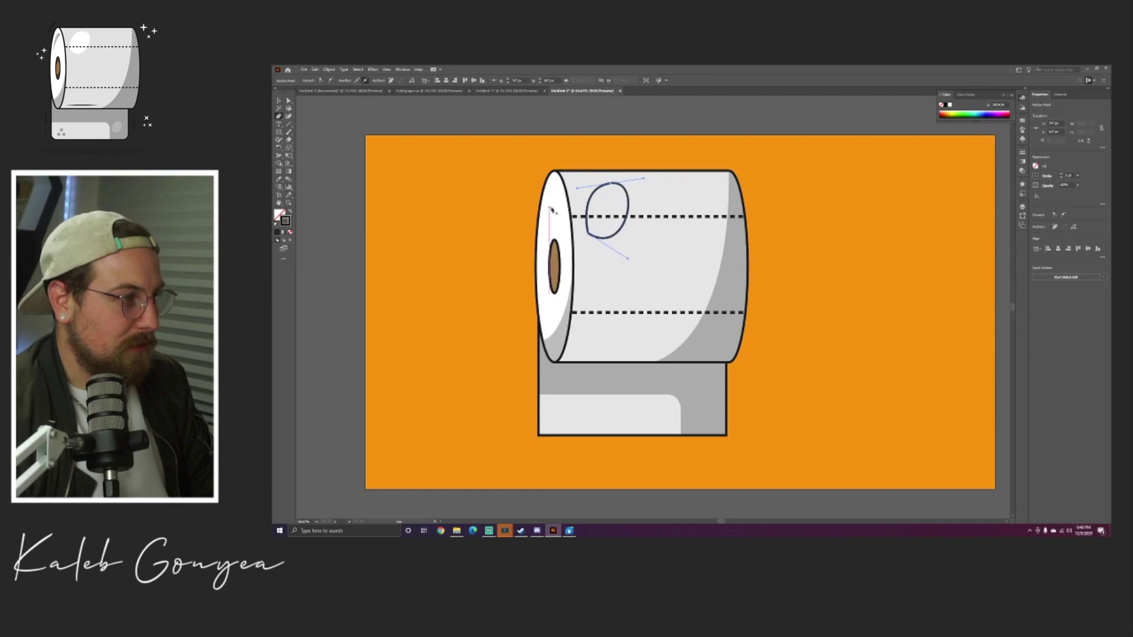
key("a")
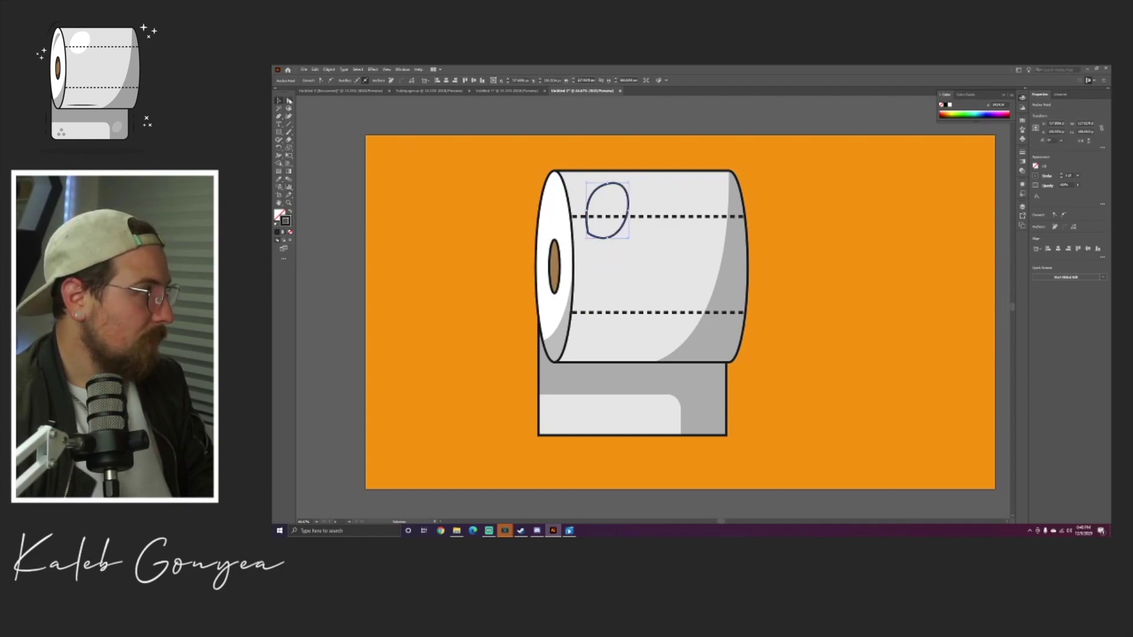
left_click_drag(595, 228, 603, 219)
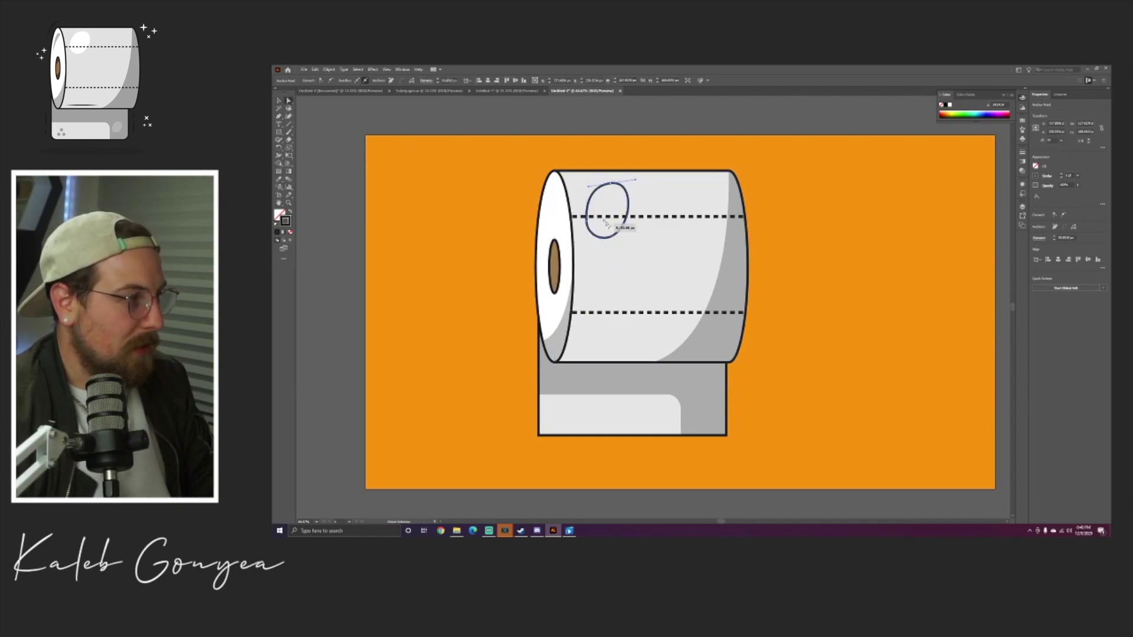
- Fill the oval highlight with white, remove its stroke, and place it behind the upper dashed line
left_click(290, 211)
left_click(346, 180)
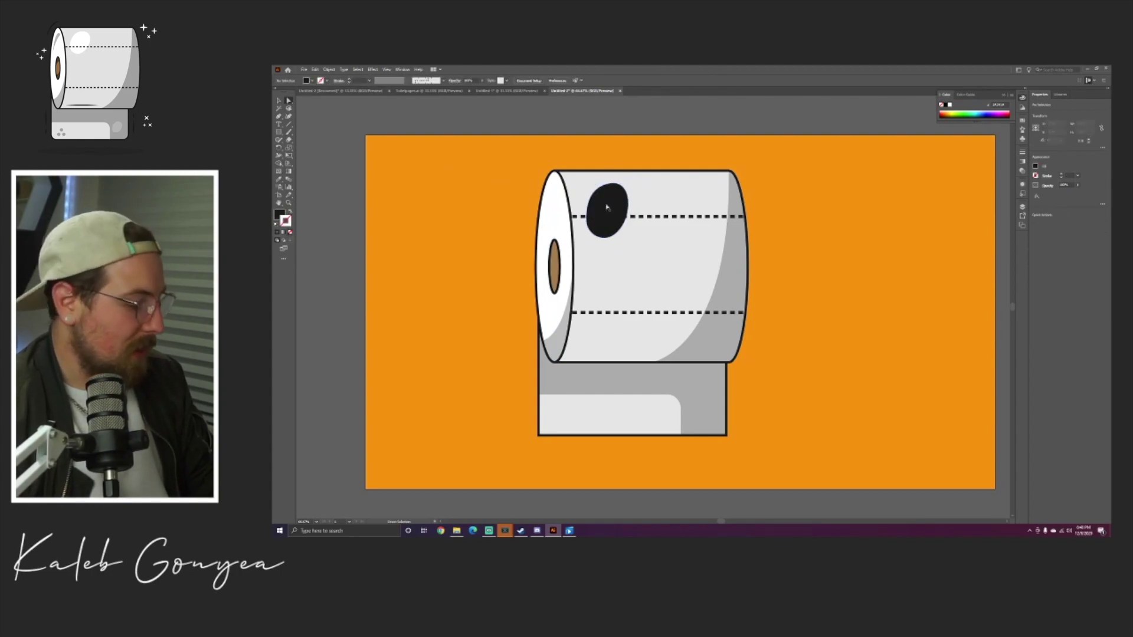
left_click(607, 207)
left_click(314, 81)
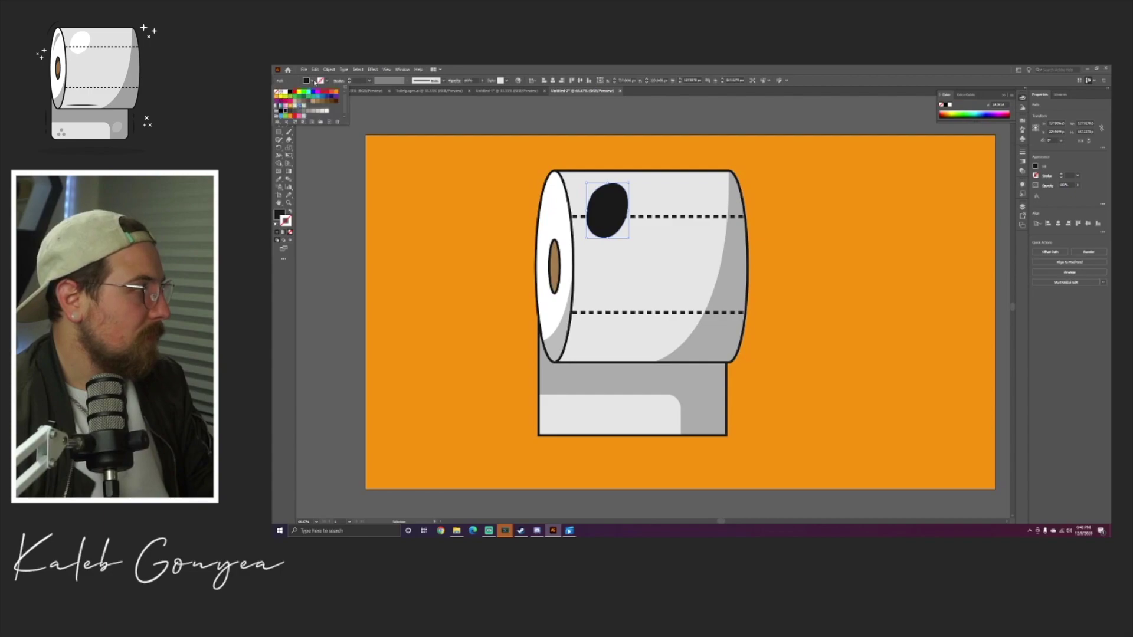
left_click(285, 92)
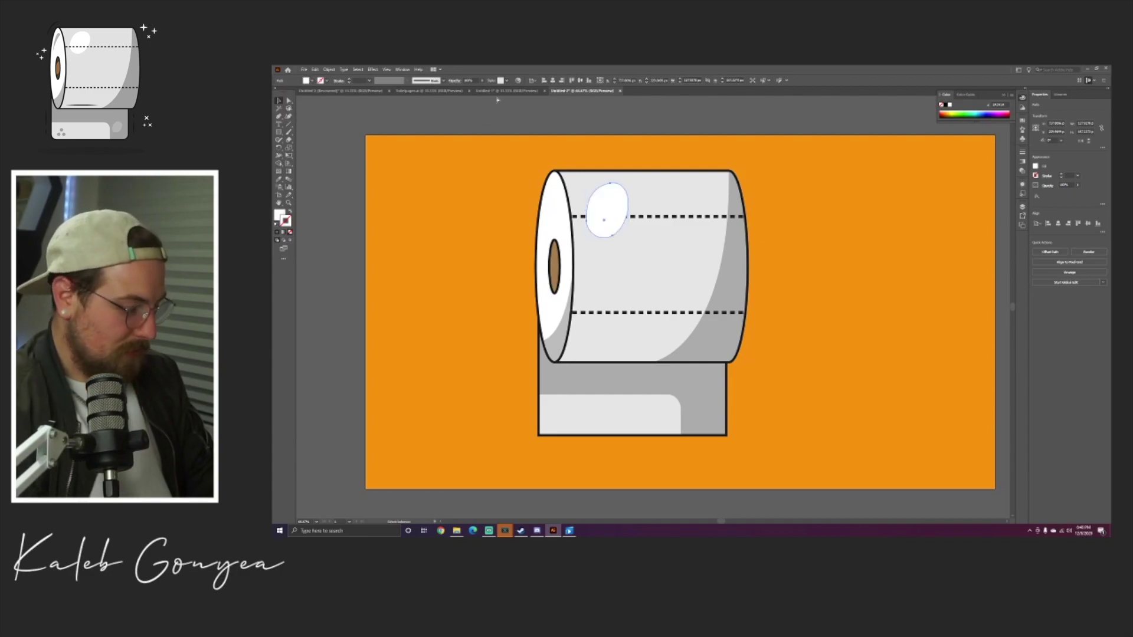
key("v")
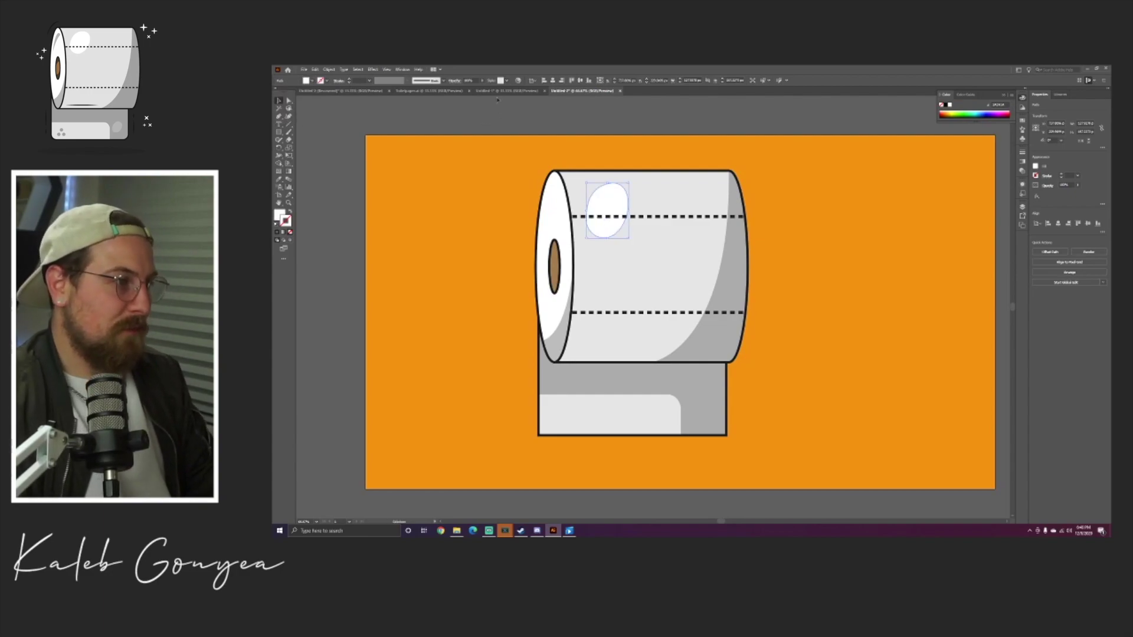
left_click(939, 239)
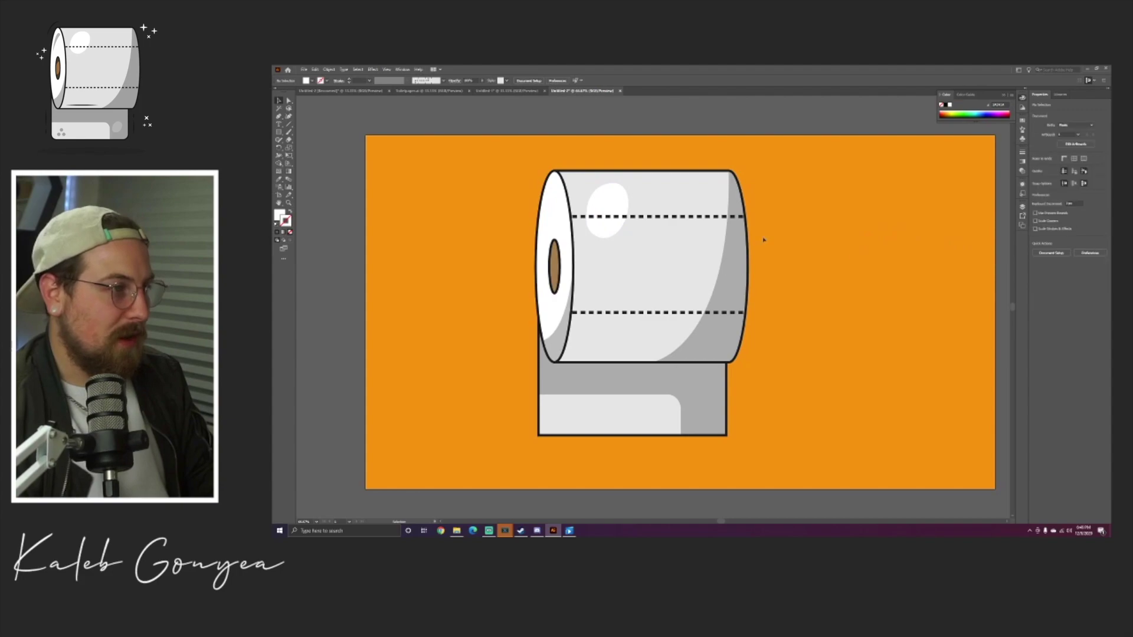
- Rotate the white oval highlight slightly clockwise on the roll body
left_click(611, 205)
left_click_drag(630, 176, 641, 180)
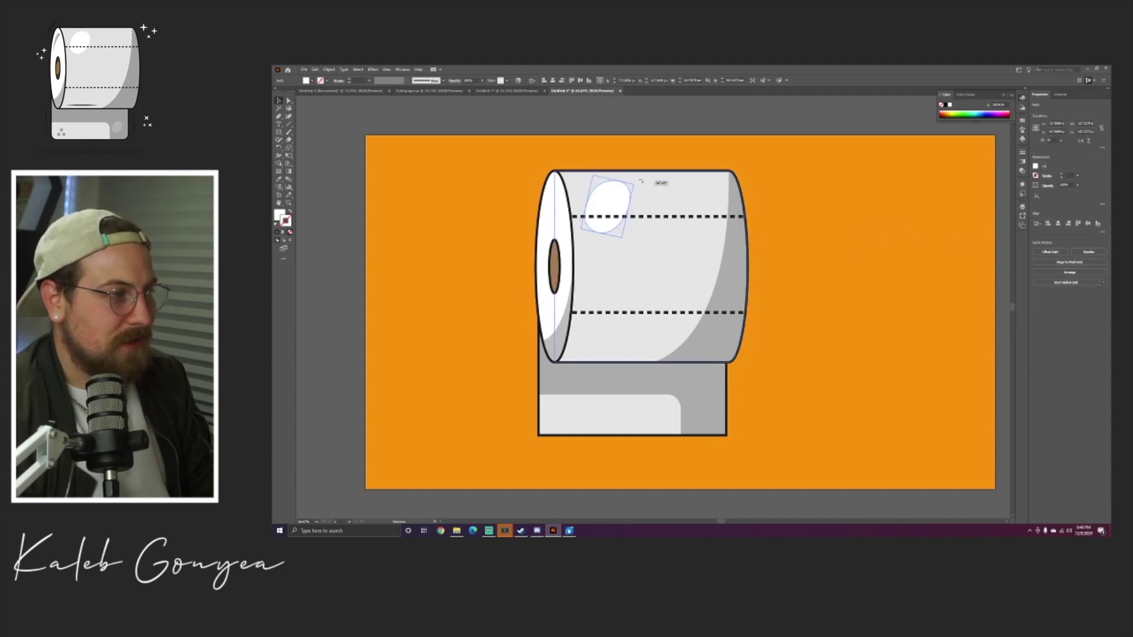
left_click(794, 185)
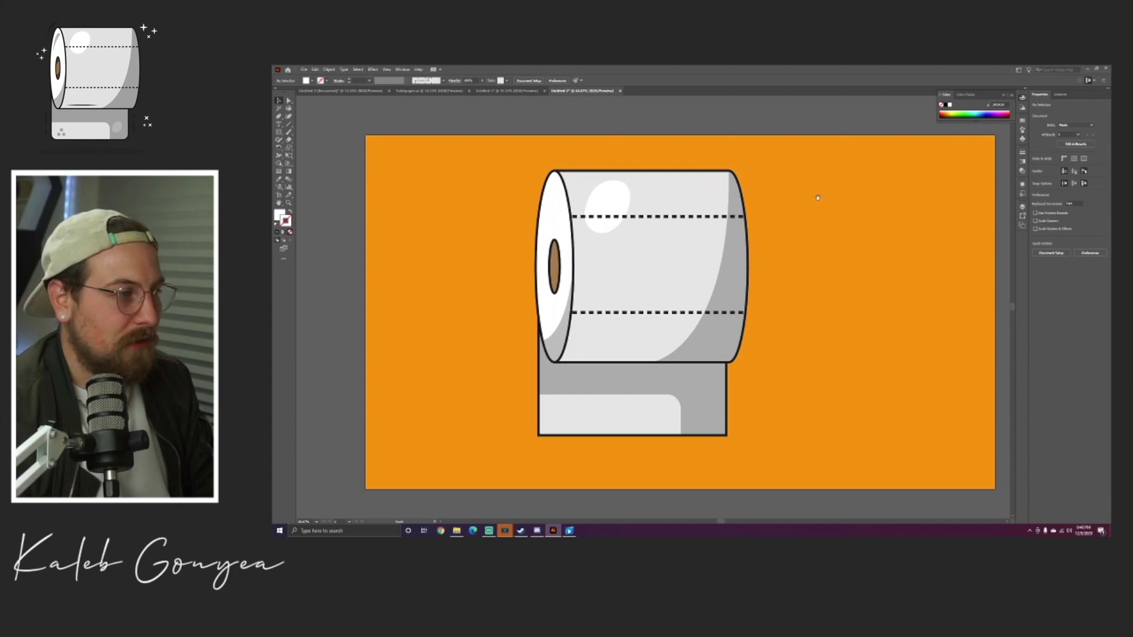
scroll(818, 198, "right", 1)
left_click(606, 201)
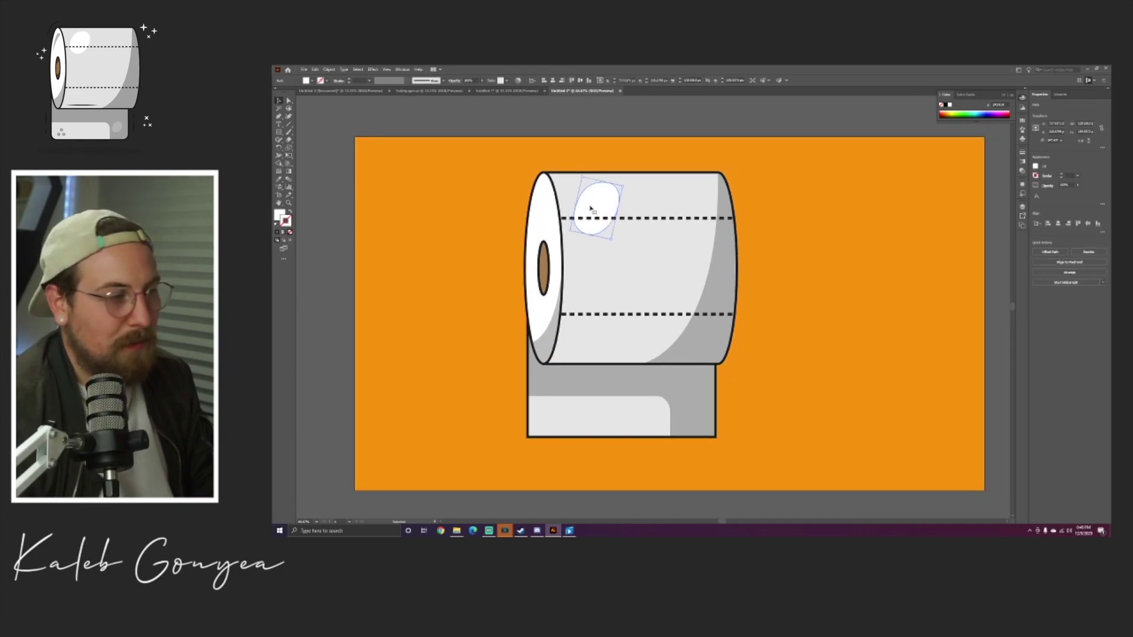
left_click(807, 198)
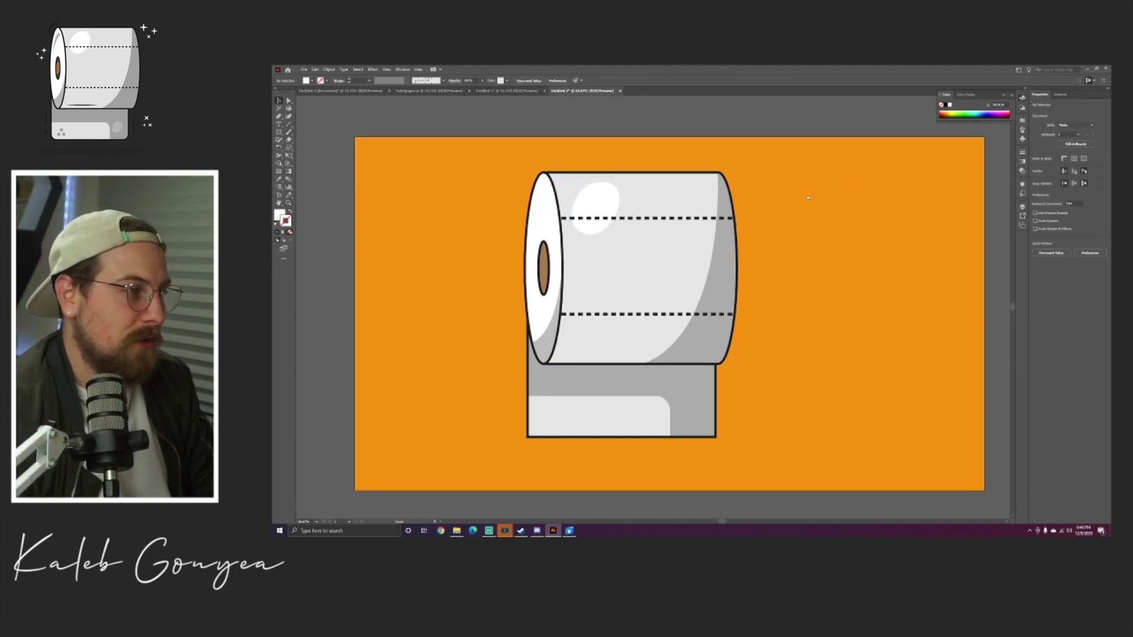
- Draw a thin curved sliver with the Pen tool along the upper-left edge of the roll's white end face and give it the sampled grey shading
scroll(807, 198, "down", 1)
left_click(810, 192)
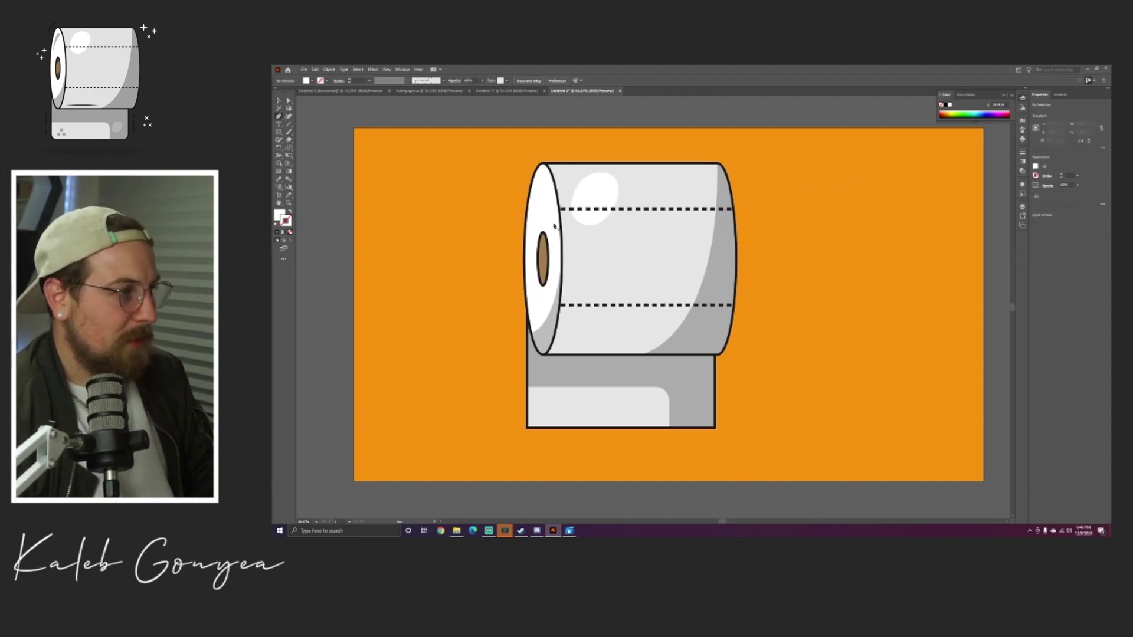
mouse_move(547, 180)
left_mouse_down()
mouse_move(571, 186)
mouse_move(563, 194)
left_mouse_up()
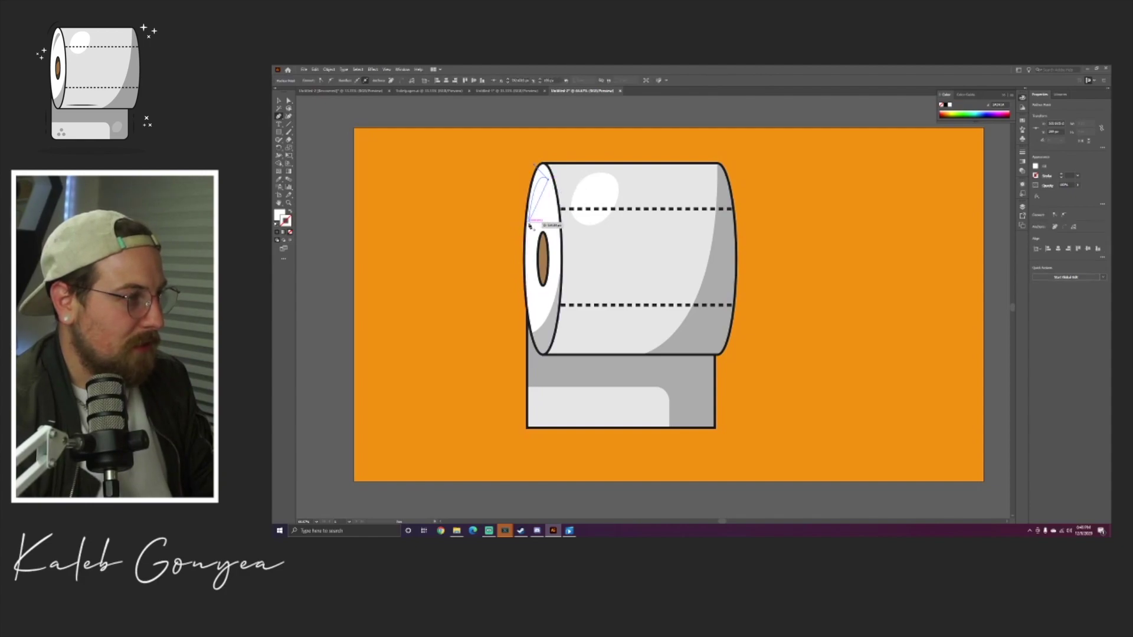
left_click_drag(530, 223, 516, 253)
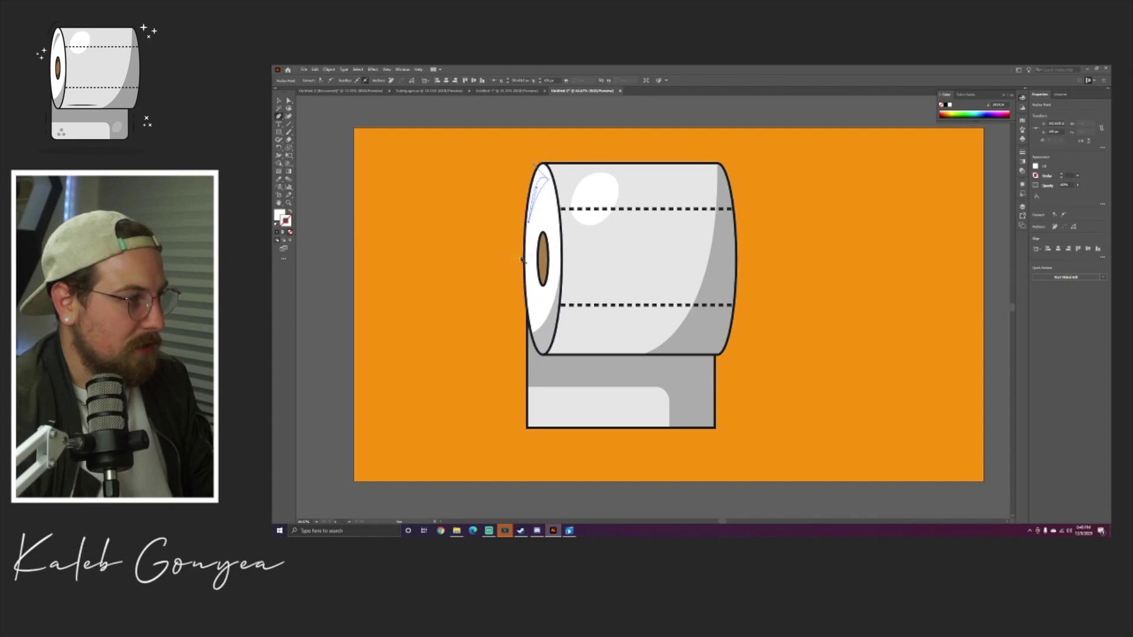
left_click_drag(523, 259, 522, 259)
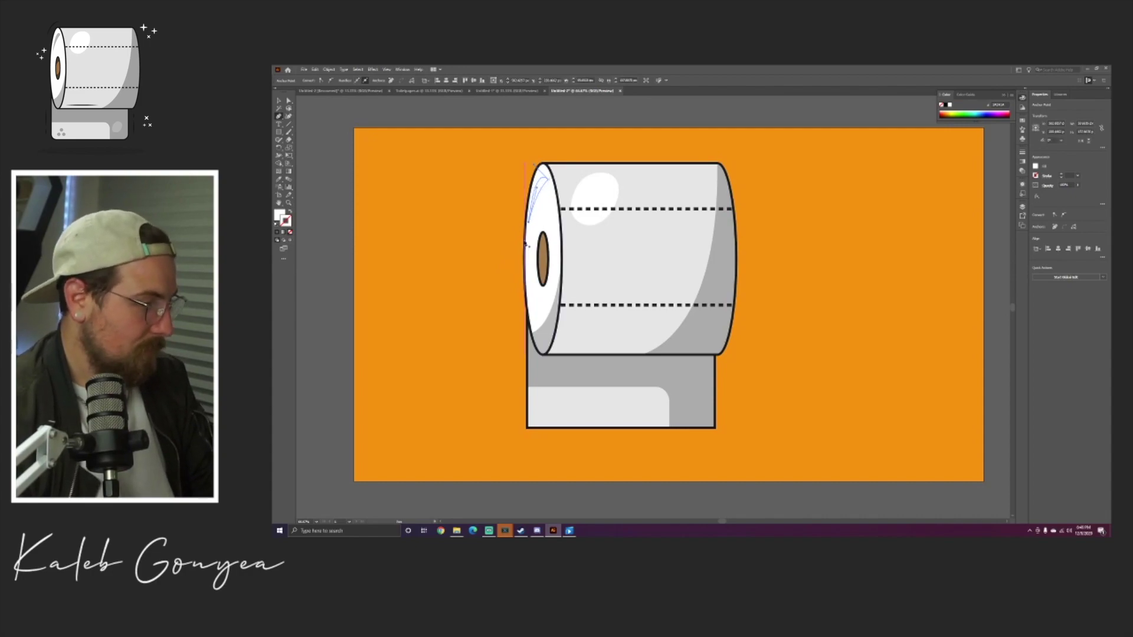
key("i")
left_click(713, 262)
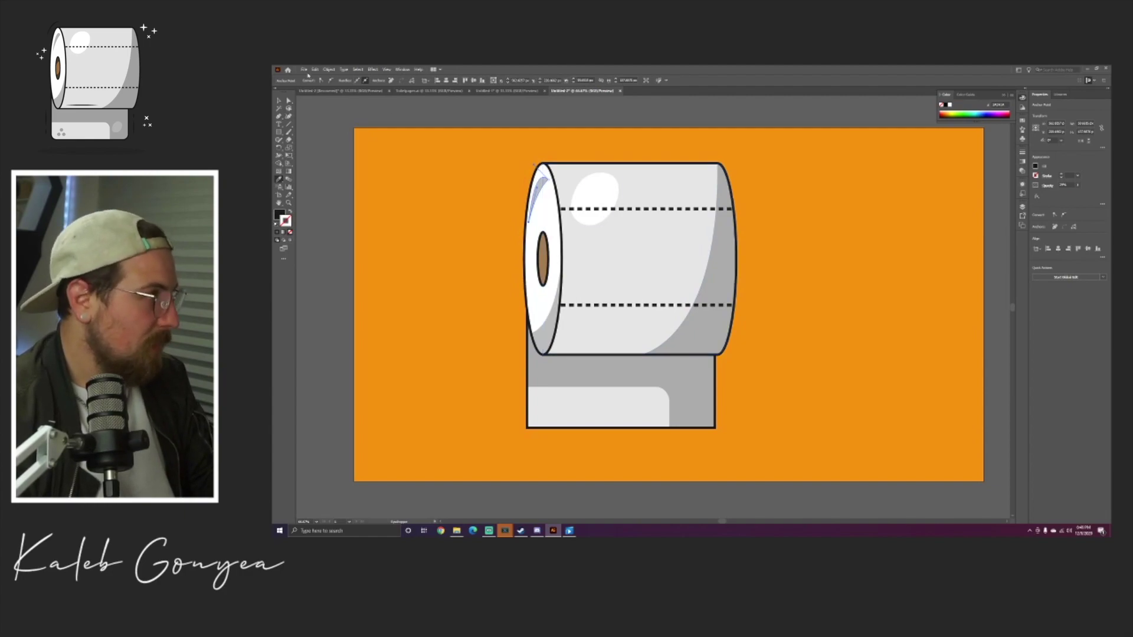
- Round the pointed corners of the grey sliver on the roll's white end face, and deselect it
key("a")
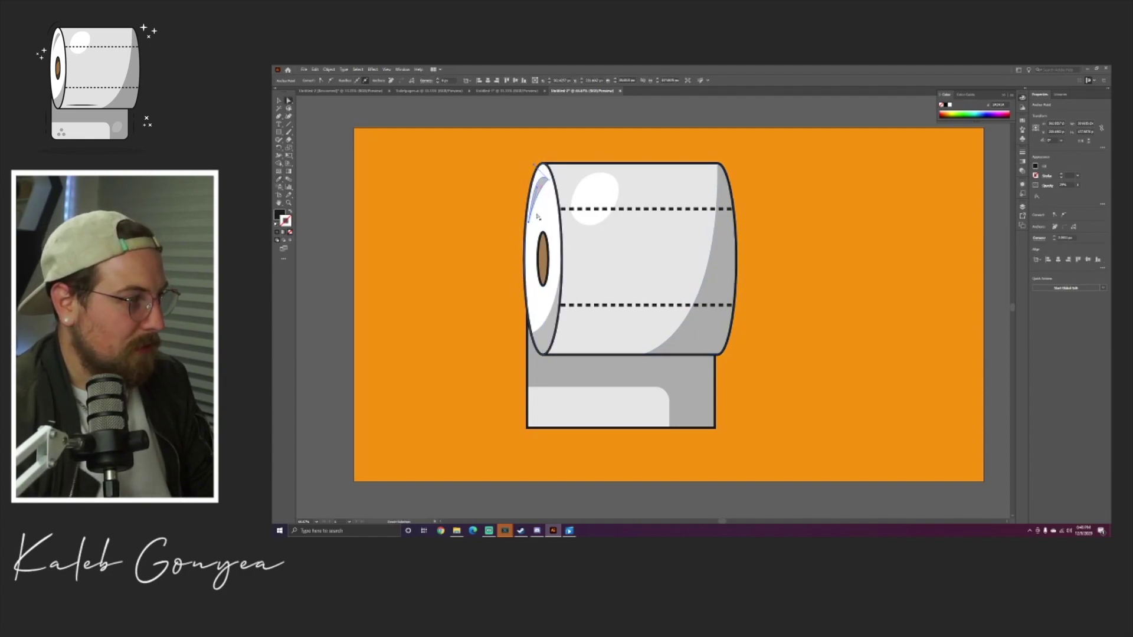
left_click(540, 180)
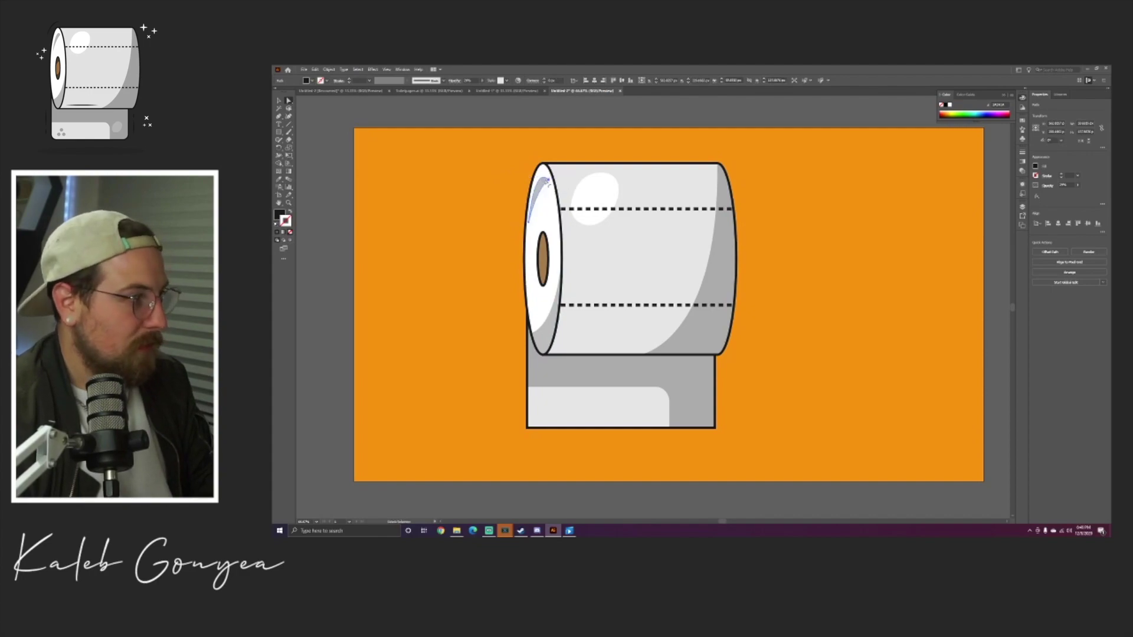
left_click(541, 183)
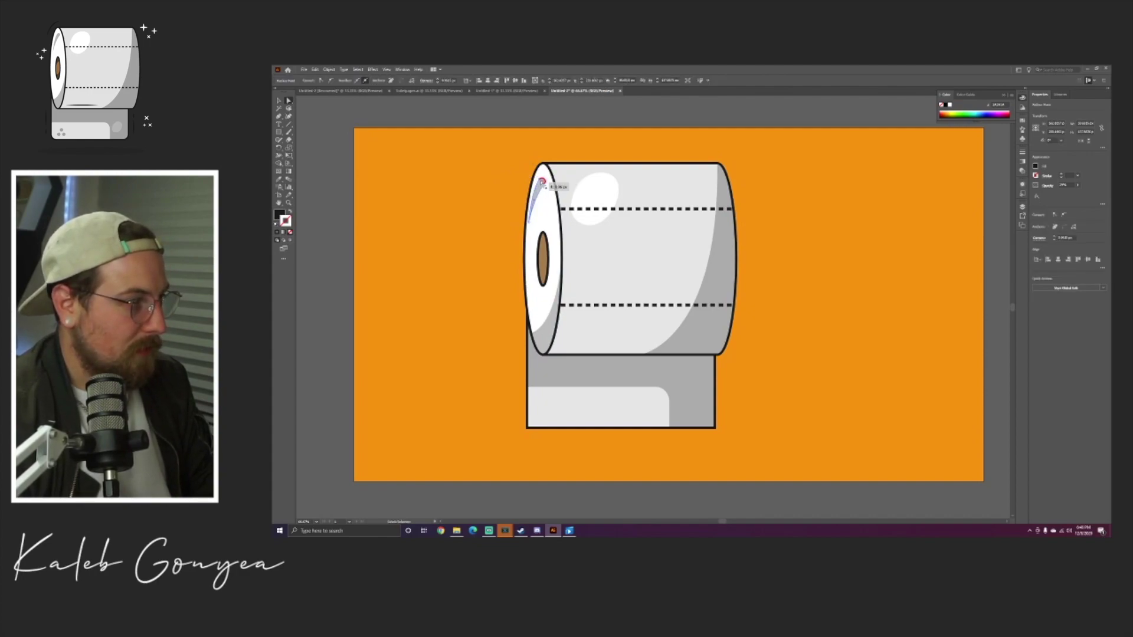
left_click(330, 109)
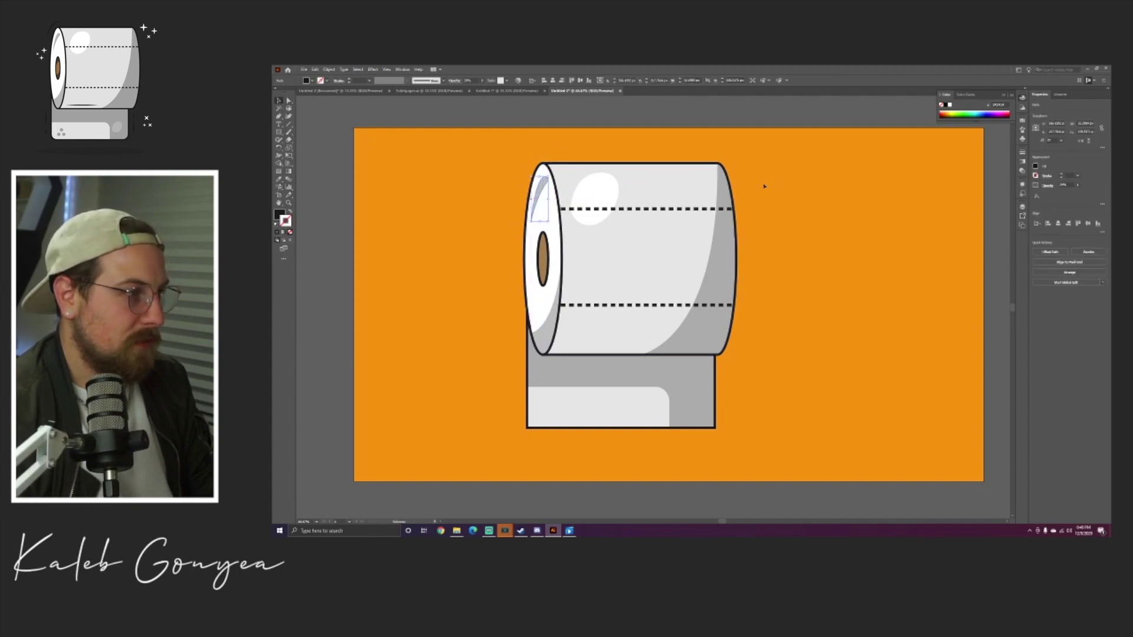
left_click_drag(816, 258, 798, 243)
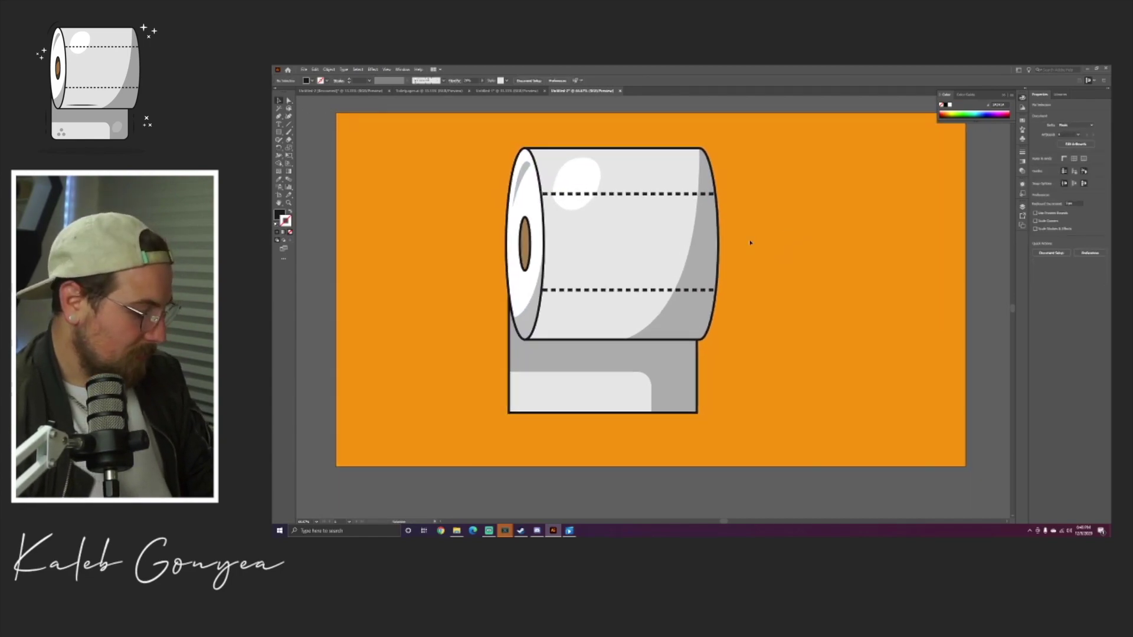
- Draw a small circle in the lower-left corner of the sheet's light panel and colour it with the sampled grey shading
key("l")
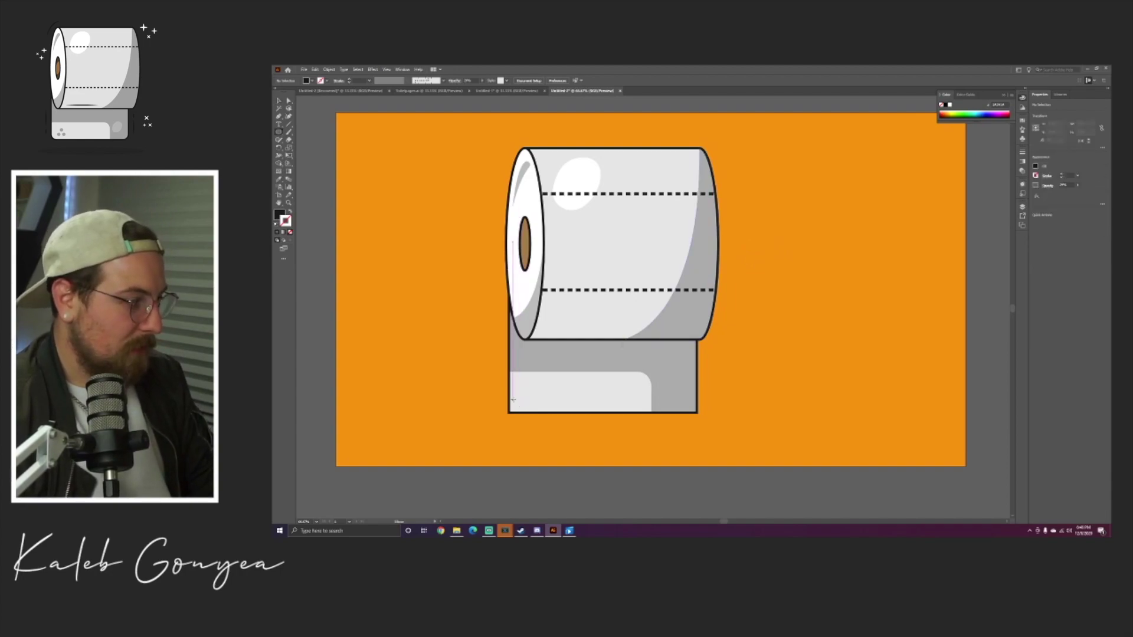
left_click_drag(516, 403, 518, 404)
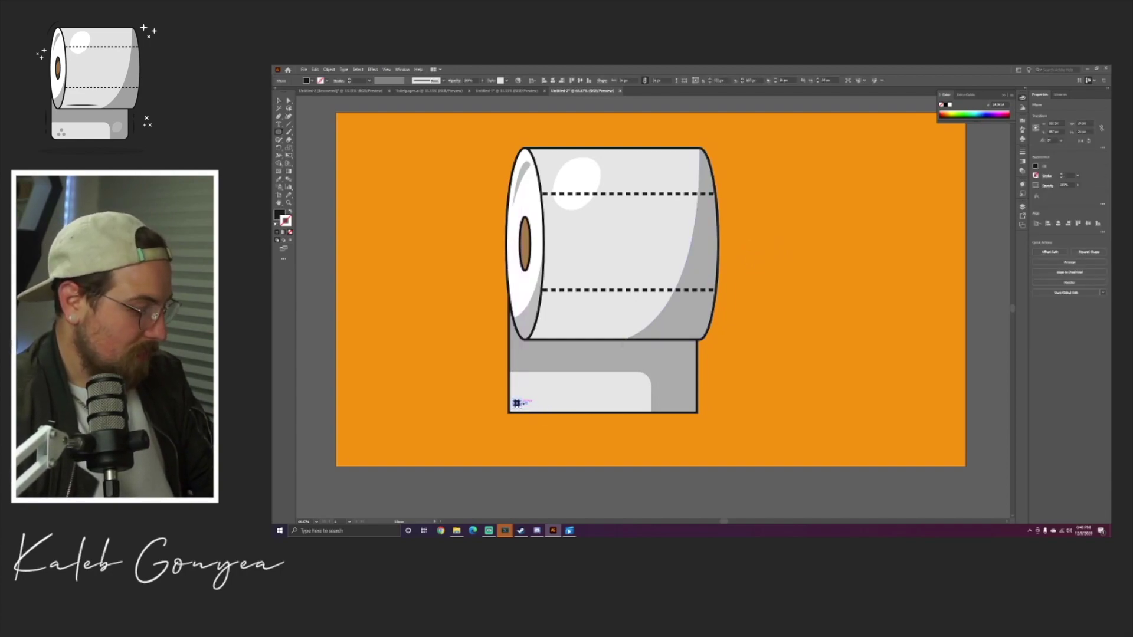
key("i")
left_click(652, 359)
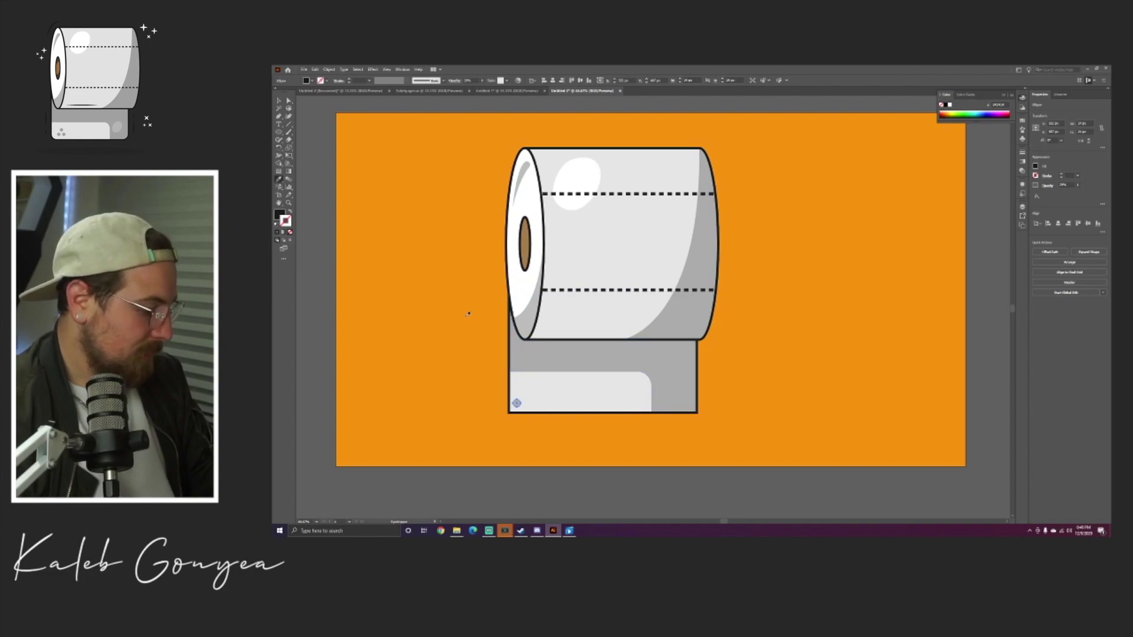
key("v")
left_click(485, 389)
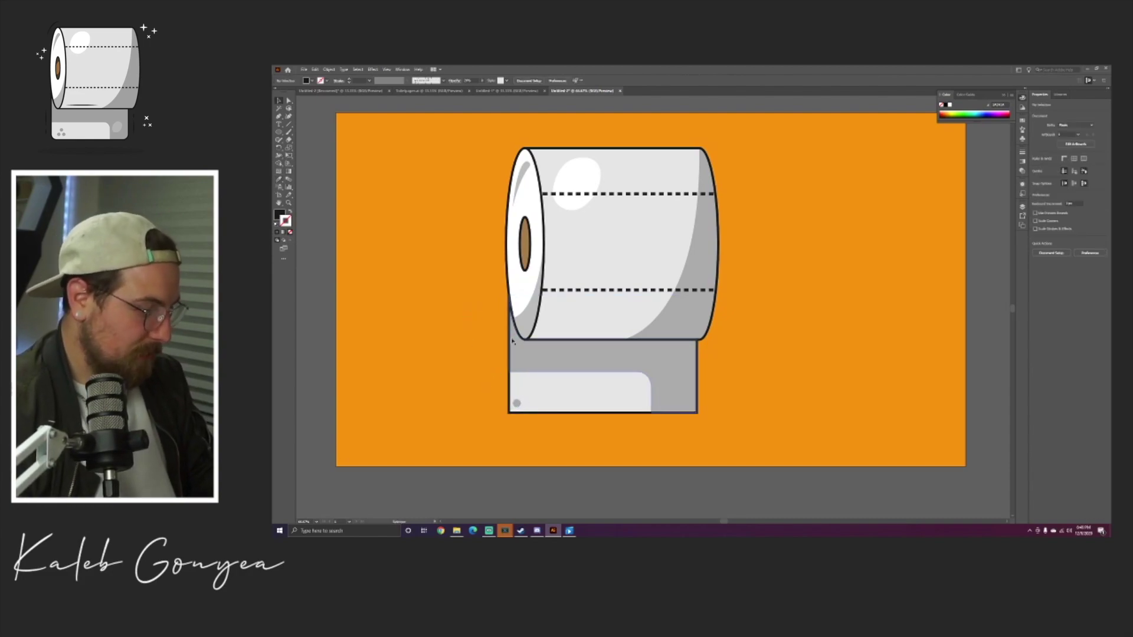
- Duplicate the small grey circle twice to form a triangular cluster of three dots in the sheet's lower-left corner
key("ctrl+plus")
key("ctrl+equal")
left_click_drag(588, 346, 784, 212)
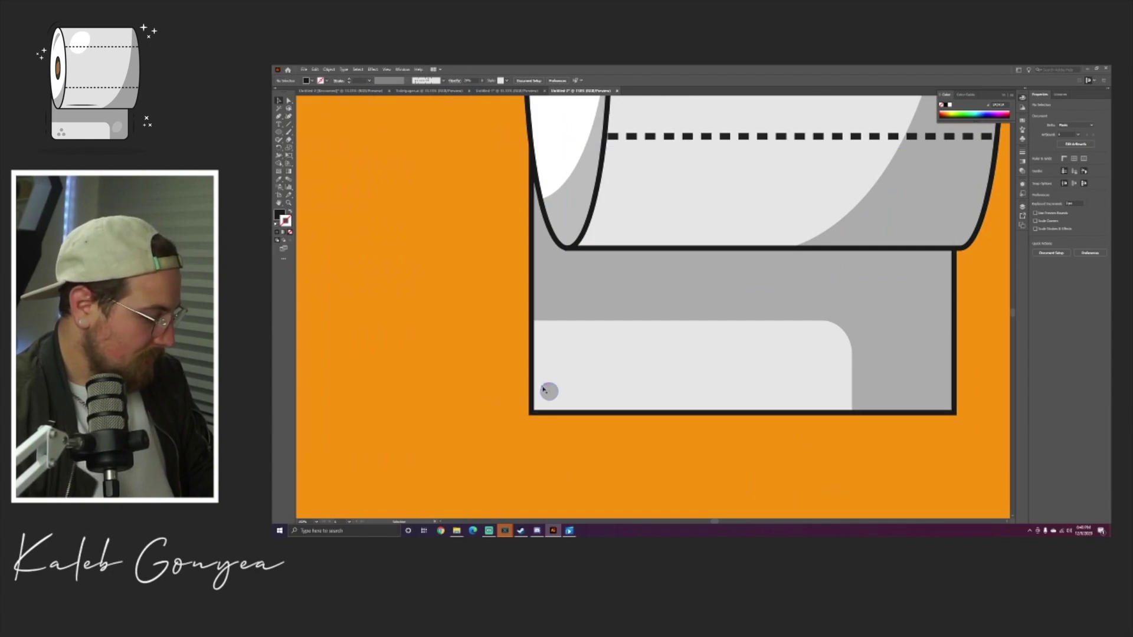
left_click_drag(542, 388, 567, 372)
left_click(472, 347)
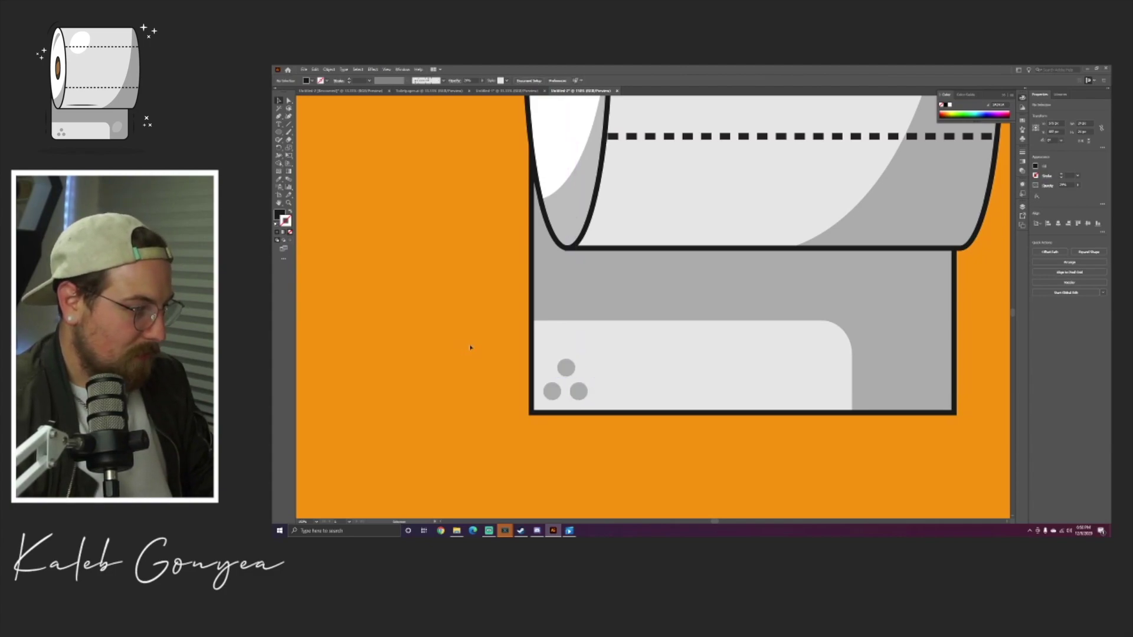
- Group the three grey dots and move the cluster slightly up and right, away from the sheet's lower-left corner
left_click(551, 392)
left_click(566, 369, "shift")
left_click(578, 393, "shift")
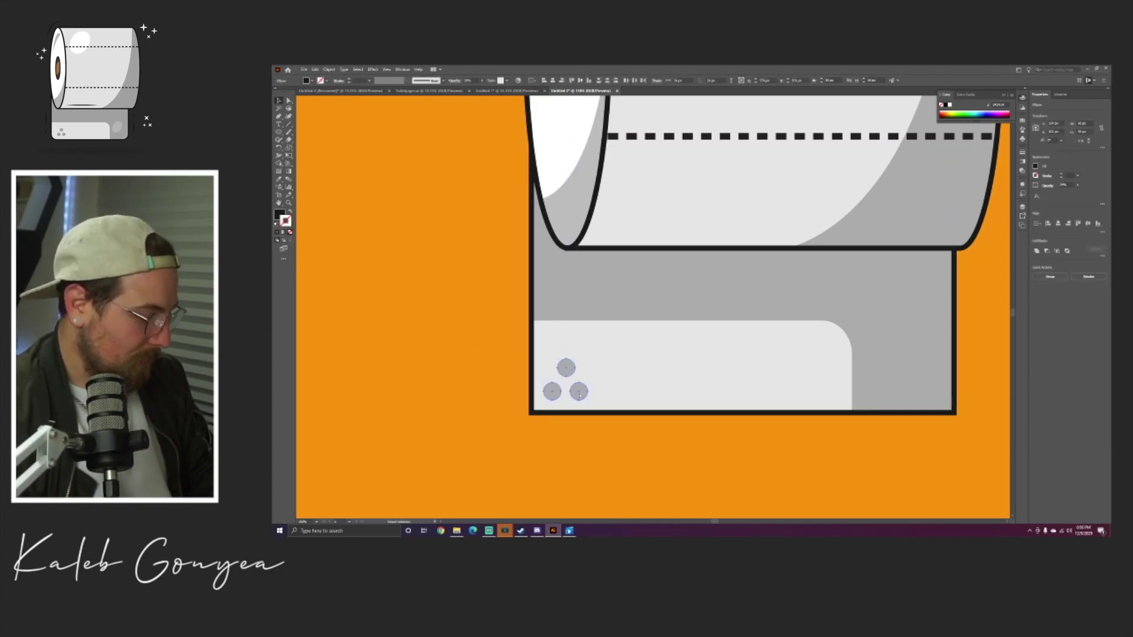
key("ctrl+g")
left_click_drag(578, 393, 599, 386)
- Round both bottom corners of the hanging sheet's outlined rectangle and deselect it
left_click(547, 393)
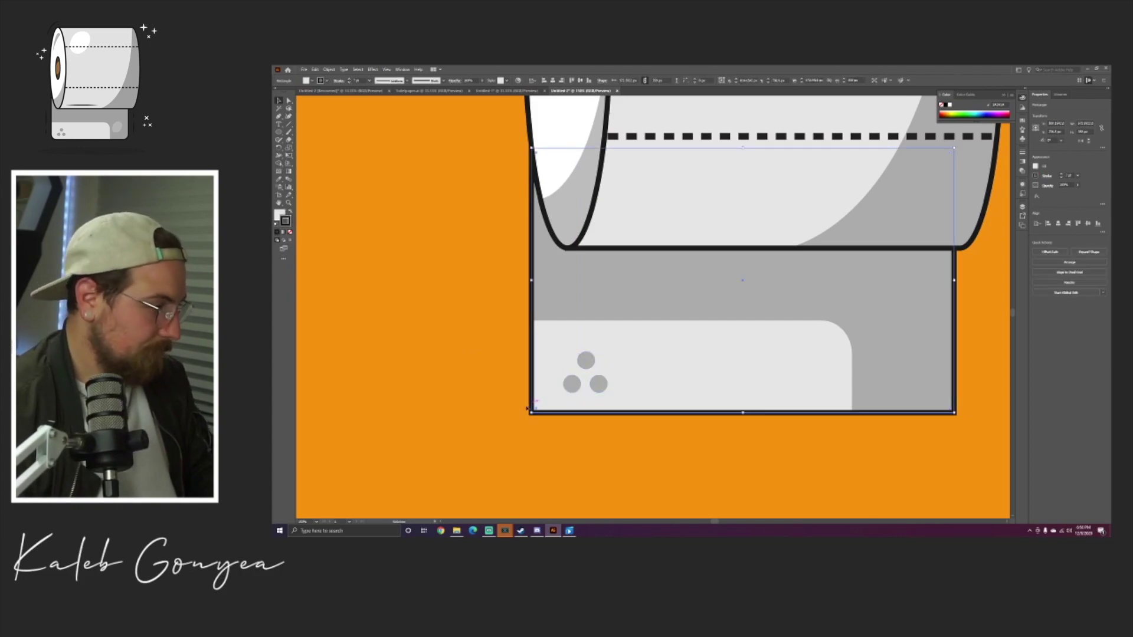
key("ctrl+minus")
key("ctrl+minus")
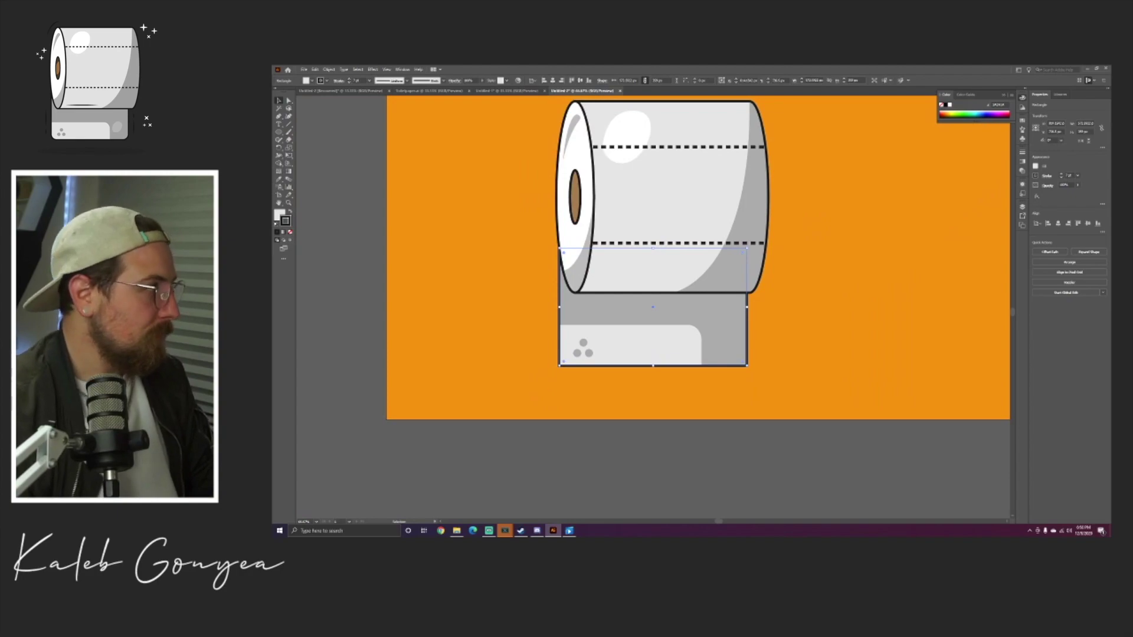
key("a")
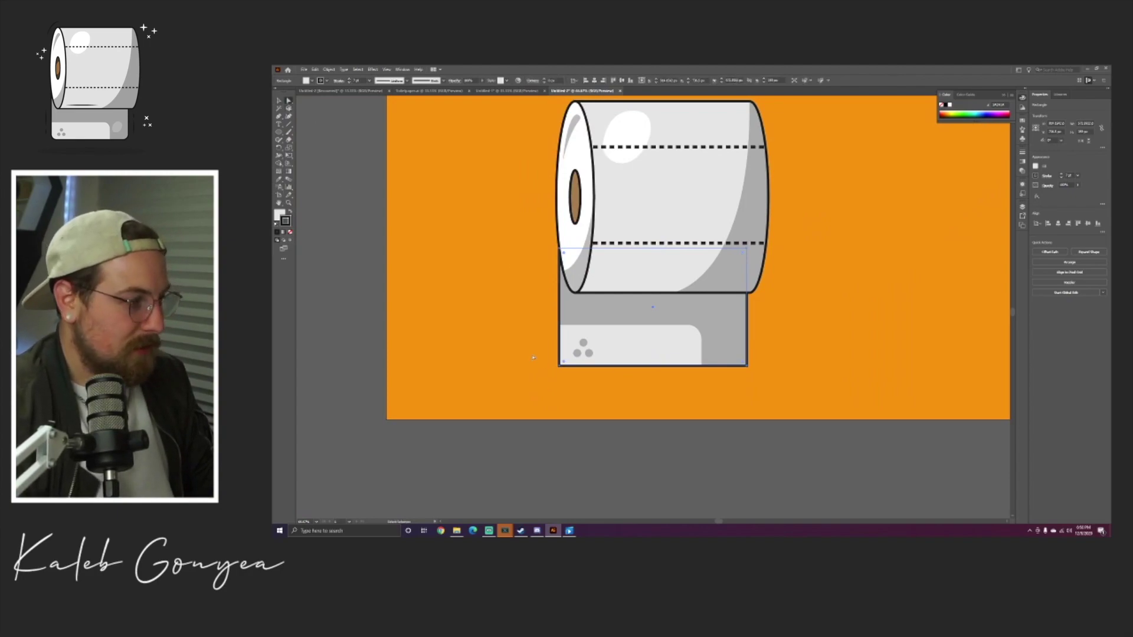
left_click(563, 362)
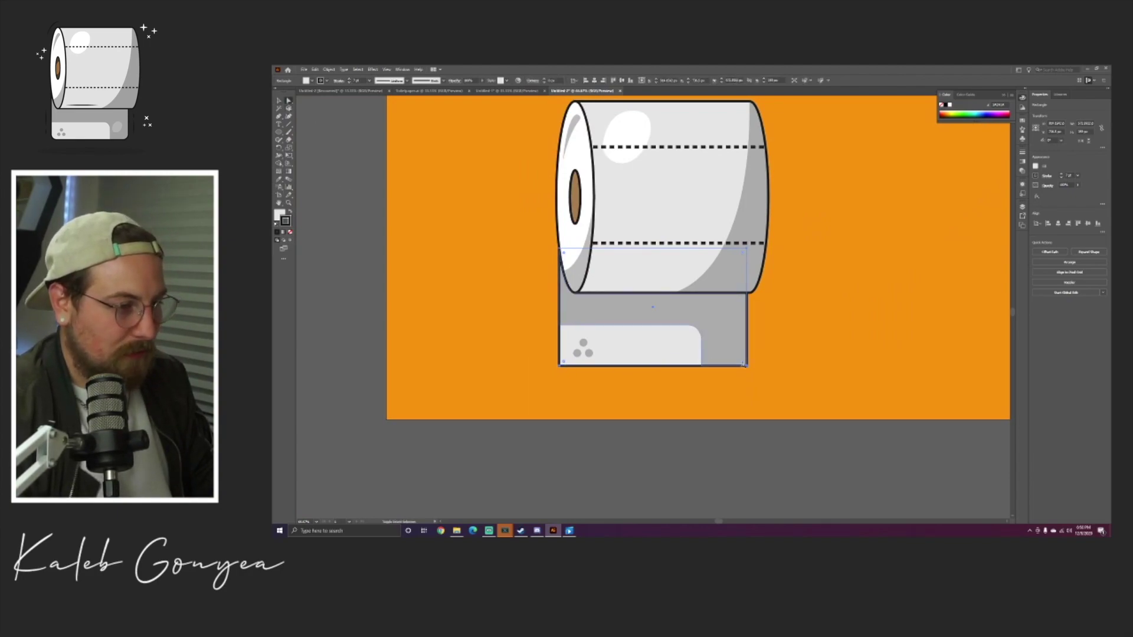
left_click_drag(743, 364, 735, 355)
left_click(743, 365)
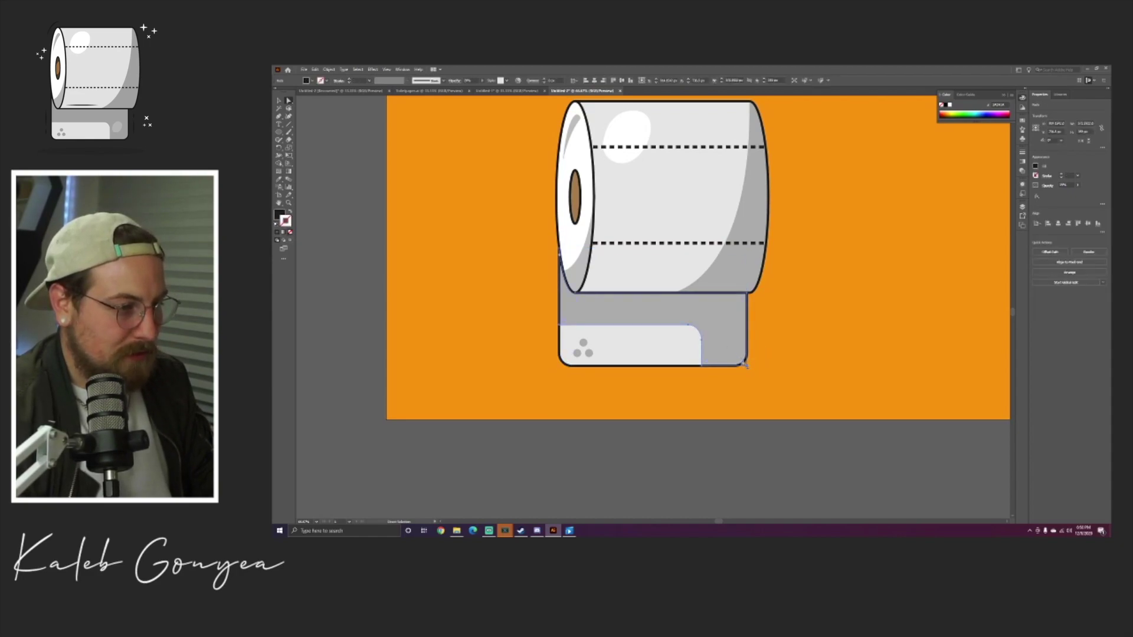
left_click(767, 336)
- Thicken the outline stroke of the roll's end face, roll body and hanging sheet together
left_click_drag(626, 156, 623, 185)
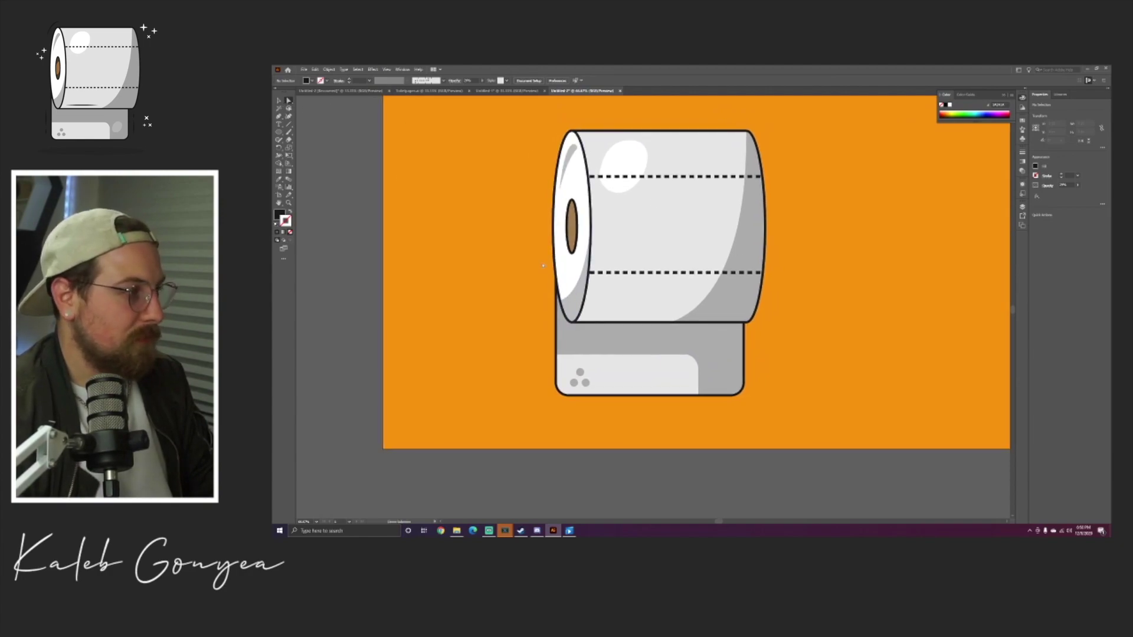
left_click(568, 261)
left_click(627, 233, "shift")
left_click(620, 340)
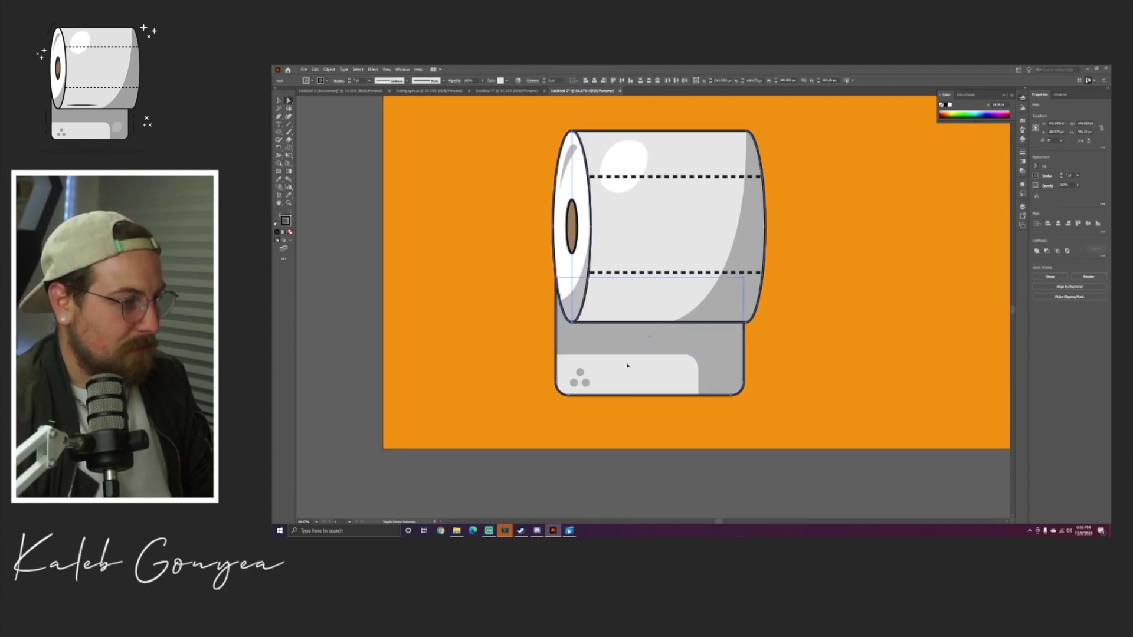
left_click(348, 79)
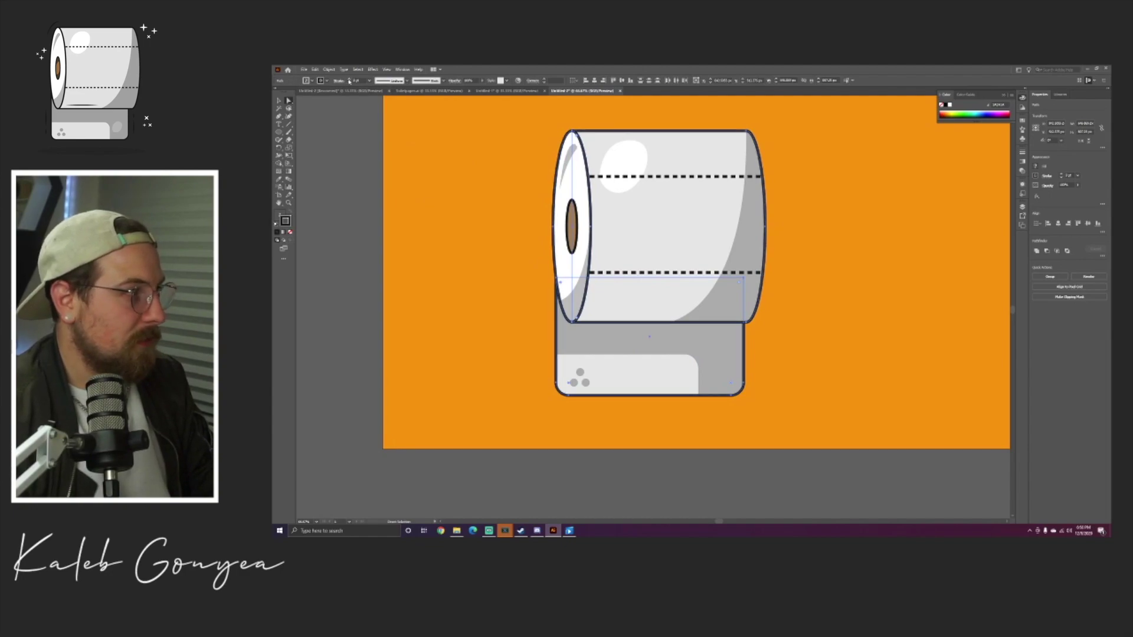
left_click(348, 78)
left_click(348, 79)
left_click(459, 201)
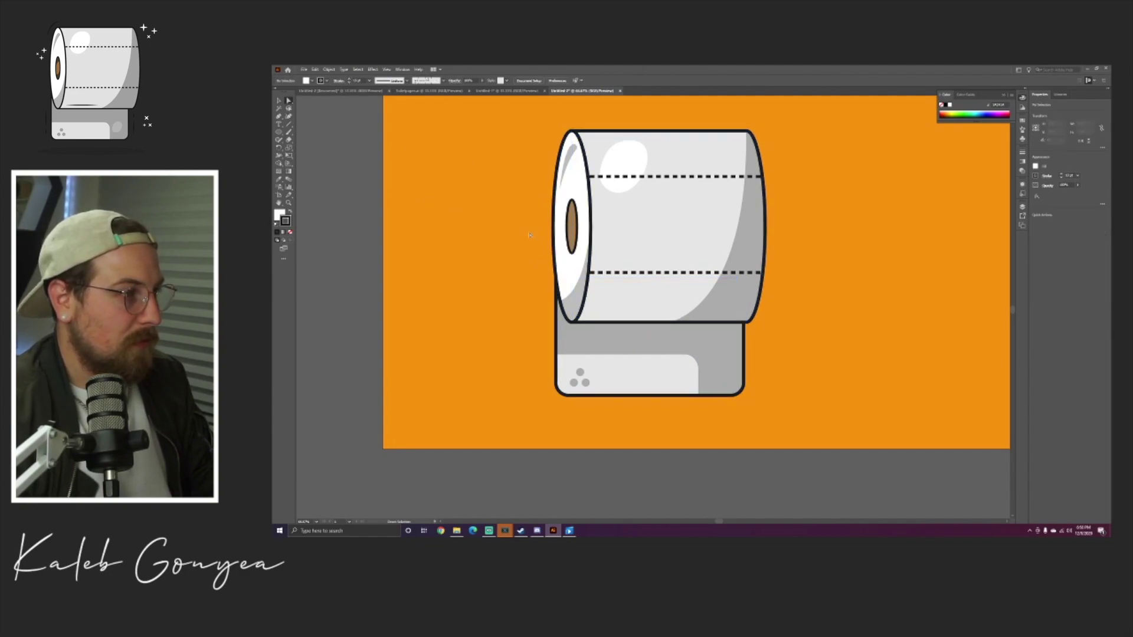
- Narrow the hanging sheet together with its shading and light panel by pulling its right side slightly inward
left_click_drag(460, 202, 443, 204)
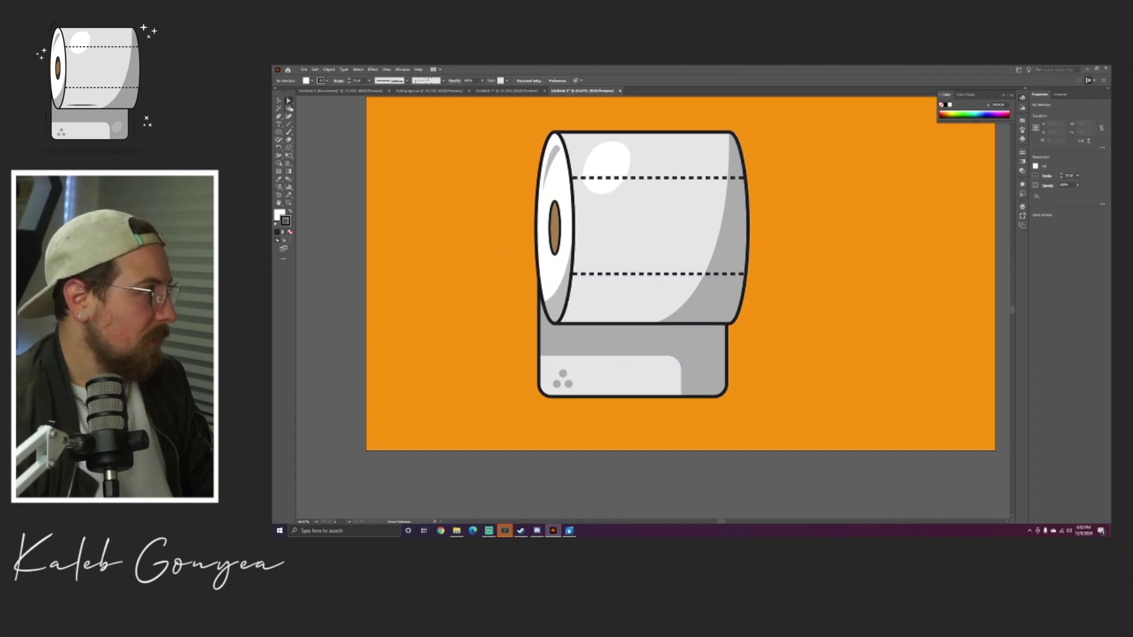
key("v")
left_click(714, 354)
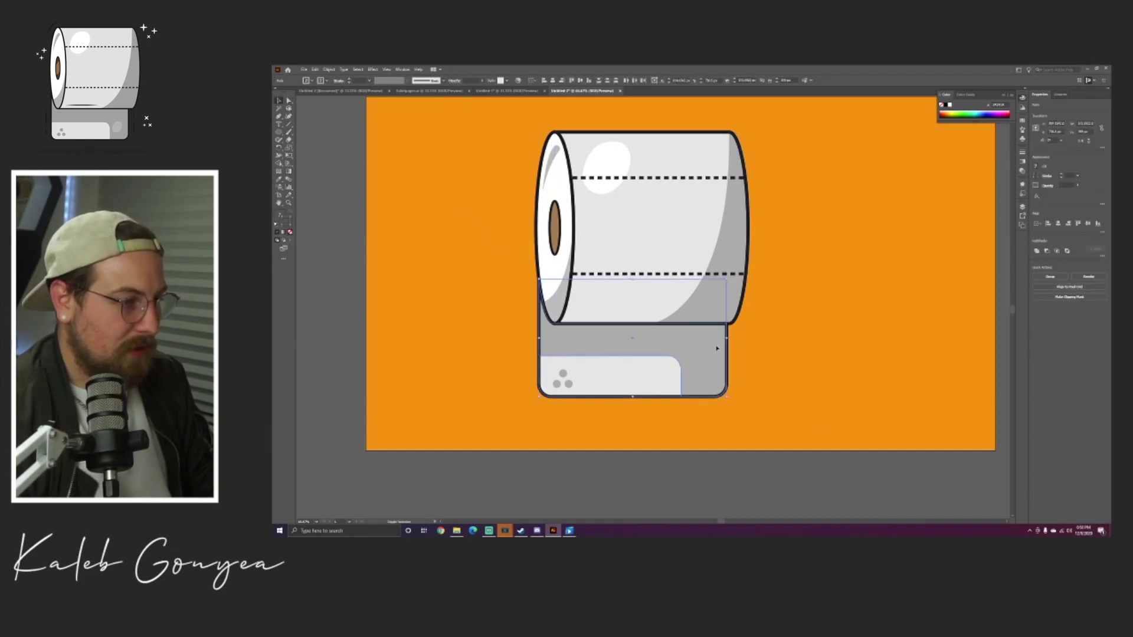
left_click_drag(728, 337, 773, 331)
left_click(792, 348)
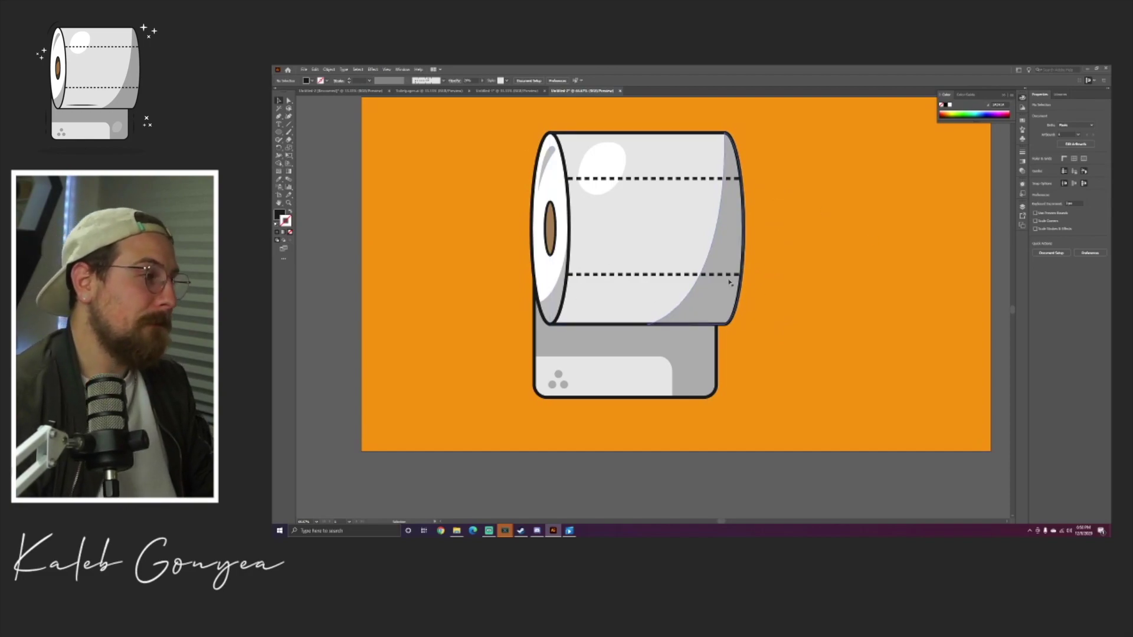
- Draw a short horizontal line with the Pen tool just above the roll body's lower edge, starting near the end face
left_click_drag(570, 140, 559, 144)
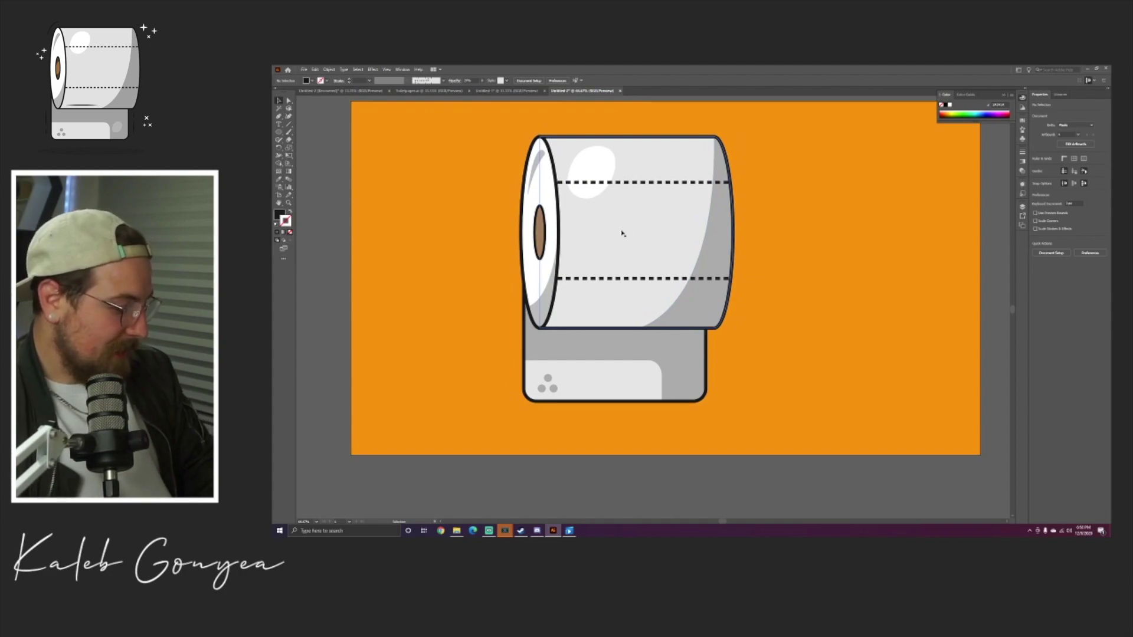
key("p")
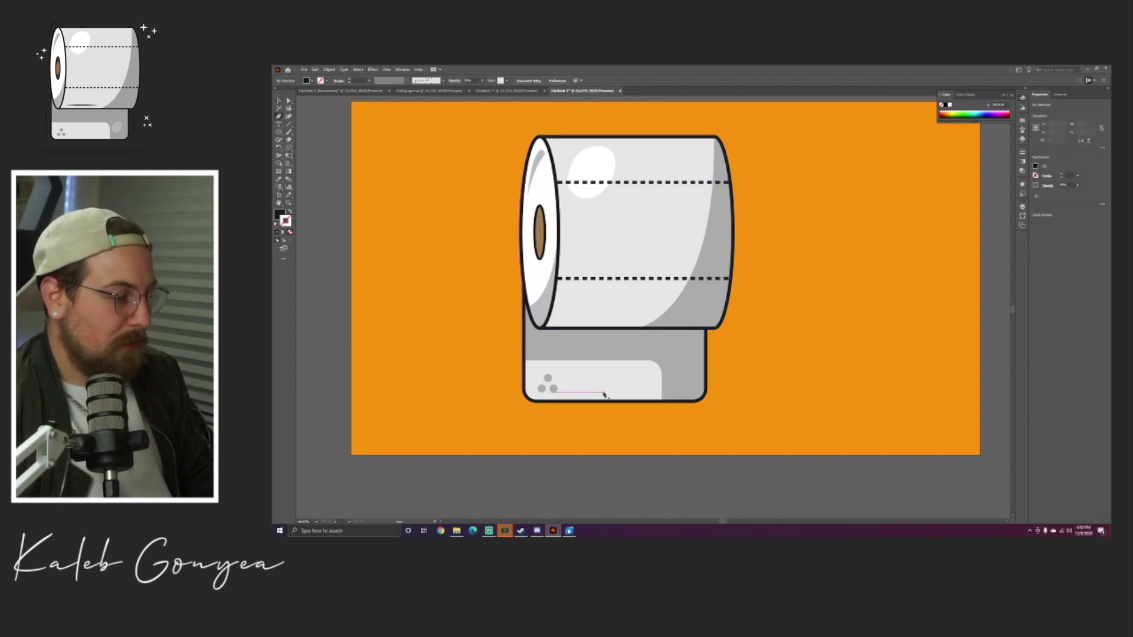
left_click(559, 320)
left_click(633, 320)
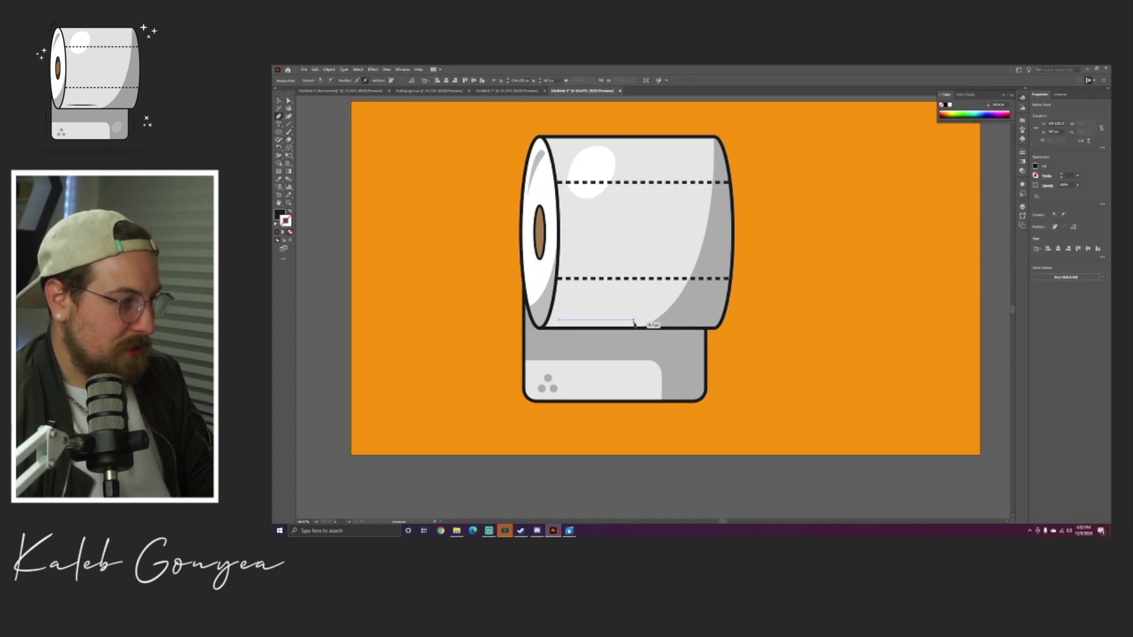
key("v")
left_click(450, 180)
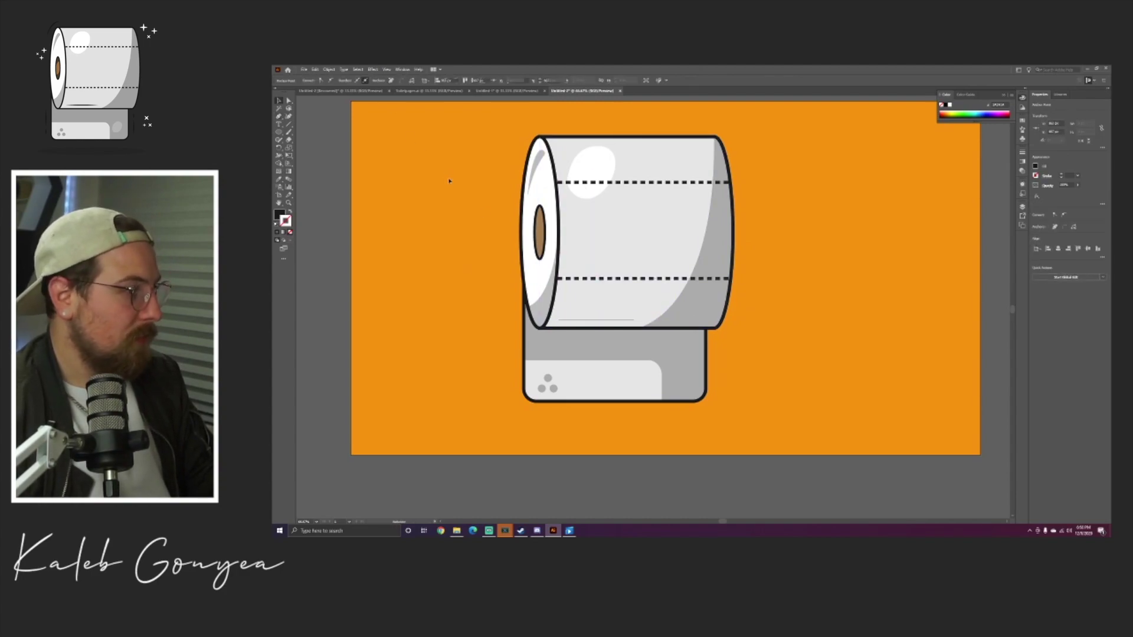
- Give the short horizontal line a heavier dark stroke with a width profile that tapers to points at both ends
left_click(596, 320)
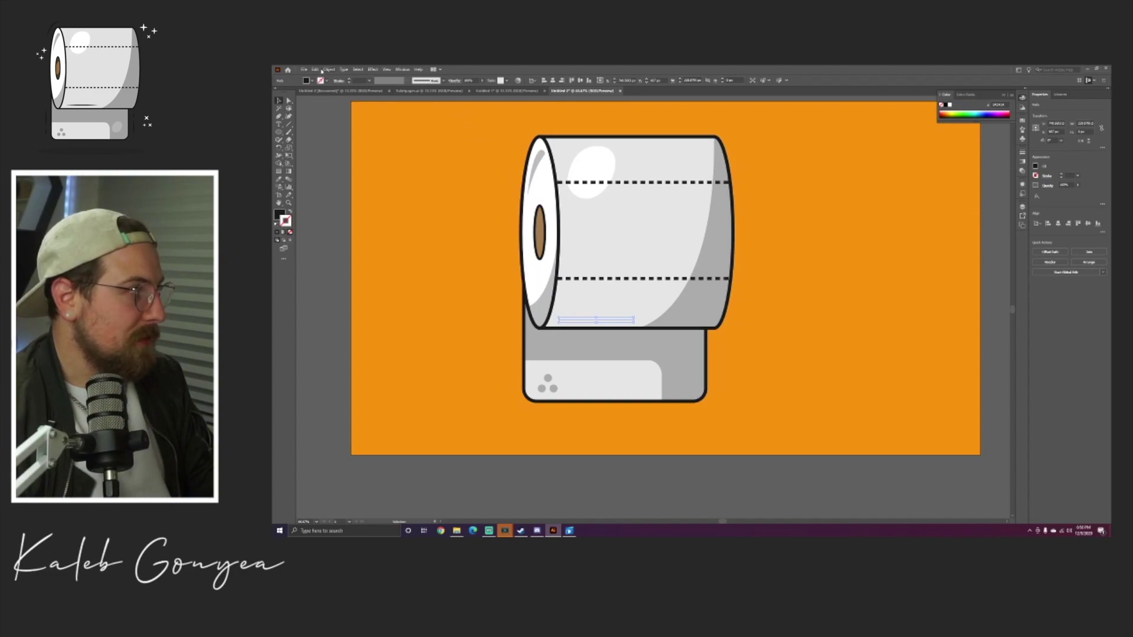
left_click(348, 81)
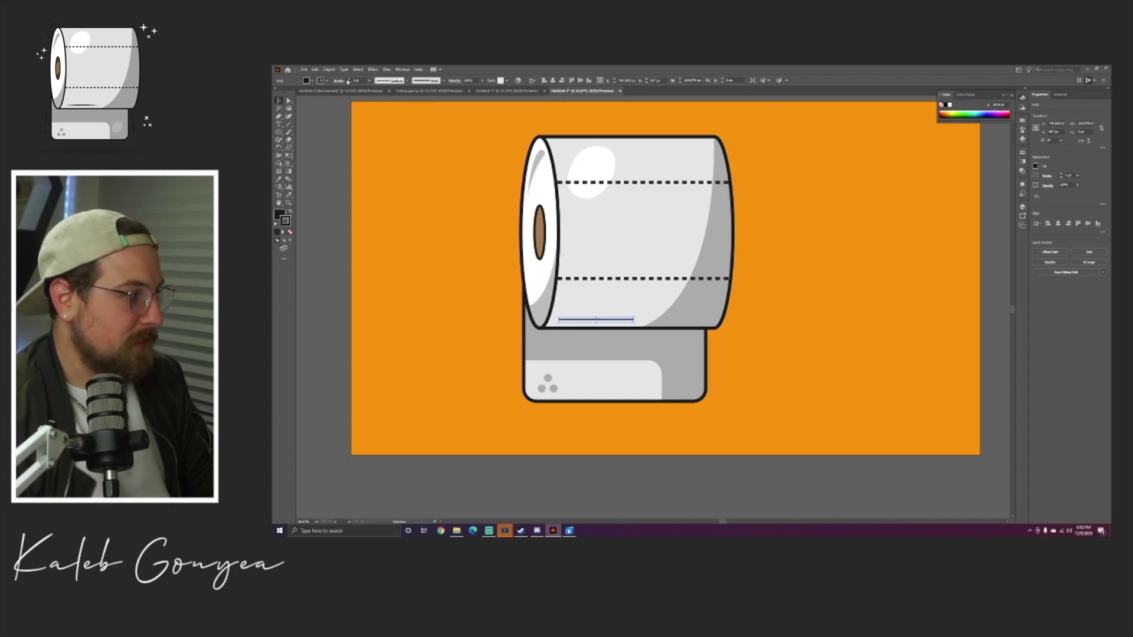
left_click(348, 80)
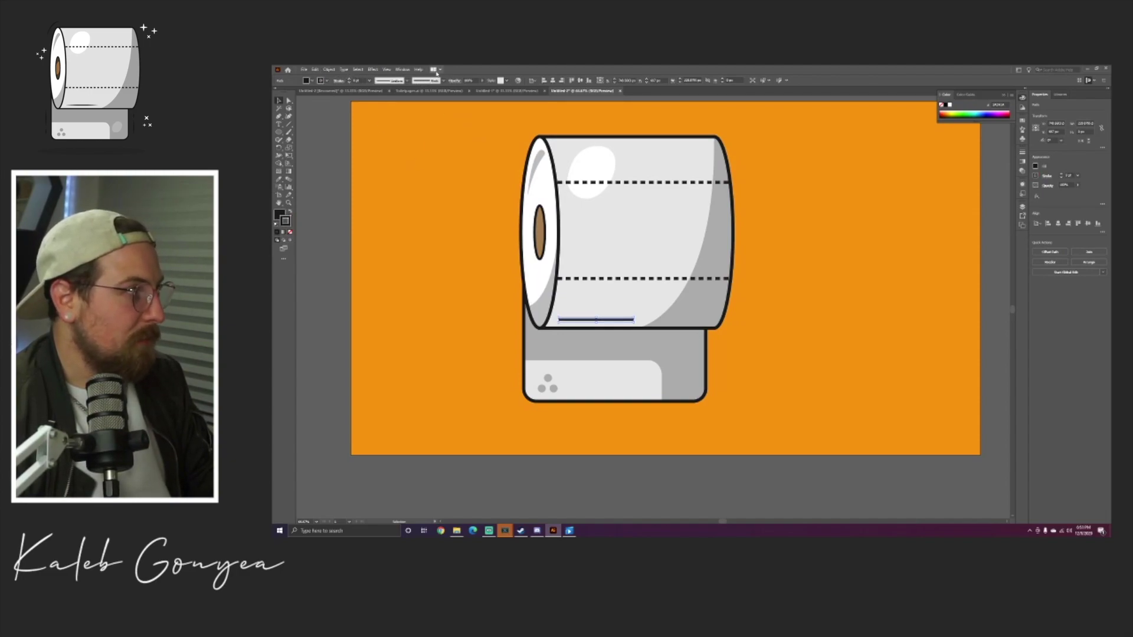
left_click(407, 81)
left_click(400, 101)
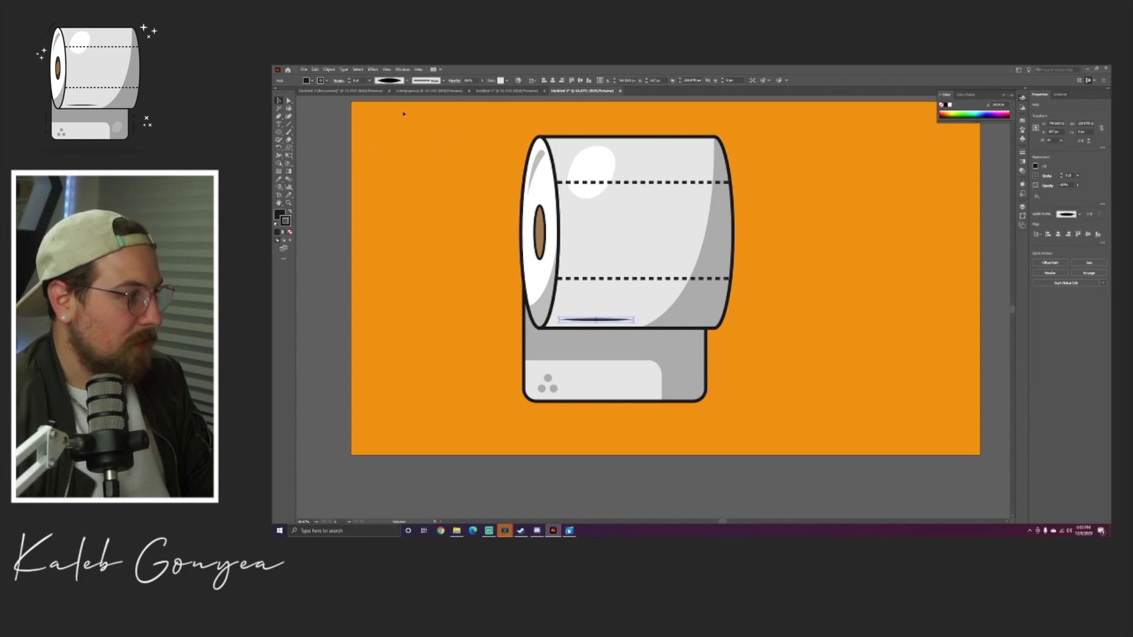
left_click(405, 81)
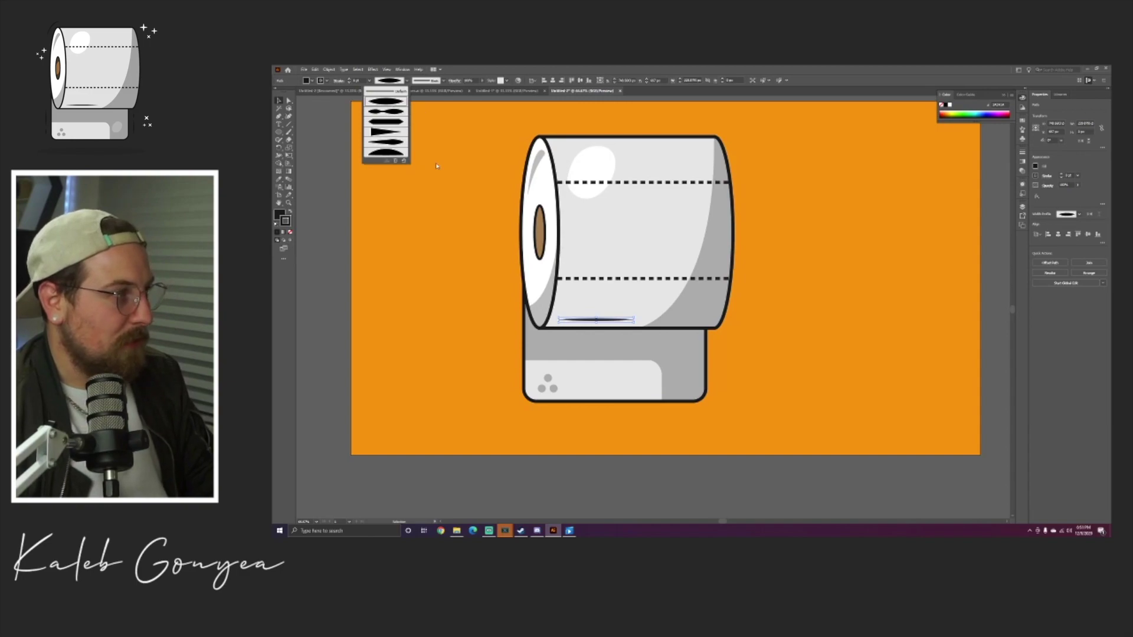
left_click(394, 103)
left_click(465, 235)
- Draw a short vertical line with the Pen tool just outside the hanging sheet's left edge
left_click_drag(463, 249, 452, 253)
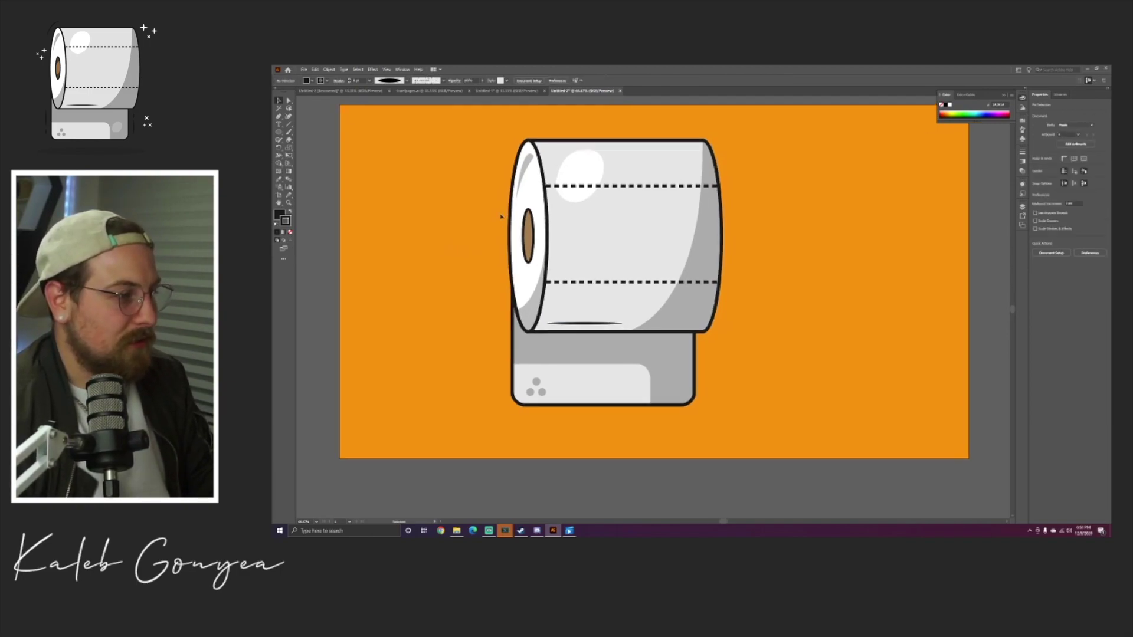
left_click_drag(501, 217, 497, 225)
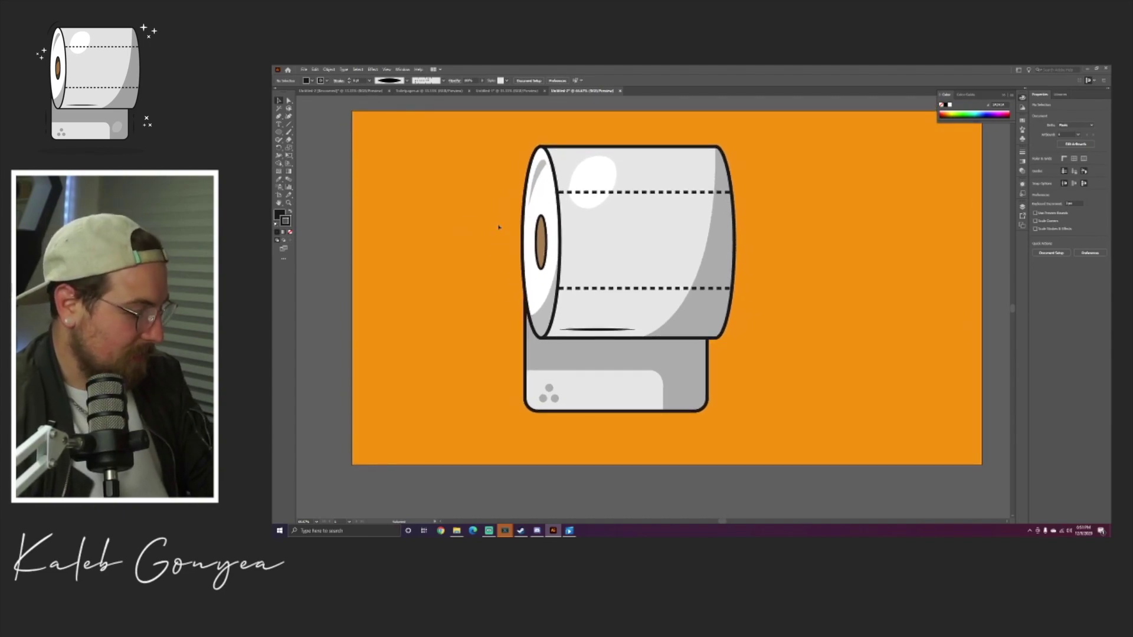
key("p")
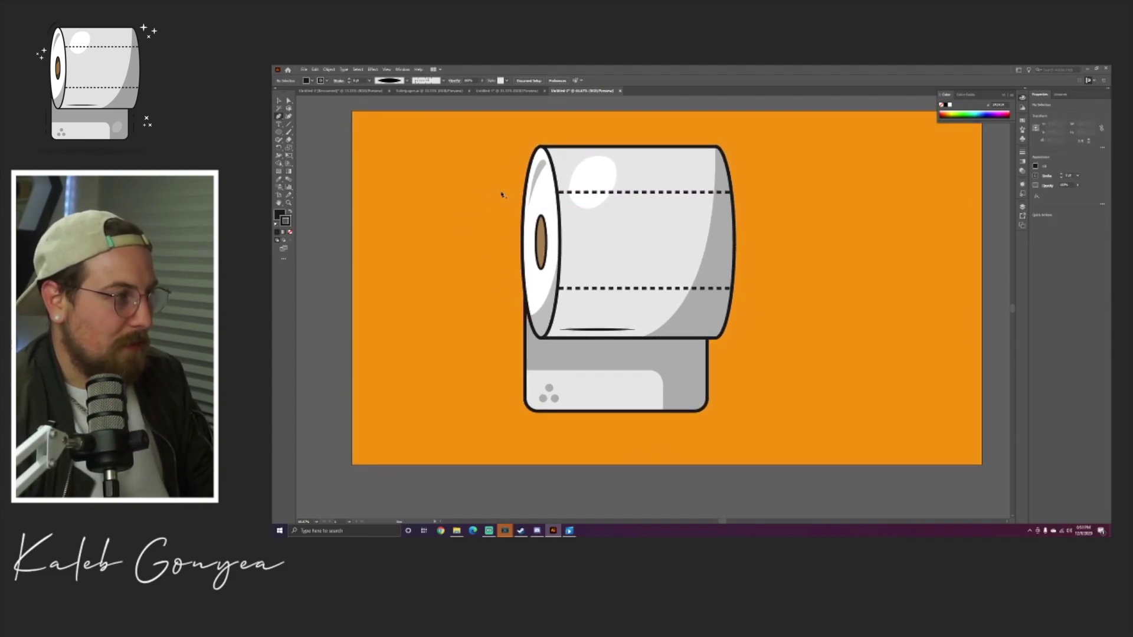
left_click(514, 341)
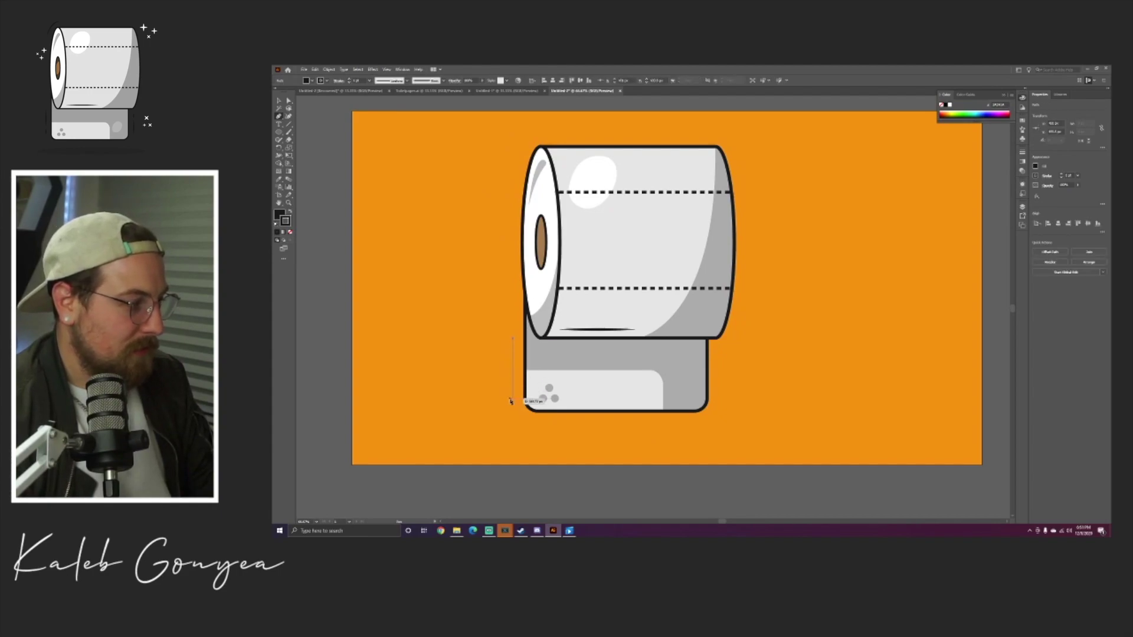
left_click(512, 400)
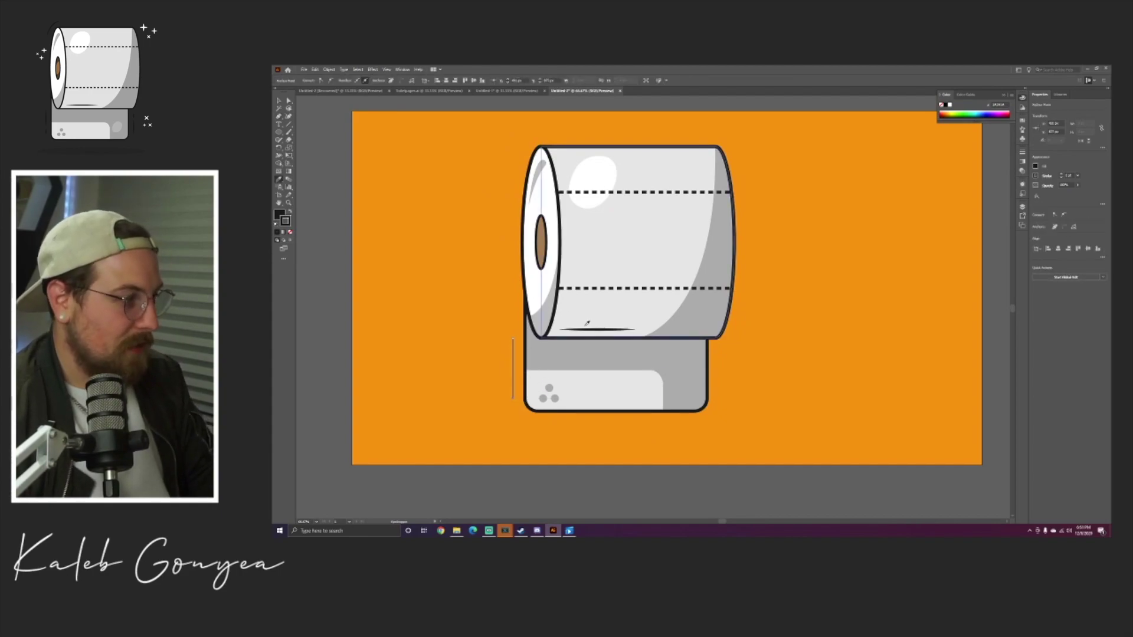
key("v")
left_click(432, 126)
- Apply the width profile tapered at both ends to the vertical line beside the sheet
left_click(513, 375)
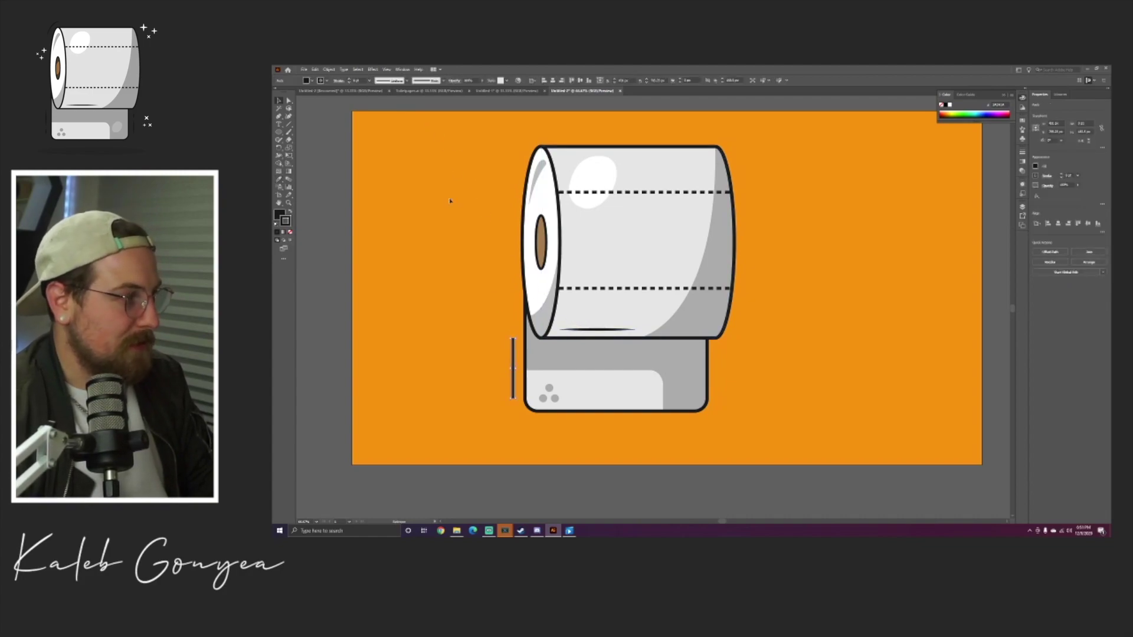
left_click(407, 81)
left_click(387, 99)
left_click(443, 304)
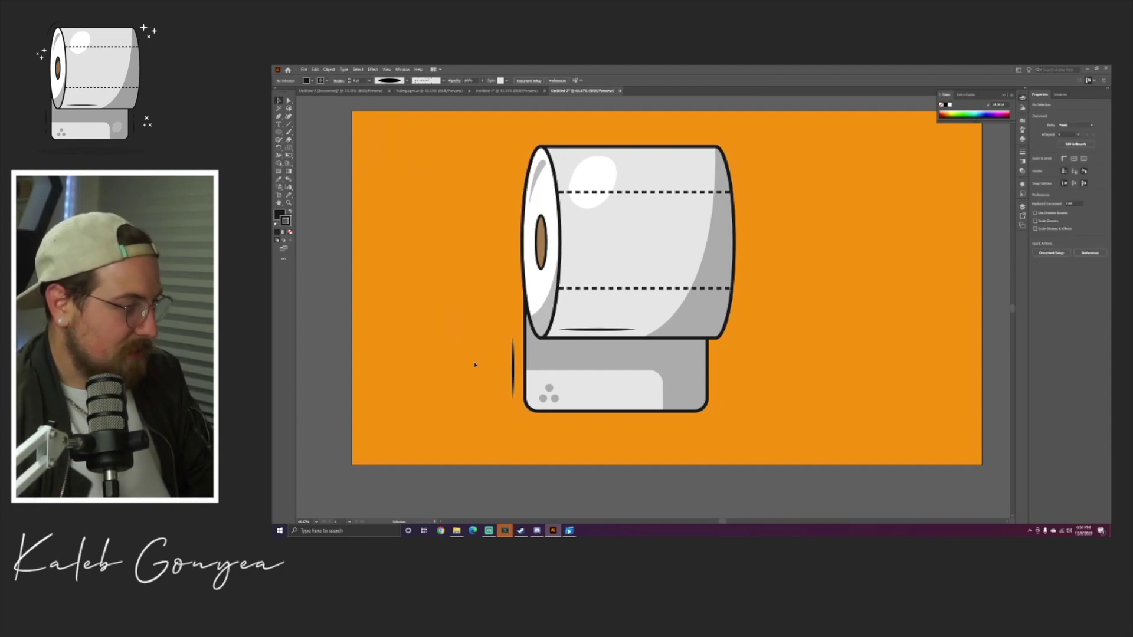
- Erase a small gap in the lower part of the tapered vertical line, splitting it into two pieces
left_click(512, 381)
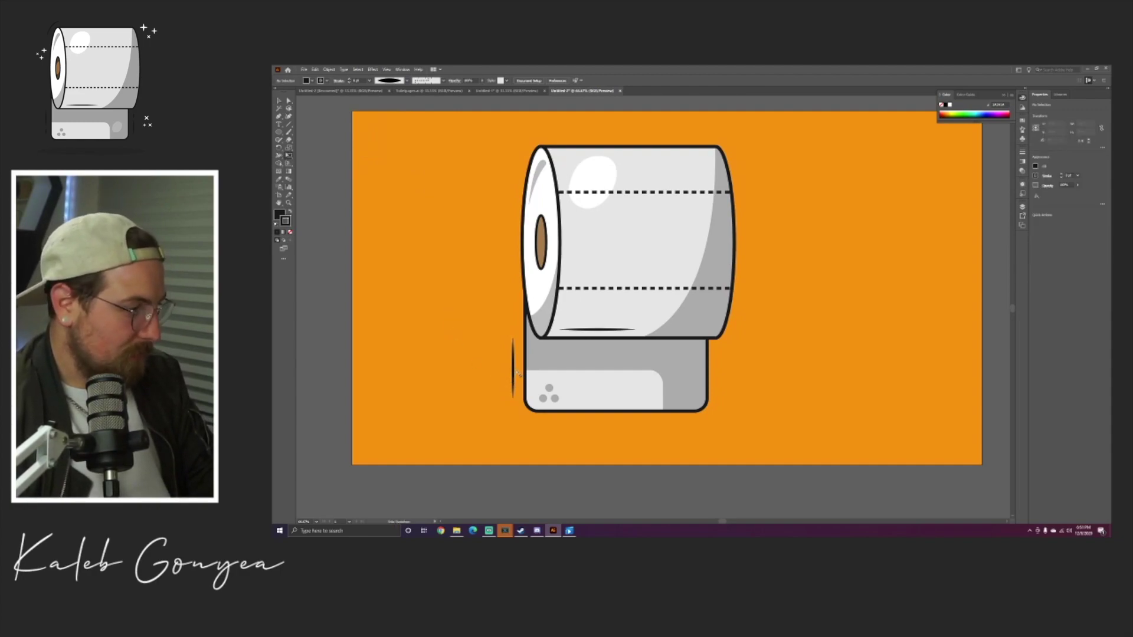
left_click(512, 371)
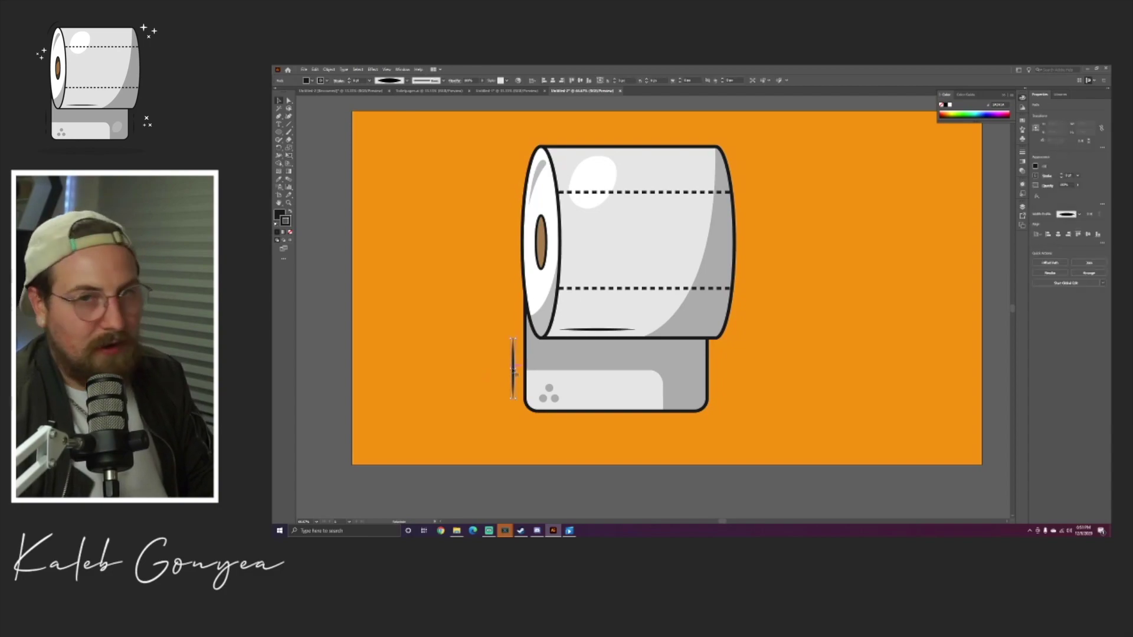
key("e")
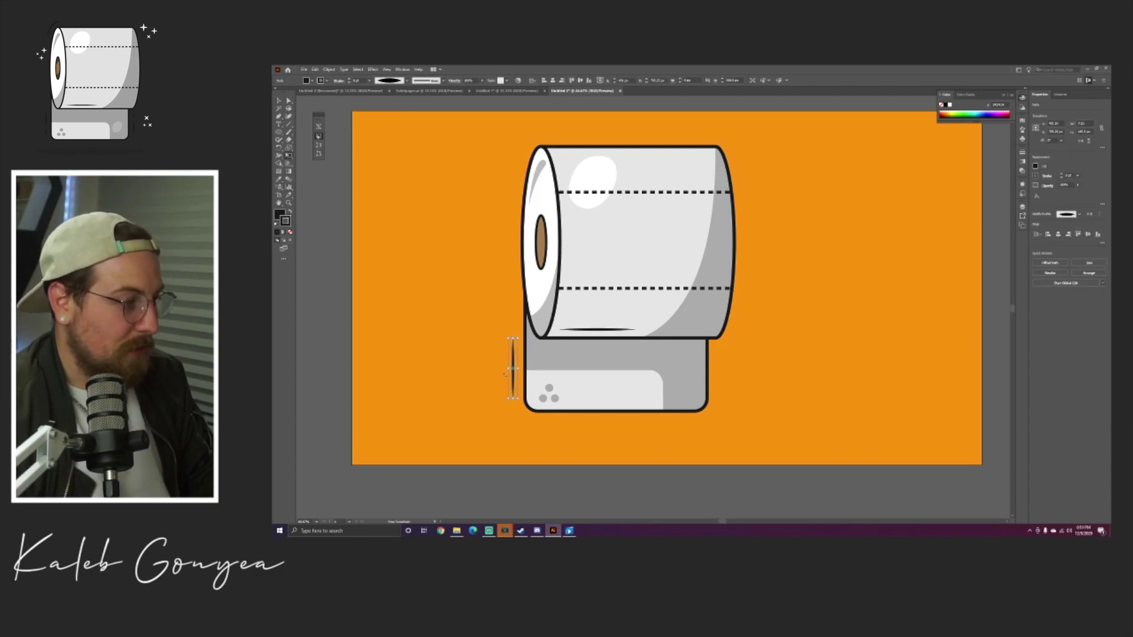
key("shift+e")
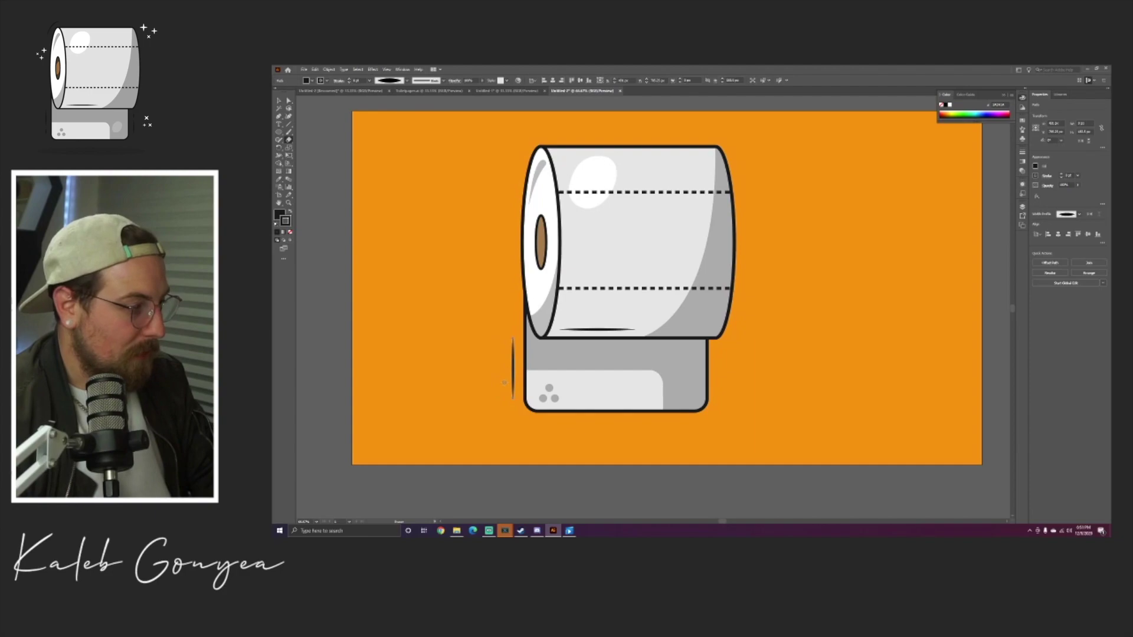
left_click(511, 382)
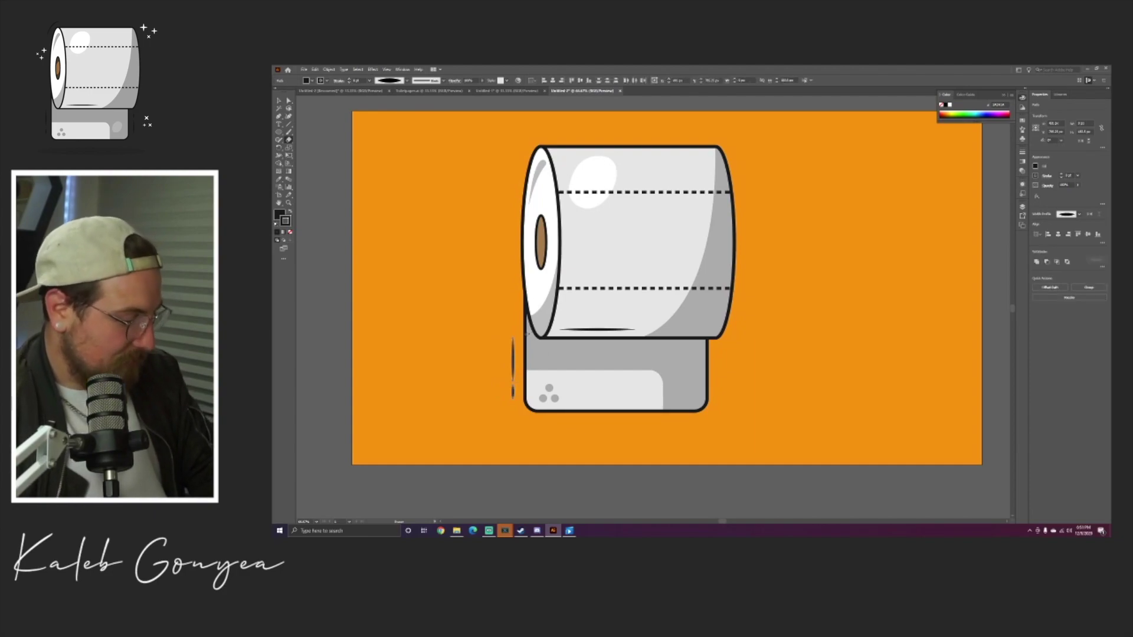
- Place a copy of the split tapered line just outside the hanging sheet's right edge, rotated 180 degrees so the short piece is uppermost
key("v")
left_click(492, 338)
left_click(513, 362)
left_click(512, 364)
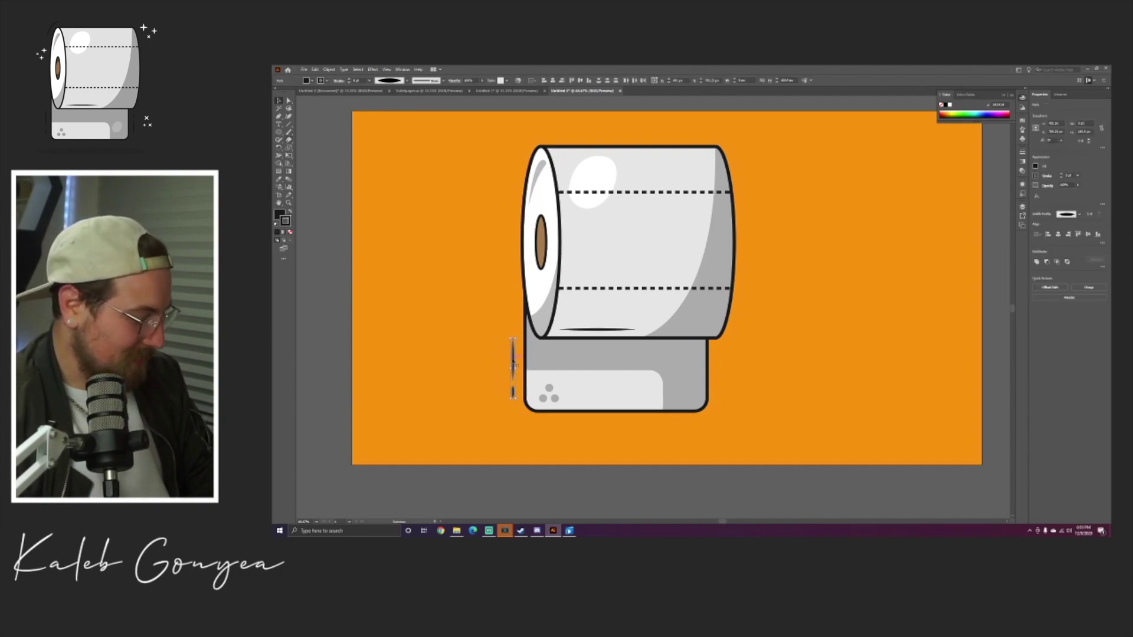
left_click_drag(513, 365, 733, 389)
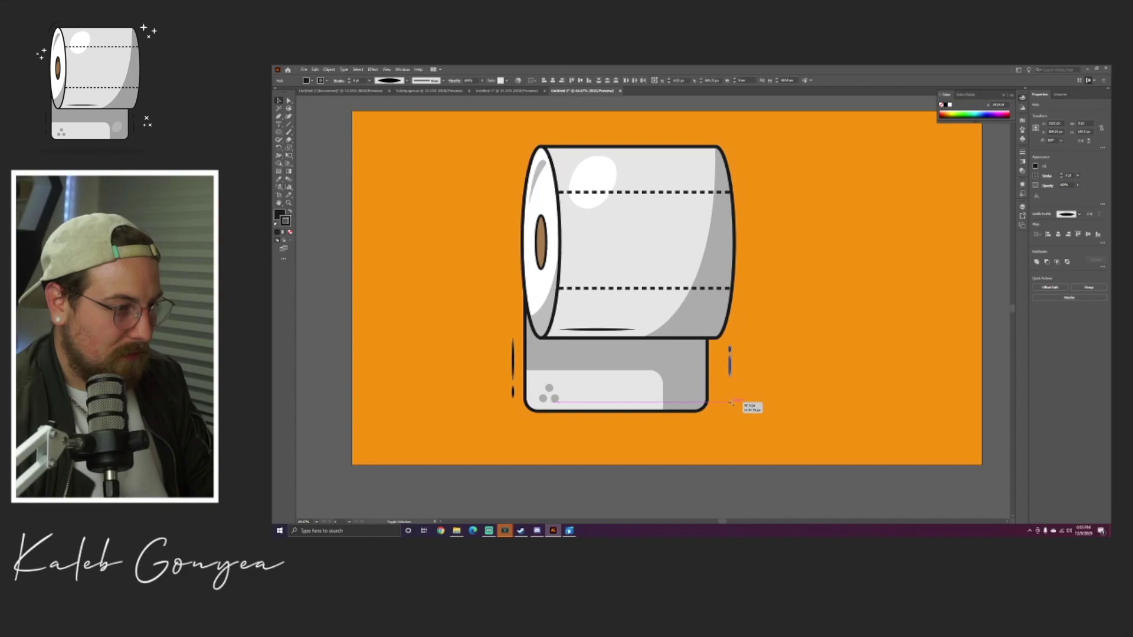
left_click(717, 385)
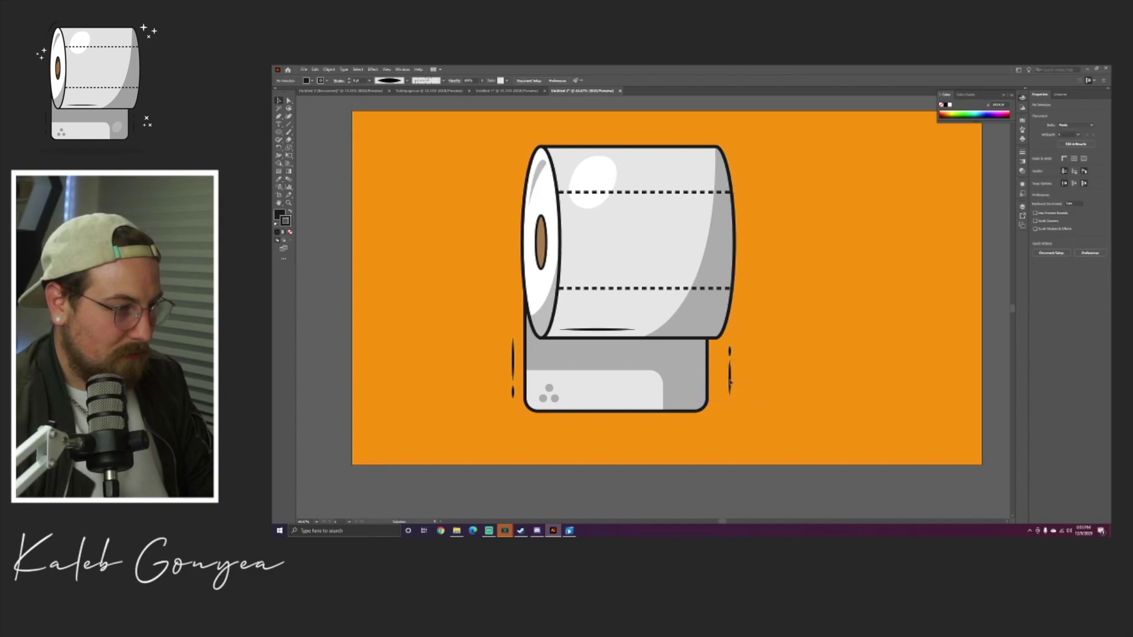
left_click(731, 369)
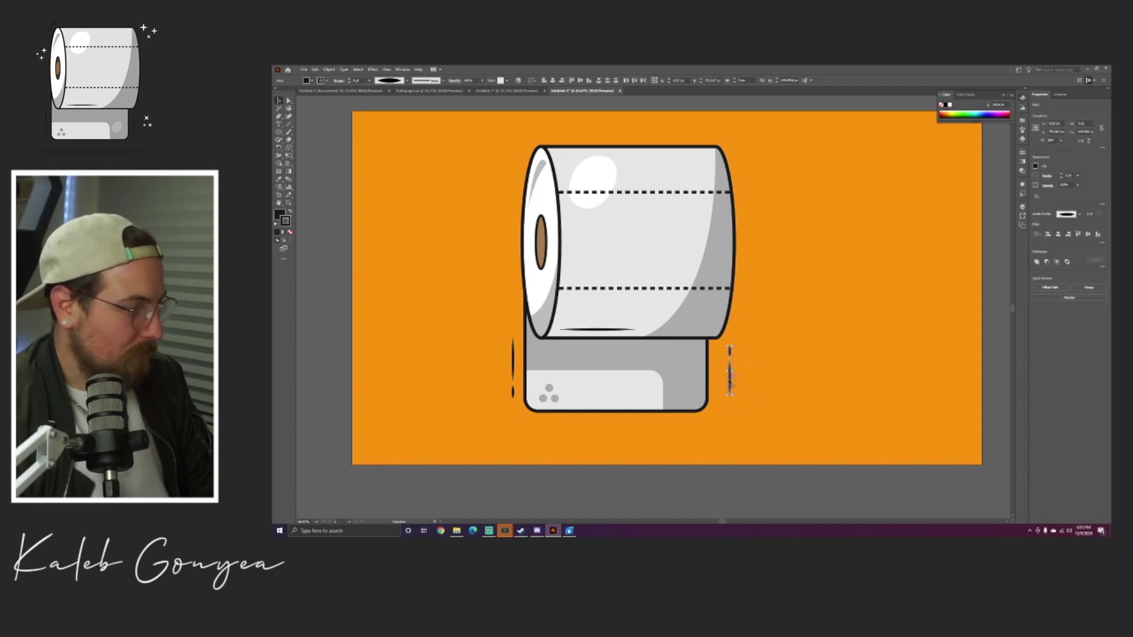
mouse_move(730, 382)
left_mouse_down()
mouse_move(719, 386)
mouse_move(734, 390)
left_mouse_up()
left_click(741, 366)
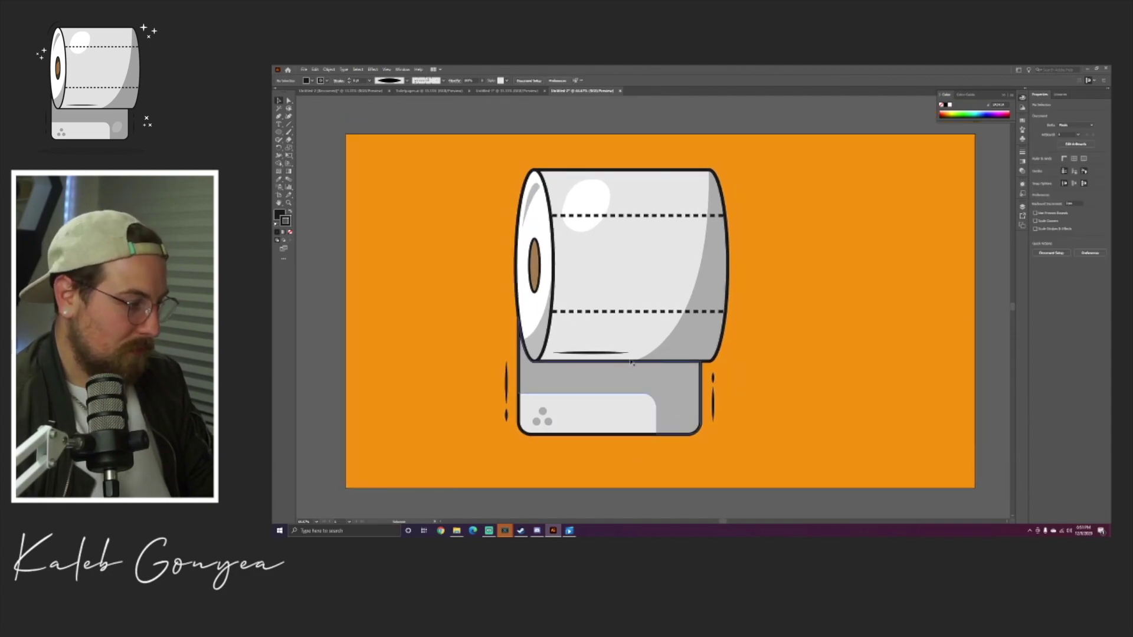
- Draw a short curved, tapered accent line following the roll's upper-left end with the Pen tool
key("p")
left_click(469, 178)
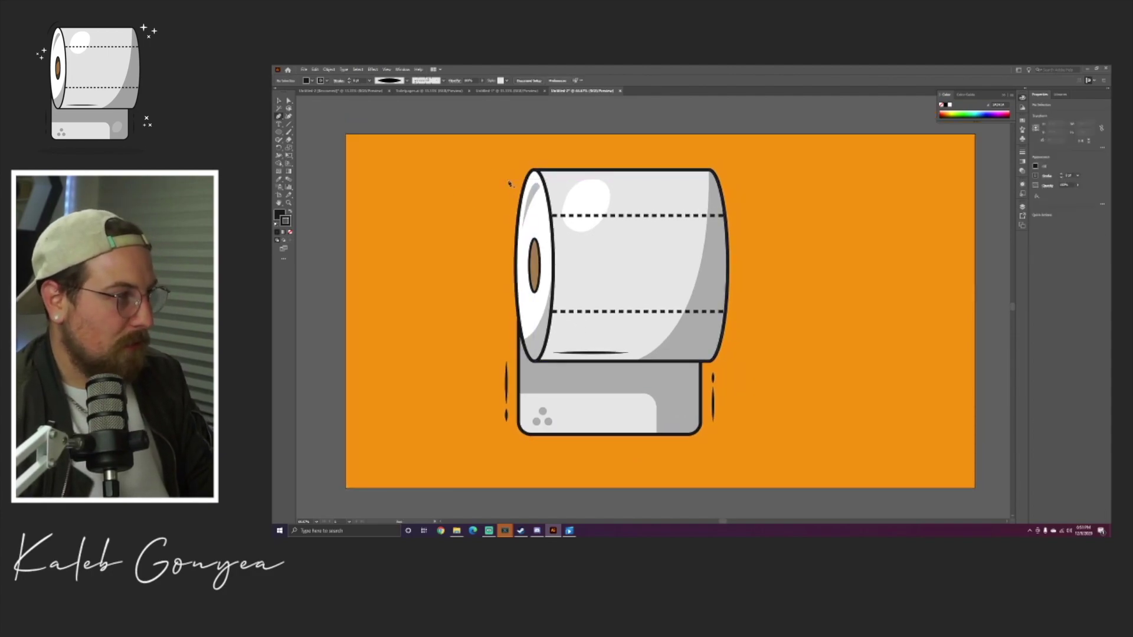
left_click(506, 185)
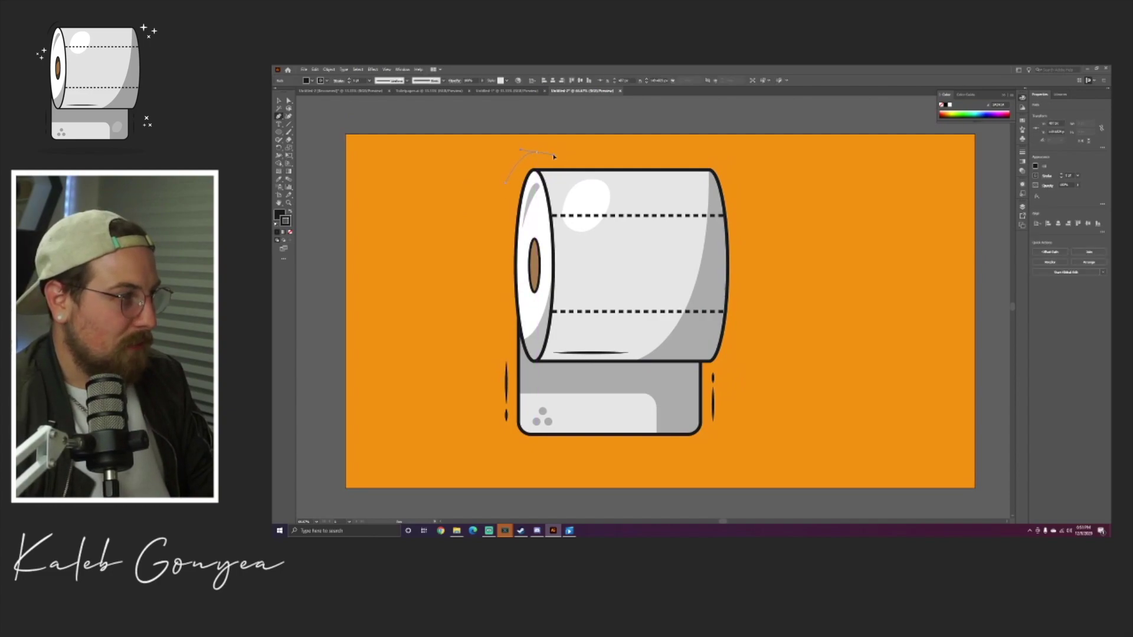
left_click_drag(561, 154, 561, 153)
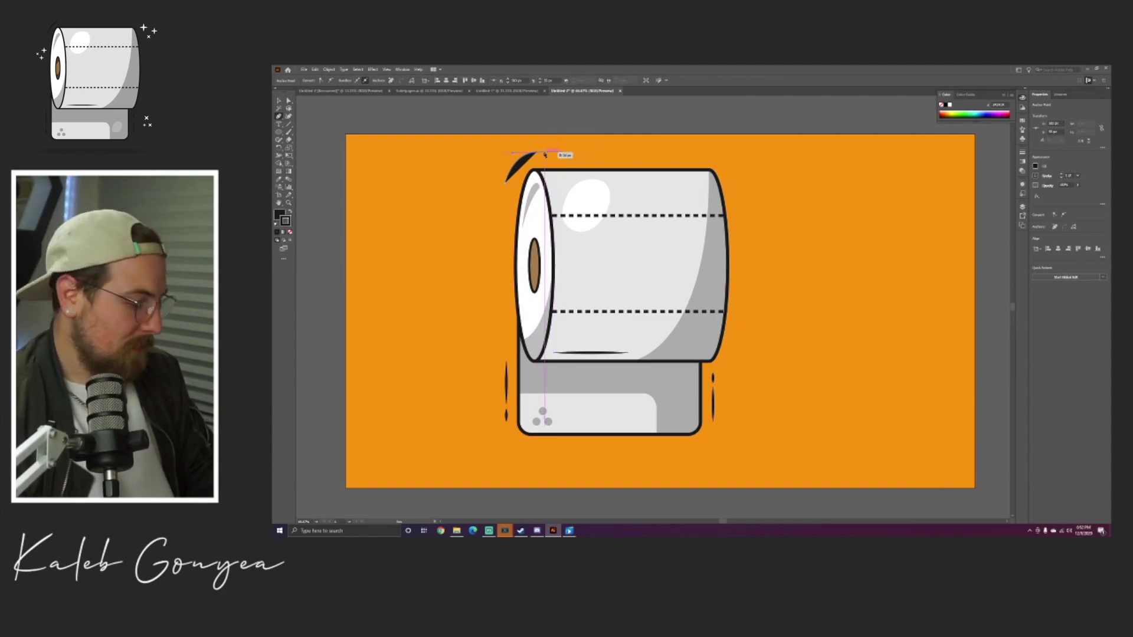
key("v")
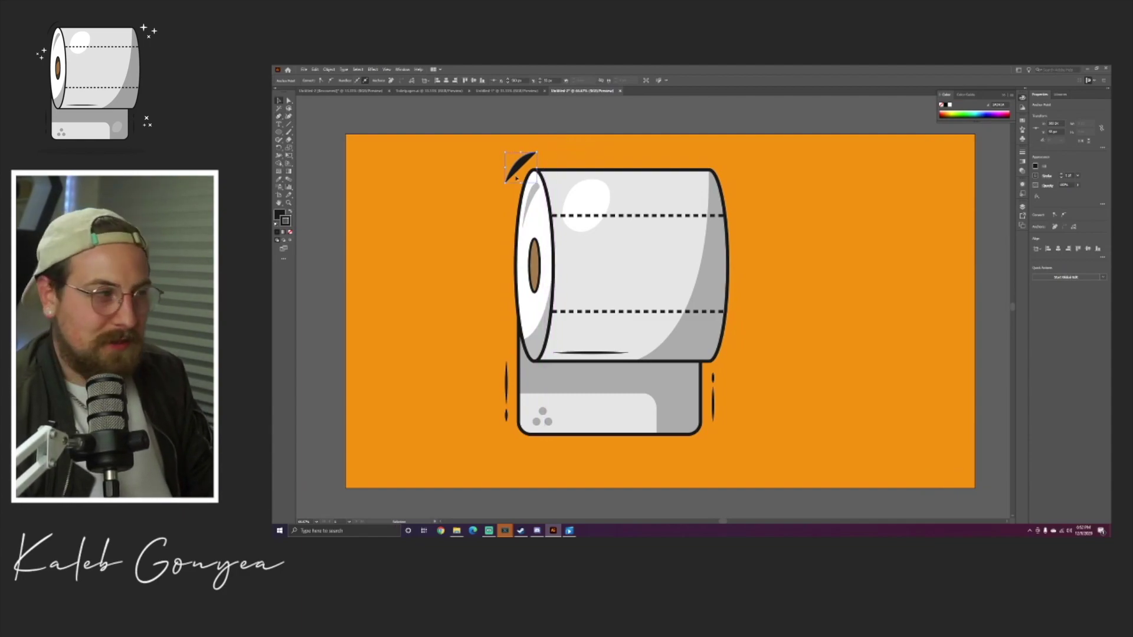
key("p")
left_click(518, 155)
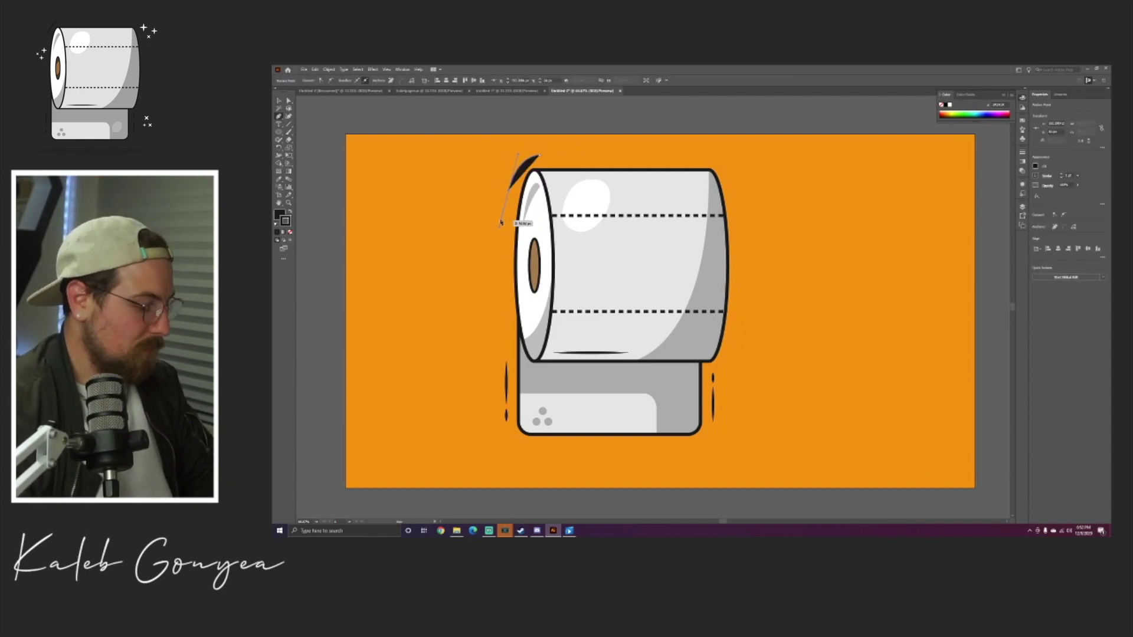
left_click(500, 223)
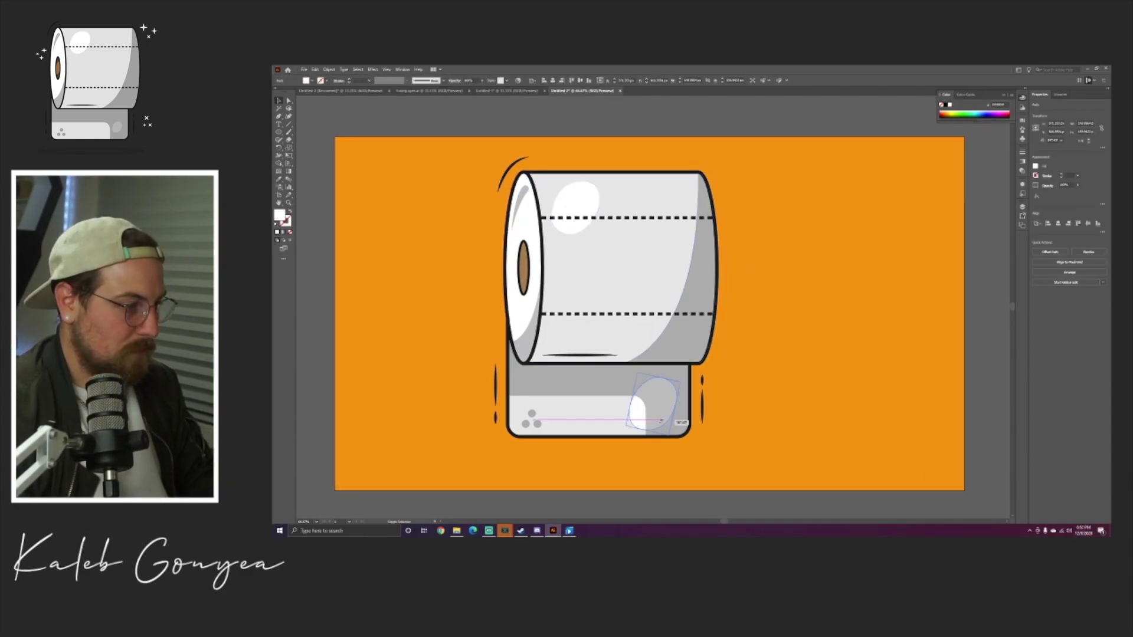
- Place a small translucent highlight ellipse in the sheet's lower-right corner and draw a wide, flat translucent black shadow ellipse beneath the sheet
left_click_drag(661, 420, 668, 415)
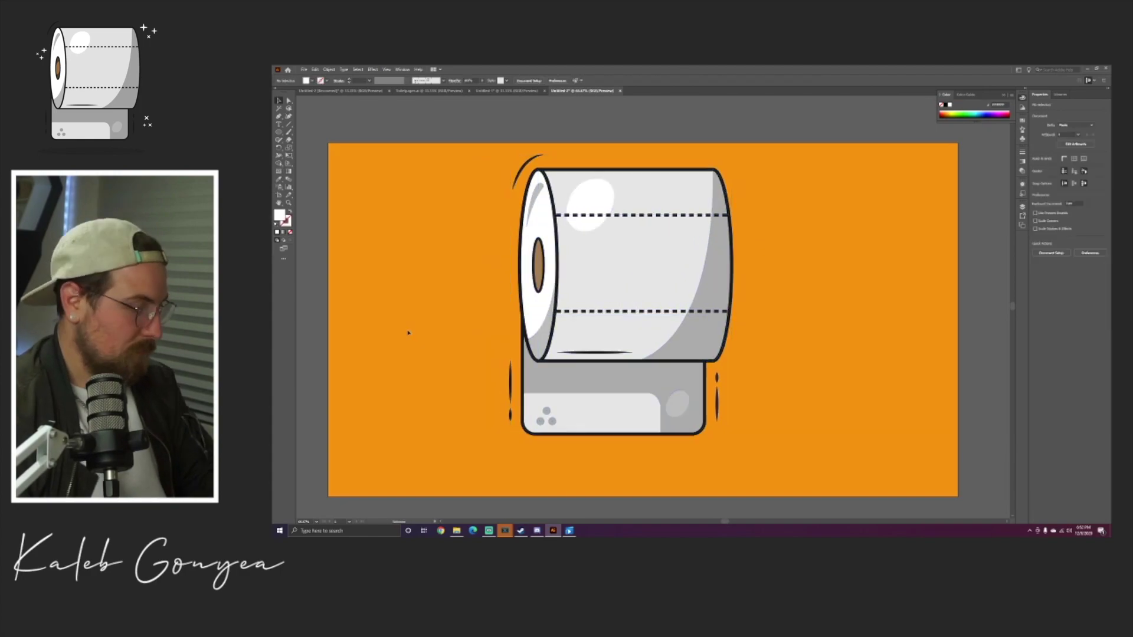
key("l")
left_click_drag(486, 455, 740, 473)
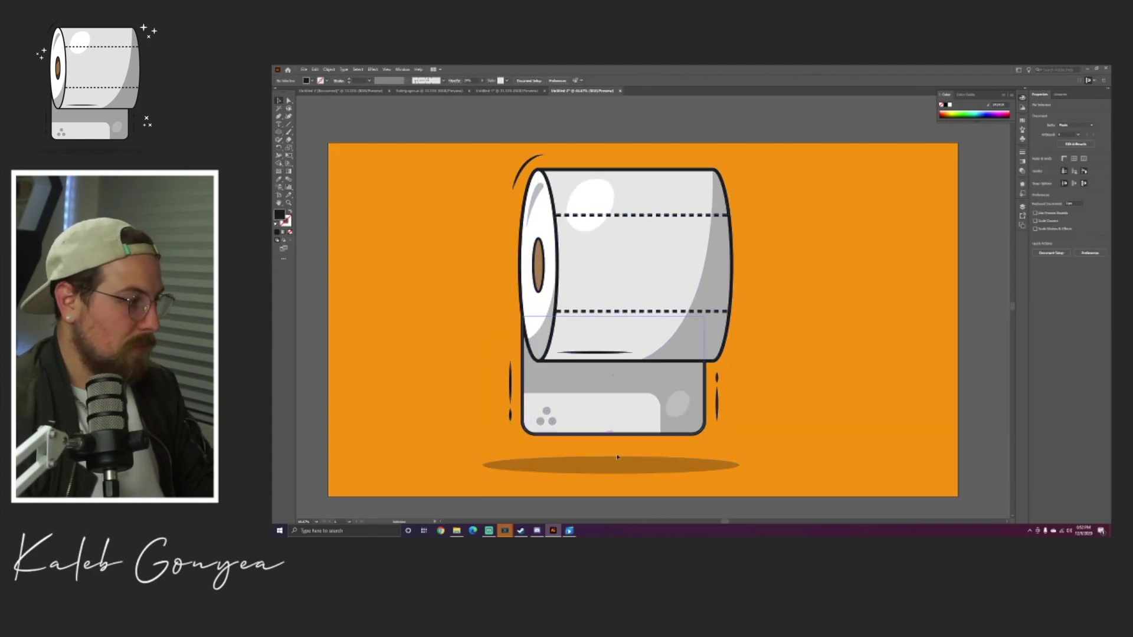
left_click_drag(620, 460, 623, 457)
- Draw a closed curved shading shape with the Pen tool over the lower part of the brown cardboard core
key("p")
left_click(534, 281)
left_click_drag(544, 264, 547, 245)
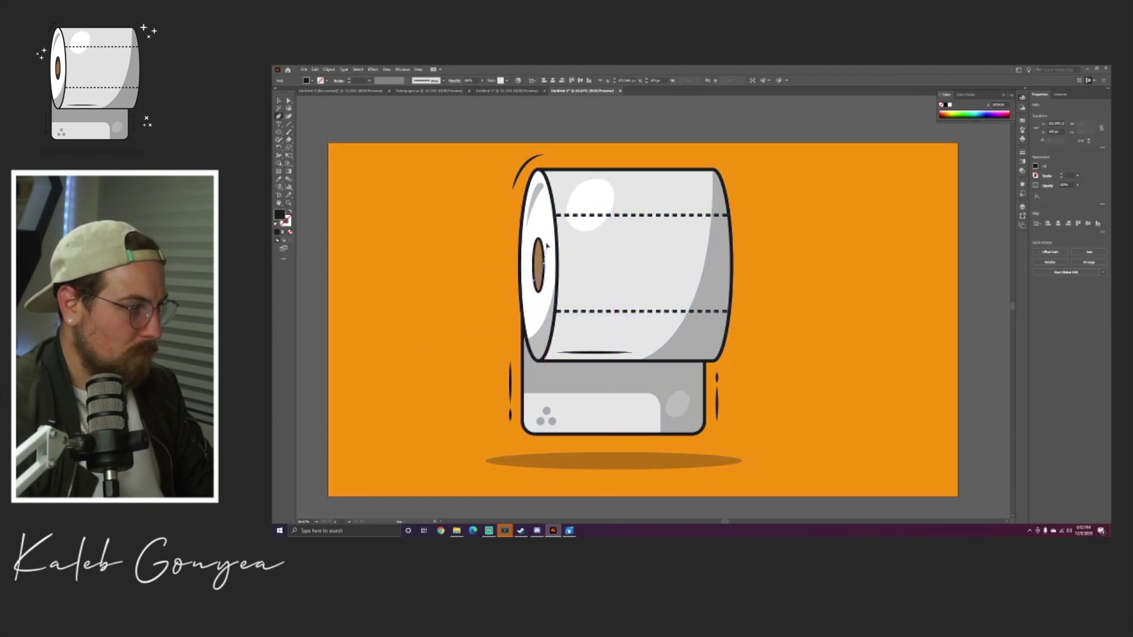
left_click(544, 264)
left_click_drag(539, 291, 531, 293)
left_click(534, 280)
- Match the core's shading shape to the translucent dark shading on the roll's right side using the Eyedropper
key("i")
left_click(702, 319)
key("v")
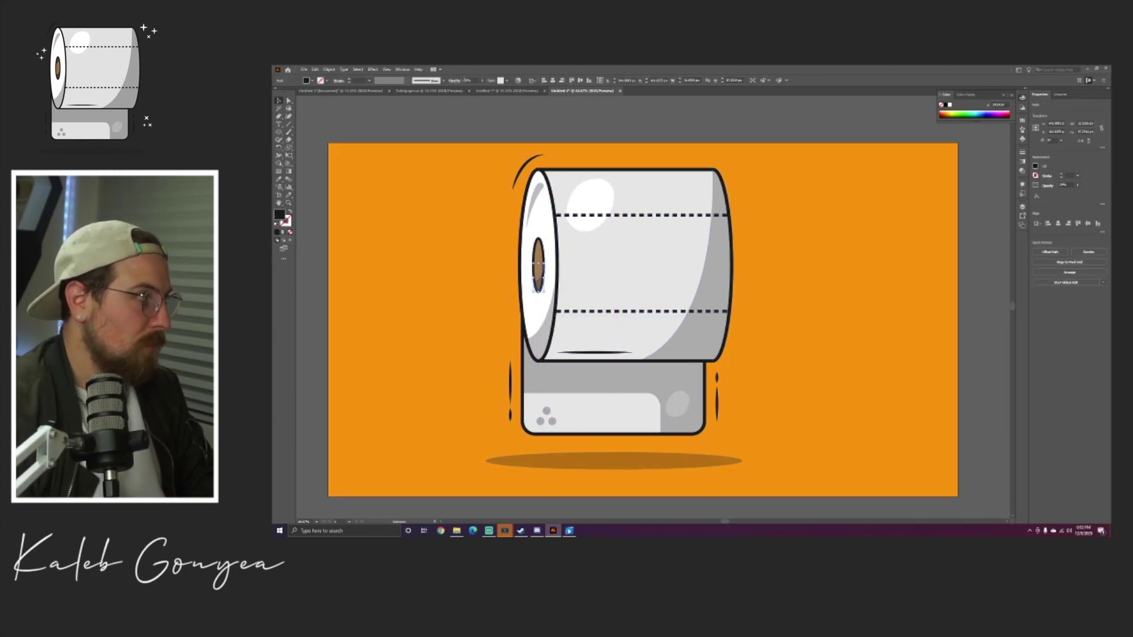
left_click(512, 238)
left_click(537, 247)
left_click(512, 239)
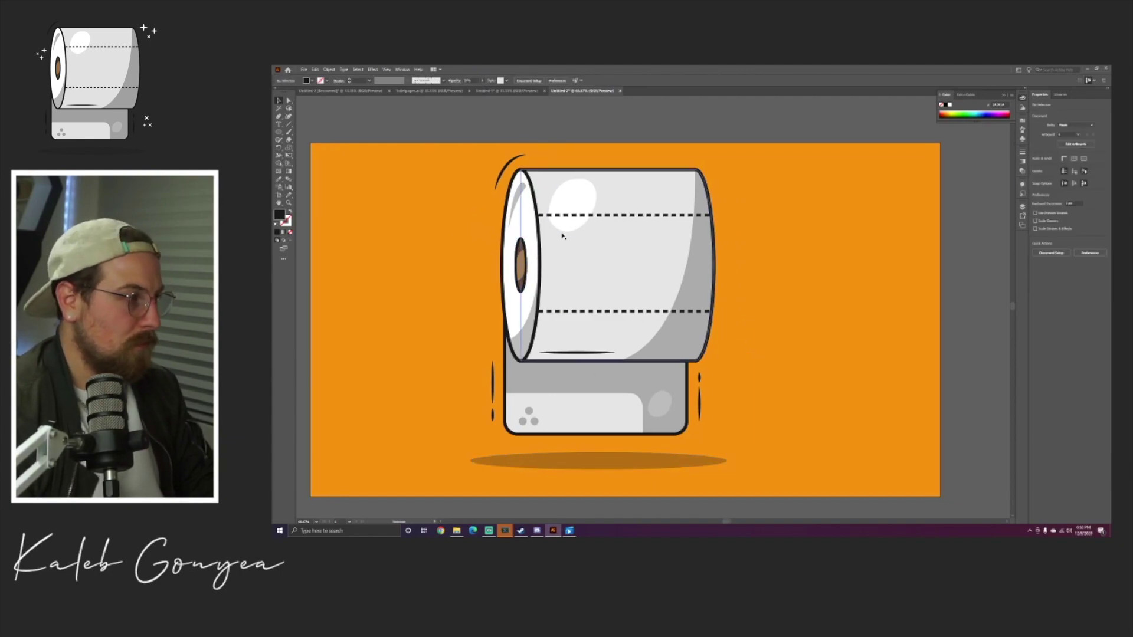
- Draw a long curved line outside the roll's right end with no fill and a dark stroke tapered at both ends
key("p")
left_click(714, 167)
left_click_drag(729, 344, 713, 478)
key("v")
left_click(290, 210)
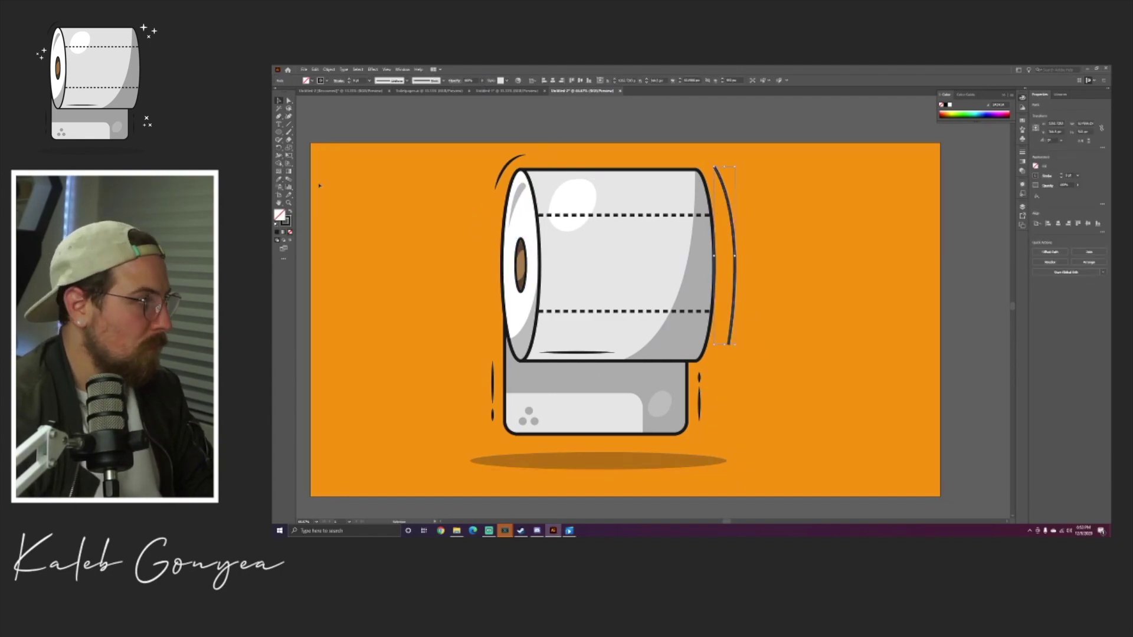
left_click(406, 80)
left_click(391, 102)
- Erase the middle section of the curved line beside the roll's right end and delete both remaining pieces
left_click(749, 230)
left_click(733, 235)
key("shift+e")
left_click_drag(745, 245, 744, 290)
key("v")
left_click(765, 218)
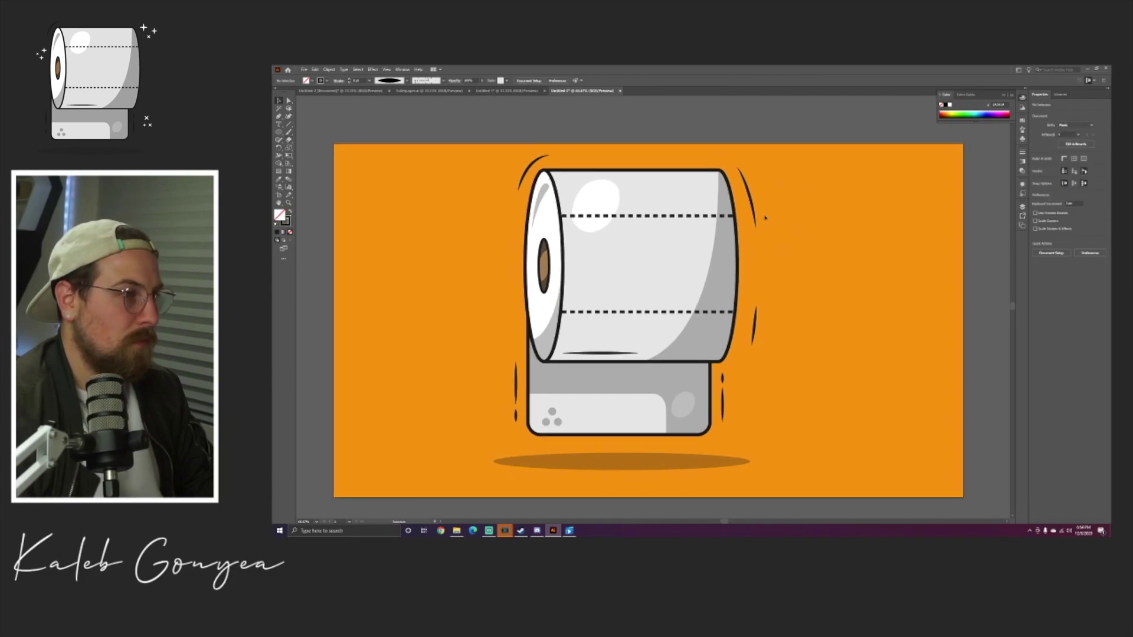
left_click_drag(764, 217, 746, 319)
key("Delete")
- Build a four-pointed sparkle from two crossed tapered lines, expand their appearance and unite them into one shape
left_click_drag(722, 405, 814, 304)
left_click_drag(814, 304, 829, 304)
mouse_move(834, 284)
left_mouse_down()
mouse_move(845, 298)
mouse_move(814, 303)
mouse_move(738, 167)
mouse_move(760, 192)
mouse_move(780, 170)
mouse_move(745, 199)
left_mouse_up()
left_click(814, 293, "shift")
left_click(349, 79)
left_click(329, 69)
left_click(348, 149)
left_click(1036, 251)
- Give the sparkle the white fill of the roll's end face and remove its stroke
key("i")
left_click(552, 210)
left_click(285, 221)
left_click(290, 232)
- Copy the three-sparkle cluster to the roll's left side and to the sheet's lower right, varying the rotation of each copy
key("v")
left_click_drag(771, 179, 500, 238)
left_click_drag(510, 218, 521, 251)
left_click(485, 238)
left_click_drag(504, 242, 754, 367)
left_click(812, 353)
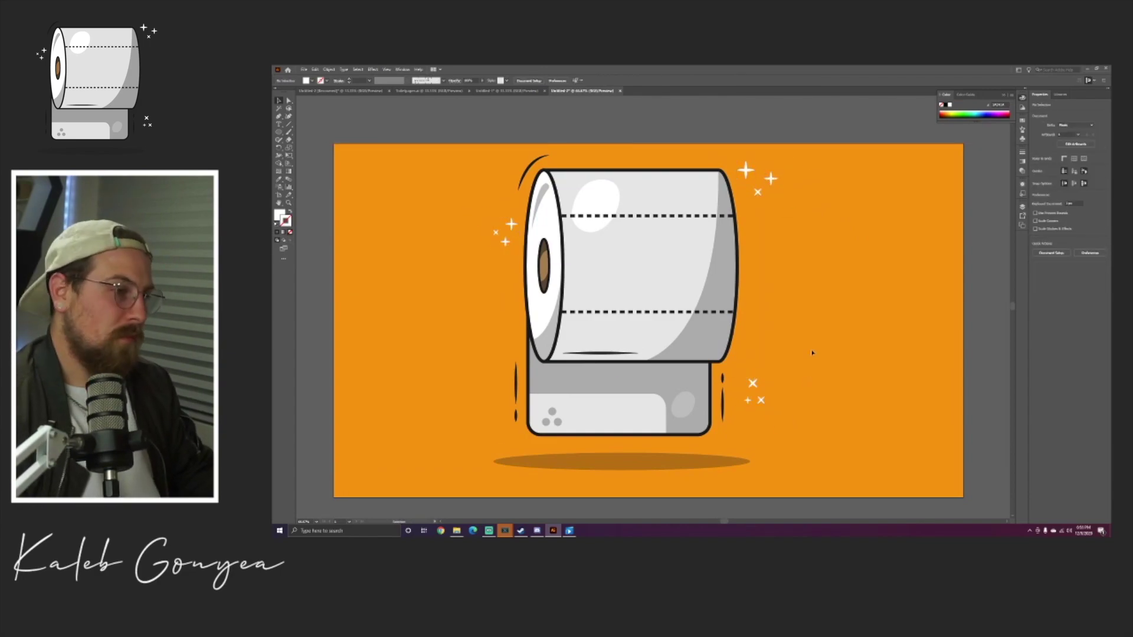